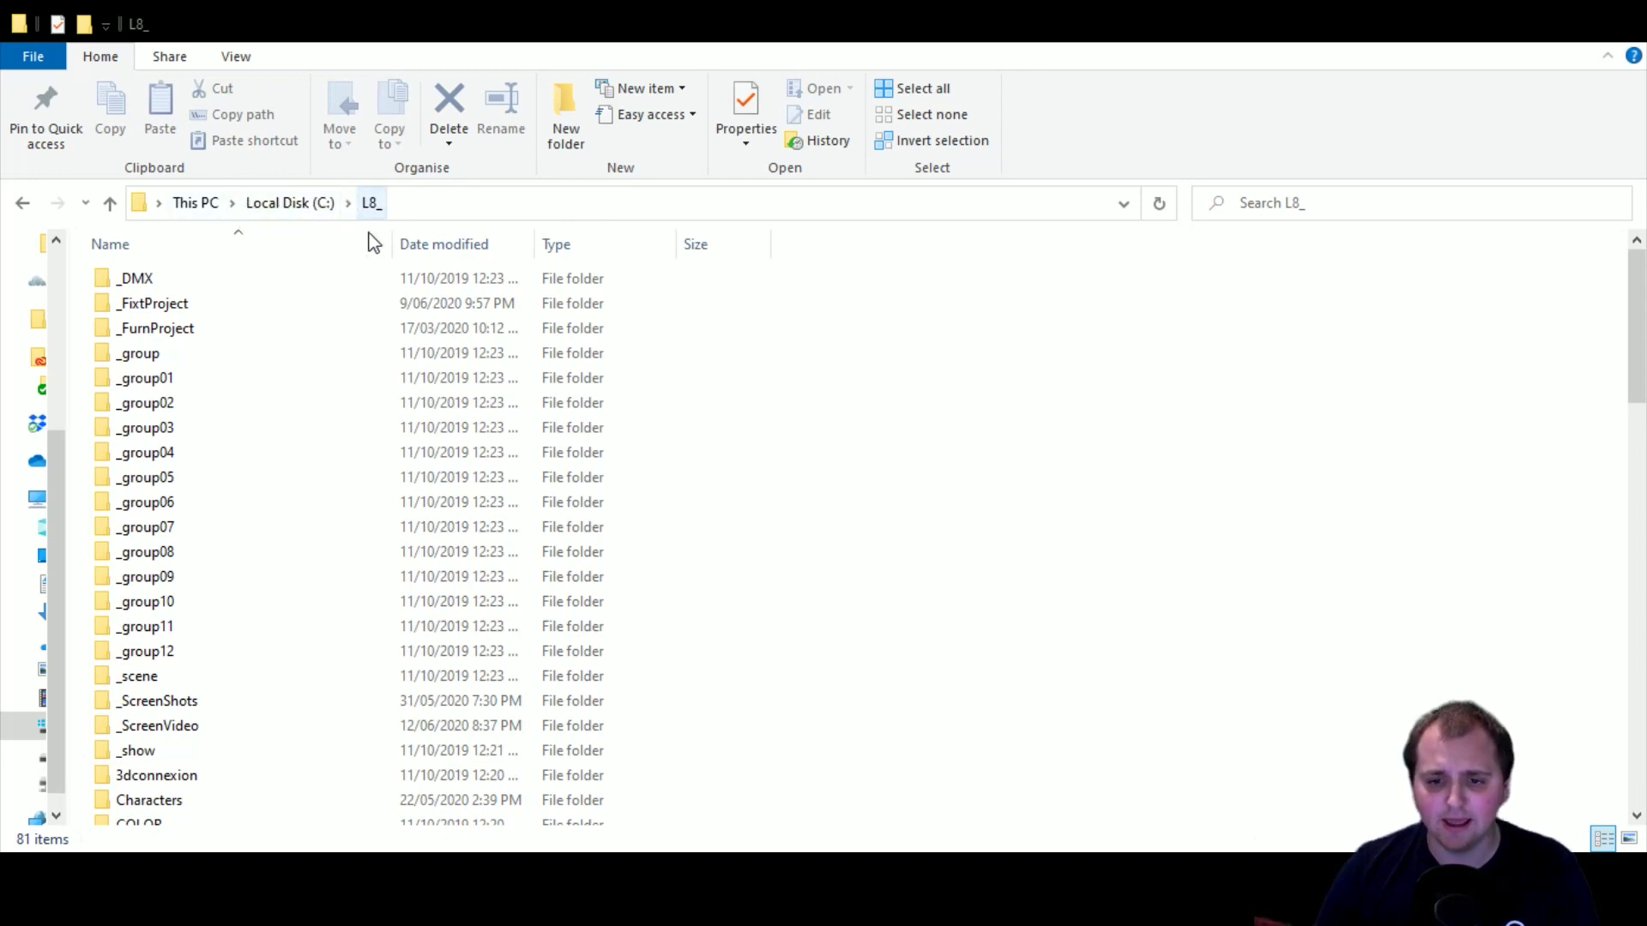
Go from the L8_ folder list into INSTALL, then into its Plugins folder.
click(157, 645)
scroll(210, 640, down, 3)
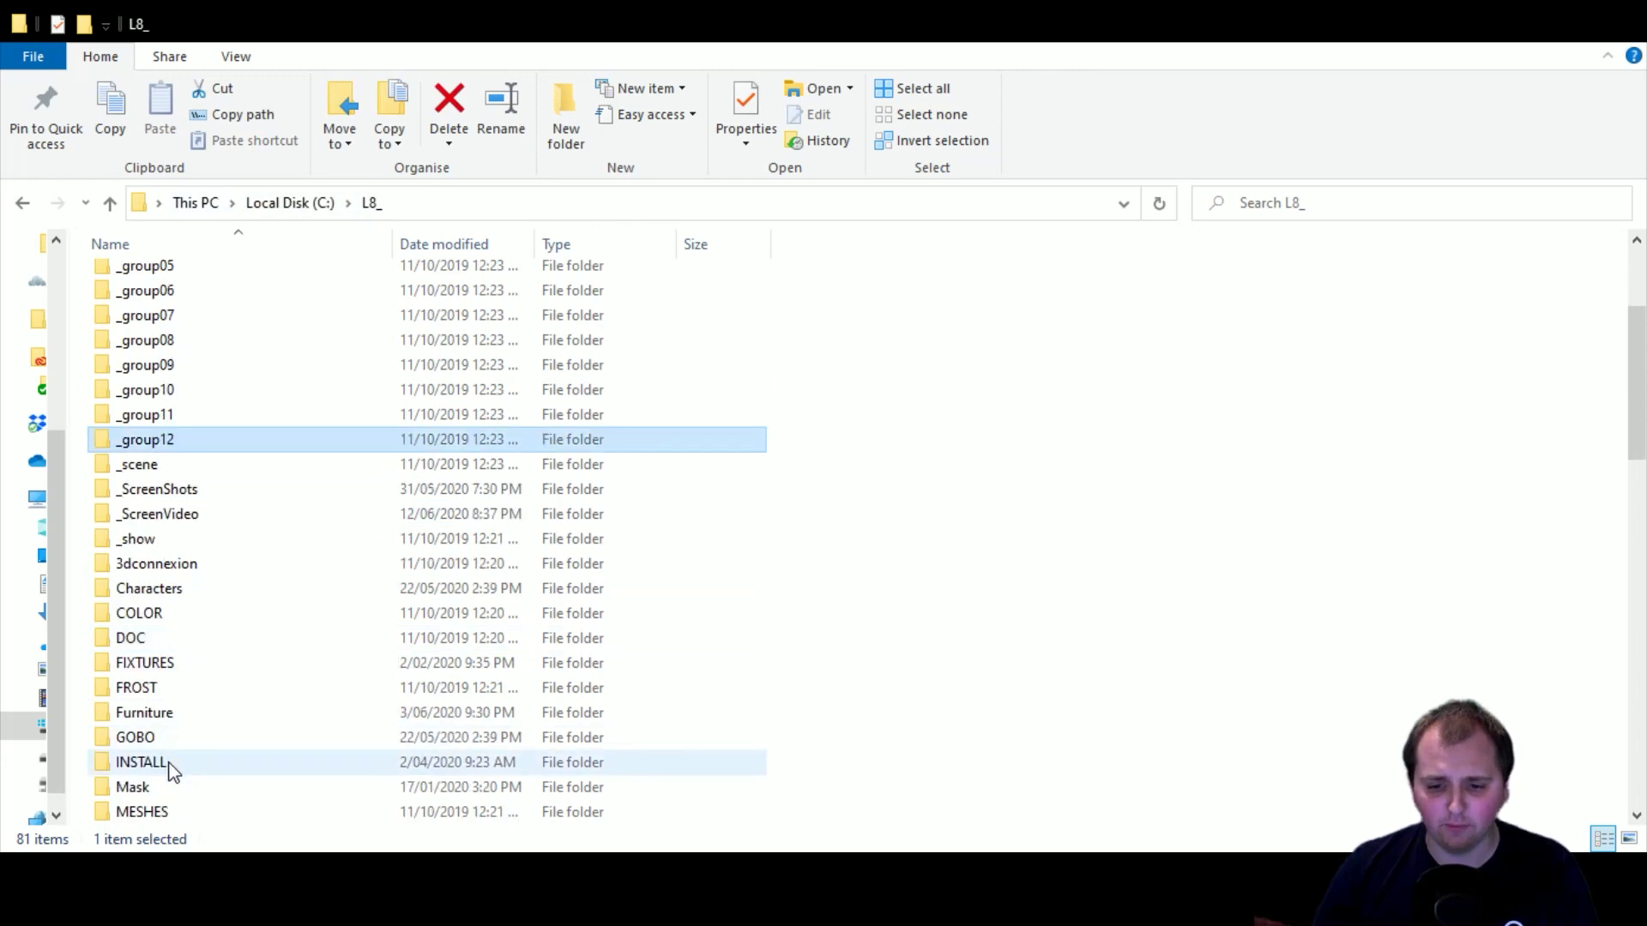
double_click(169, 764)
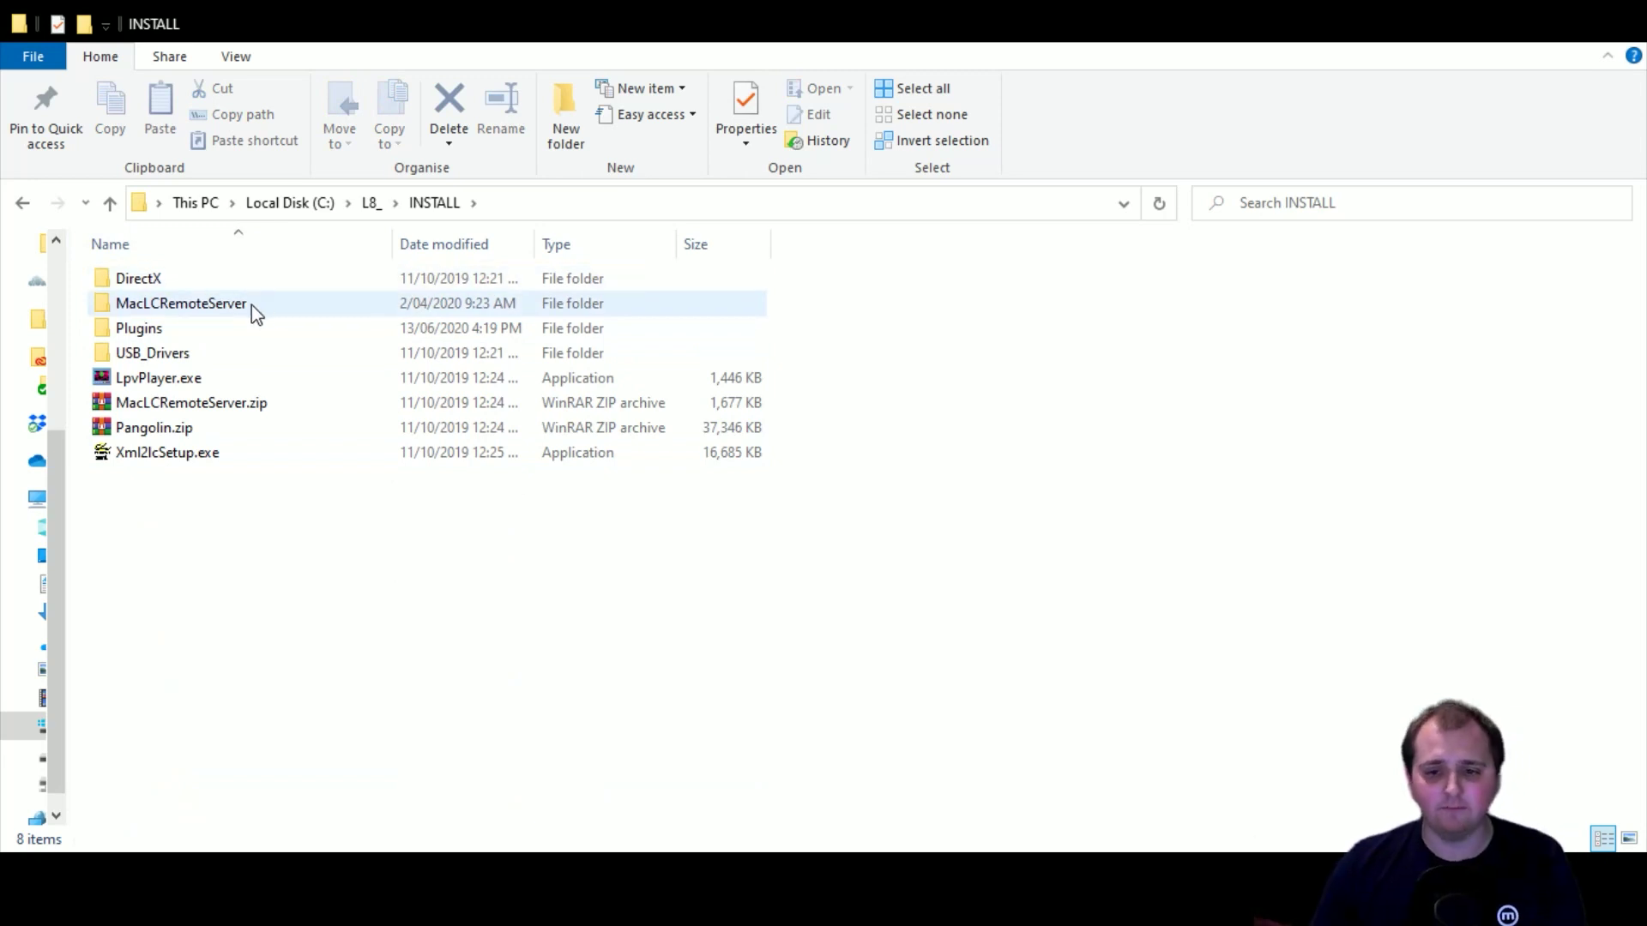
double_click(204, 331)
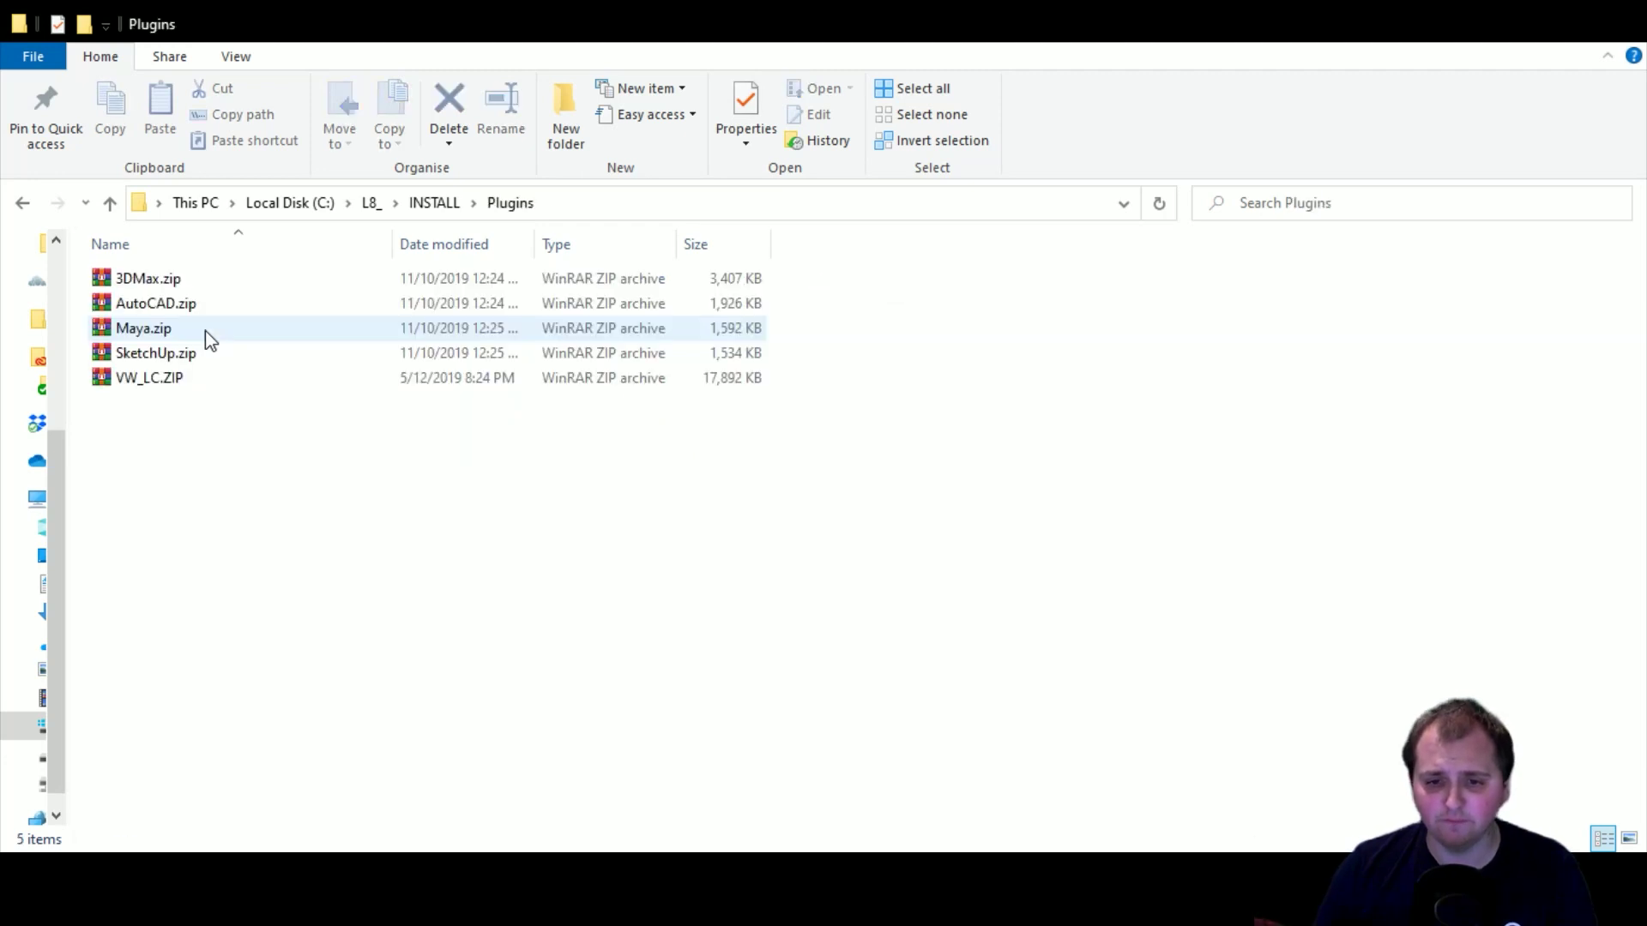
Open VW_LC.ZIP\PC\x64 and select both LCExport2020.vlb and LCExport2020.vwr.
click(198, 370)
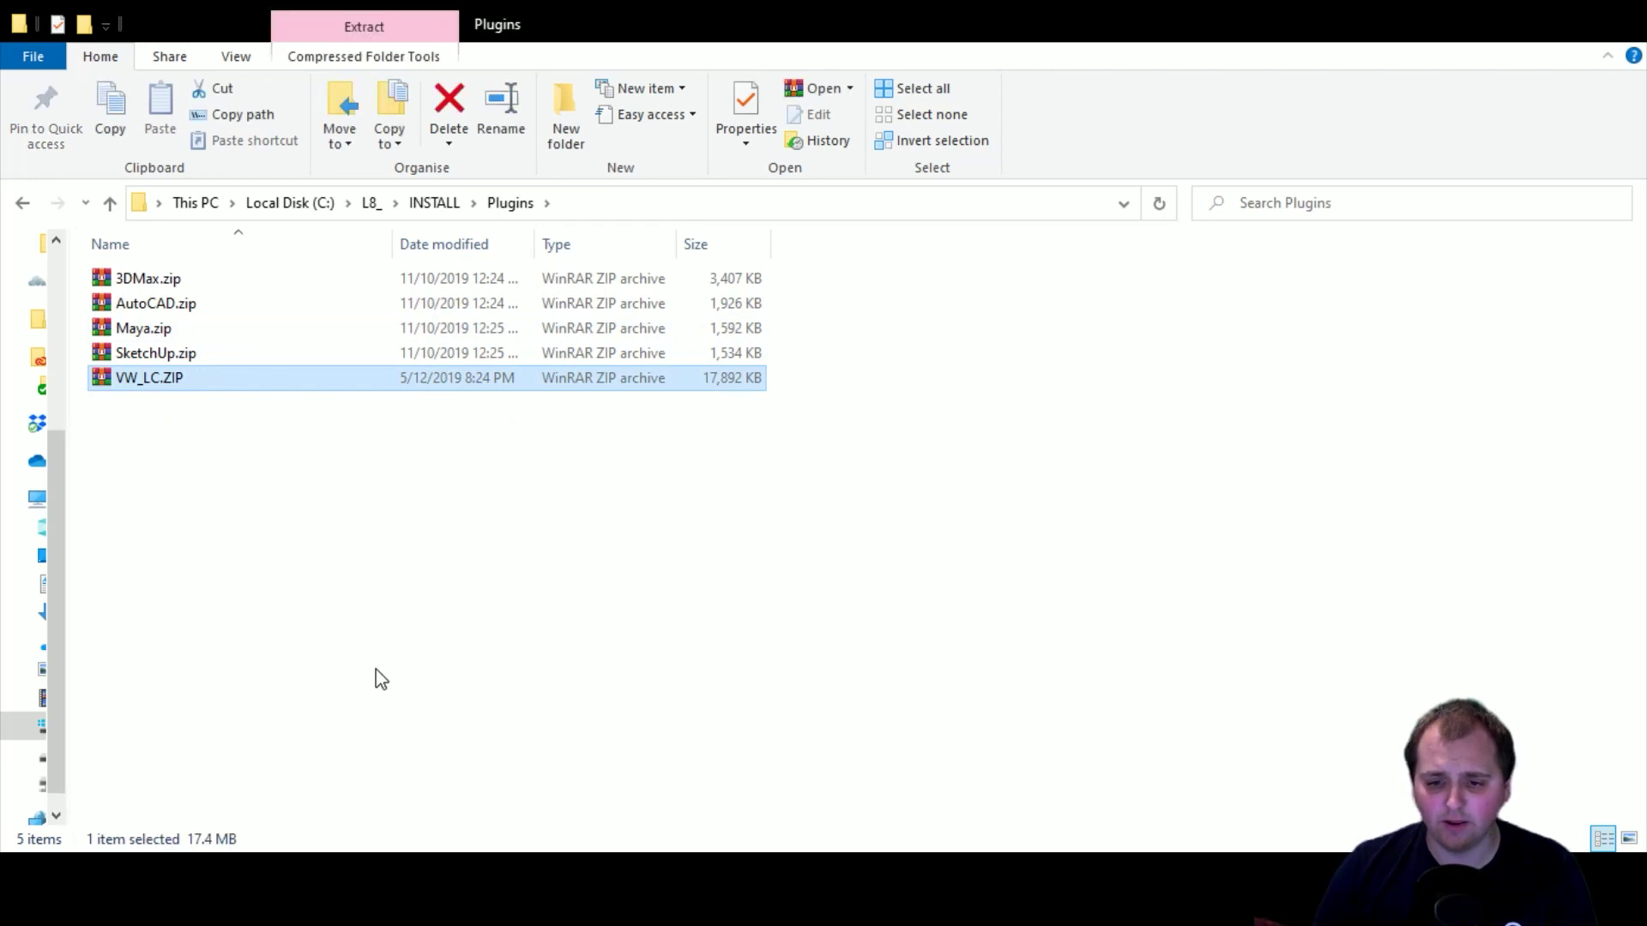
double_click(429, 379)
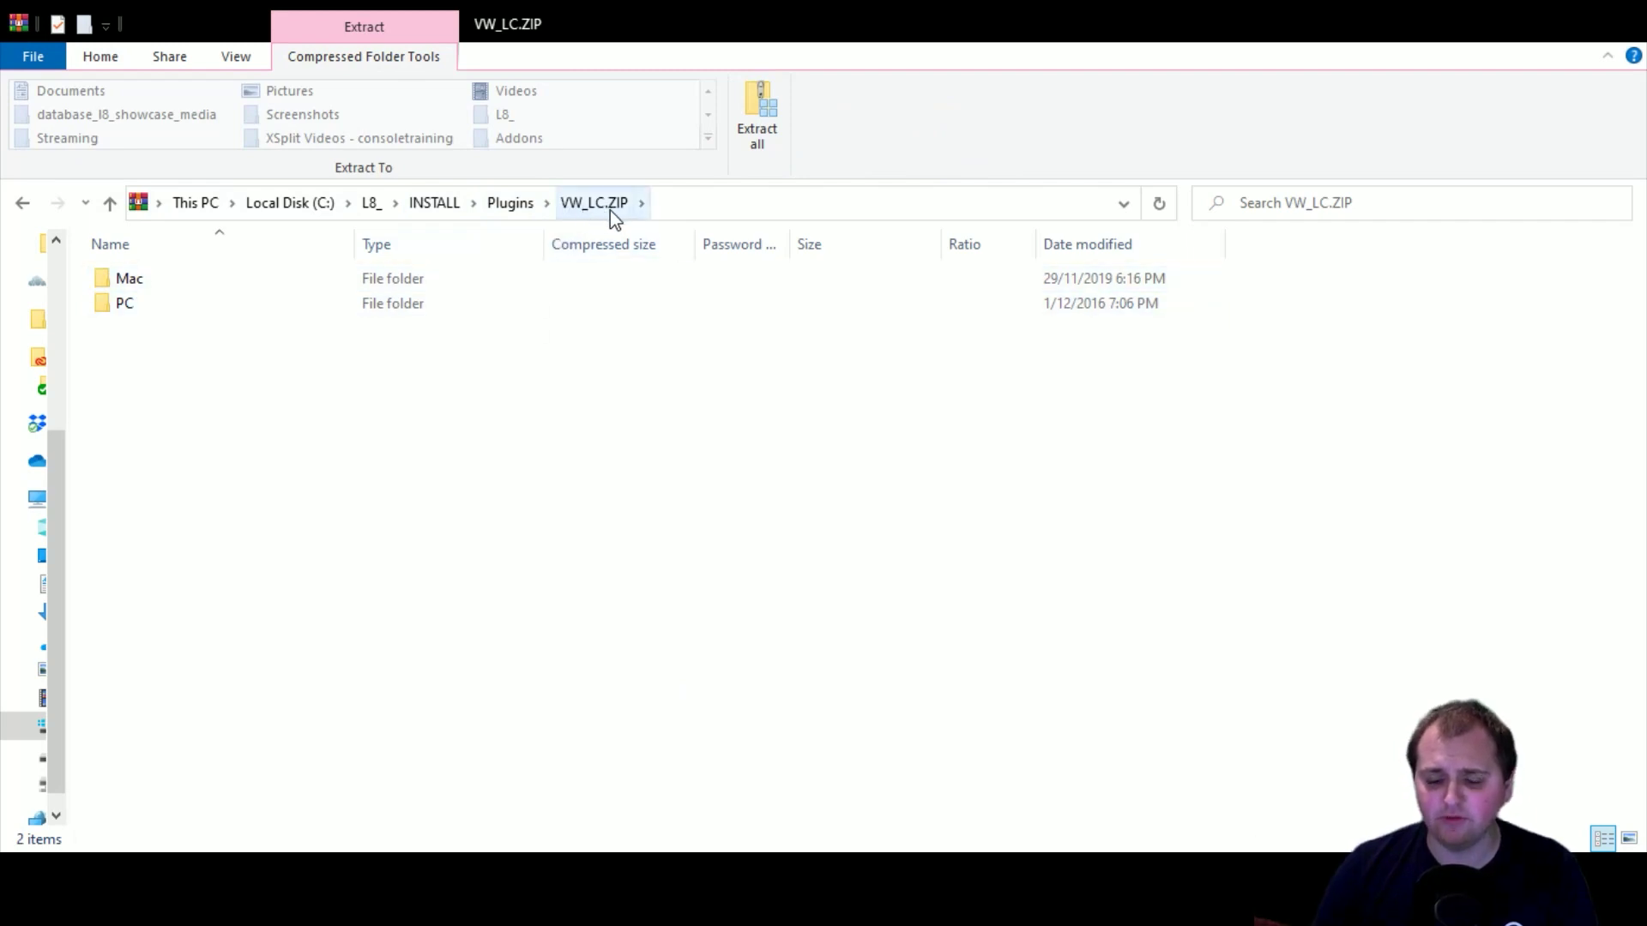
double_click(147, 303)
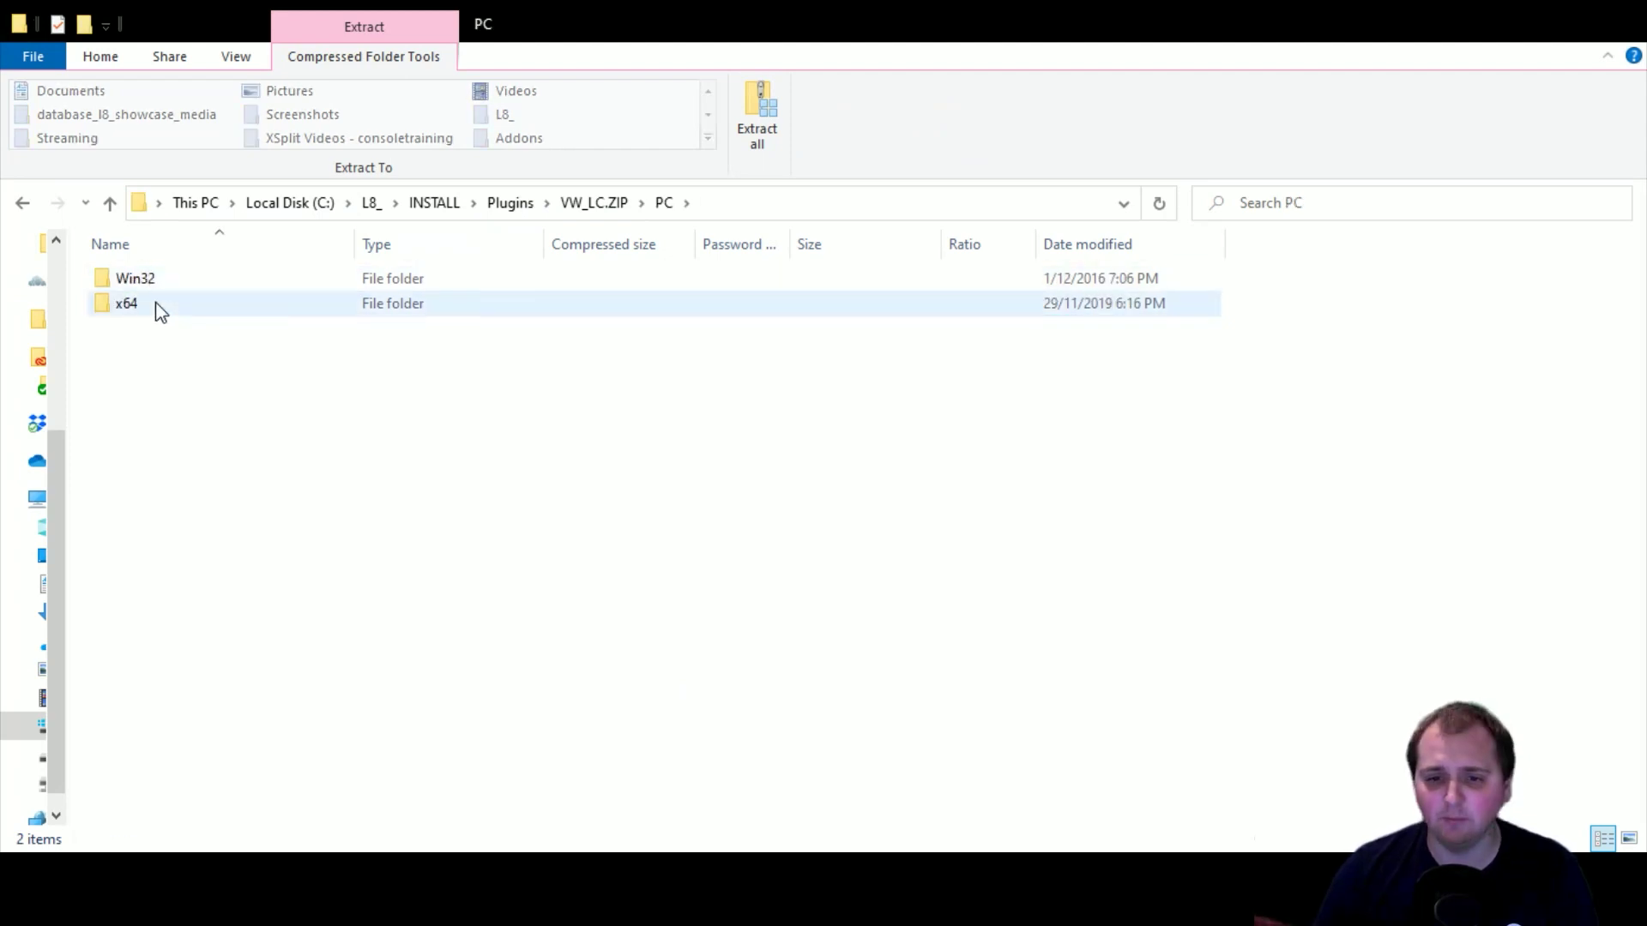
double_click(156, 302)
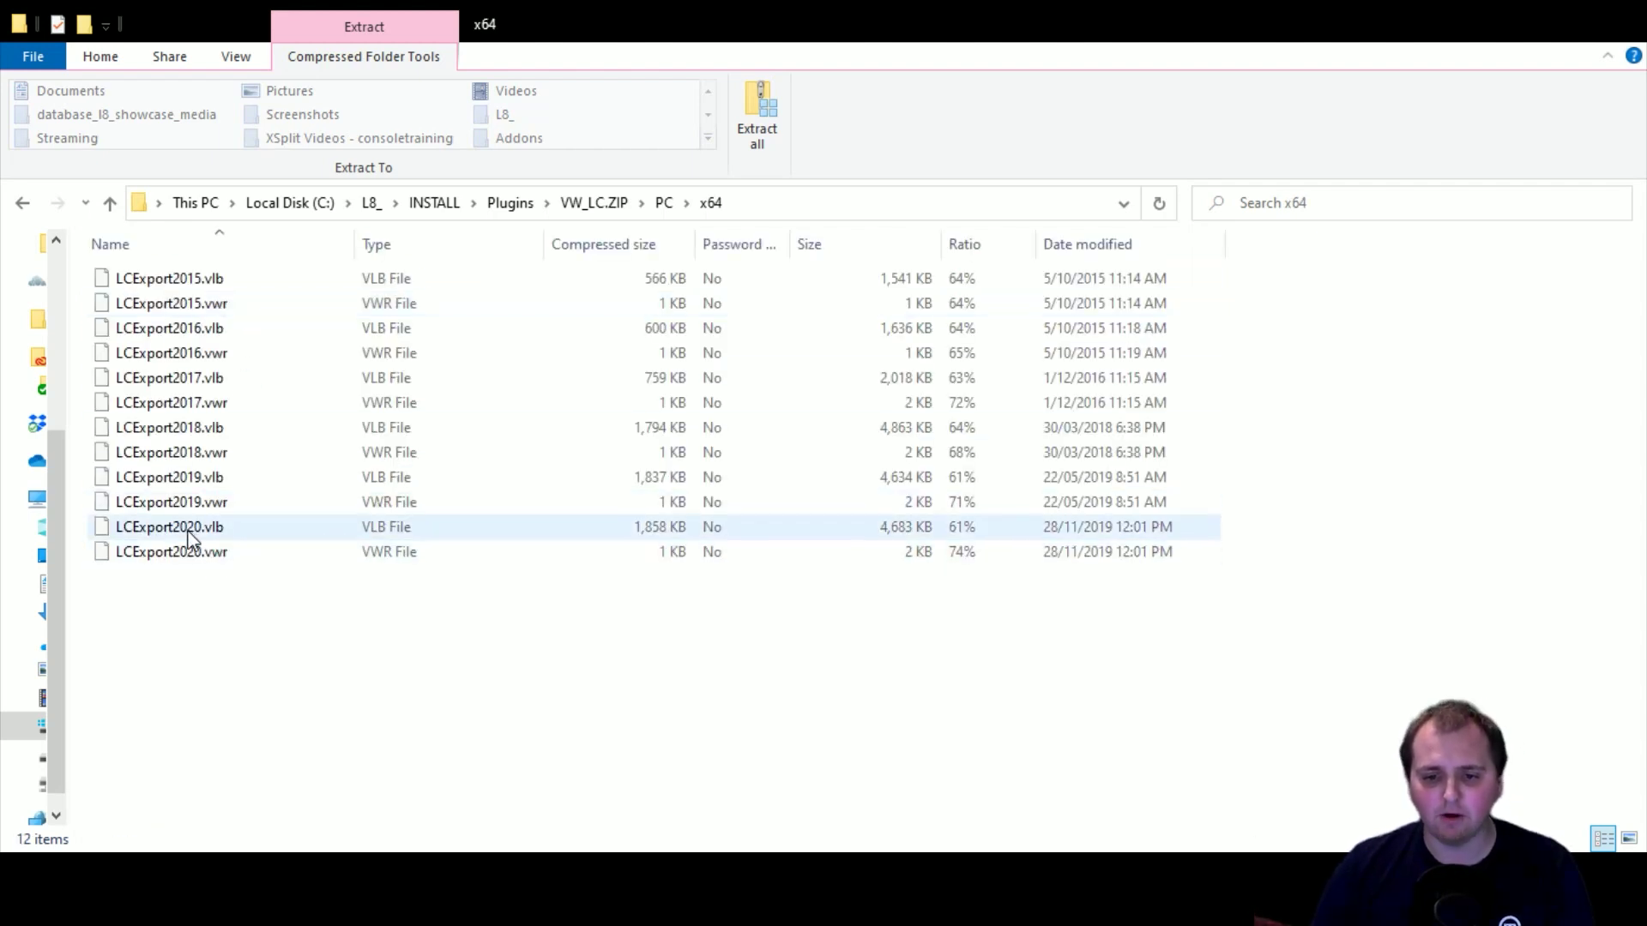
click(218, 531)
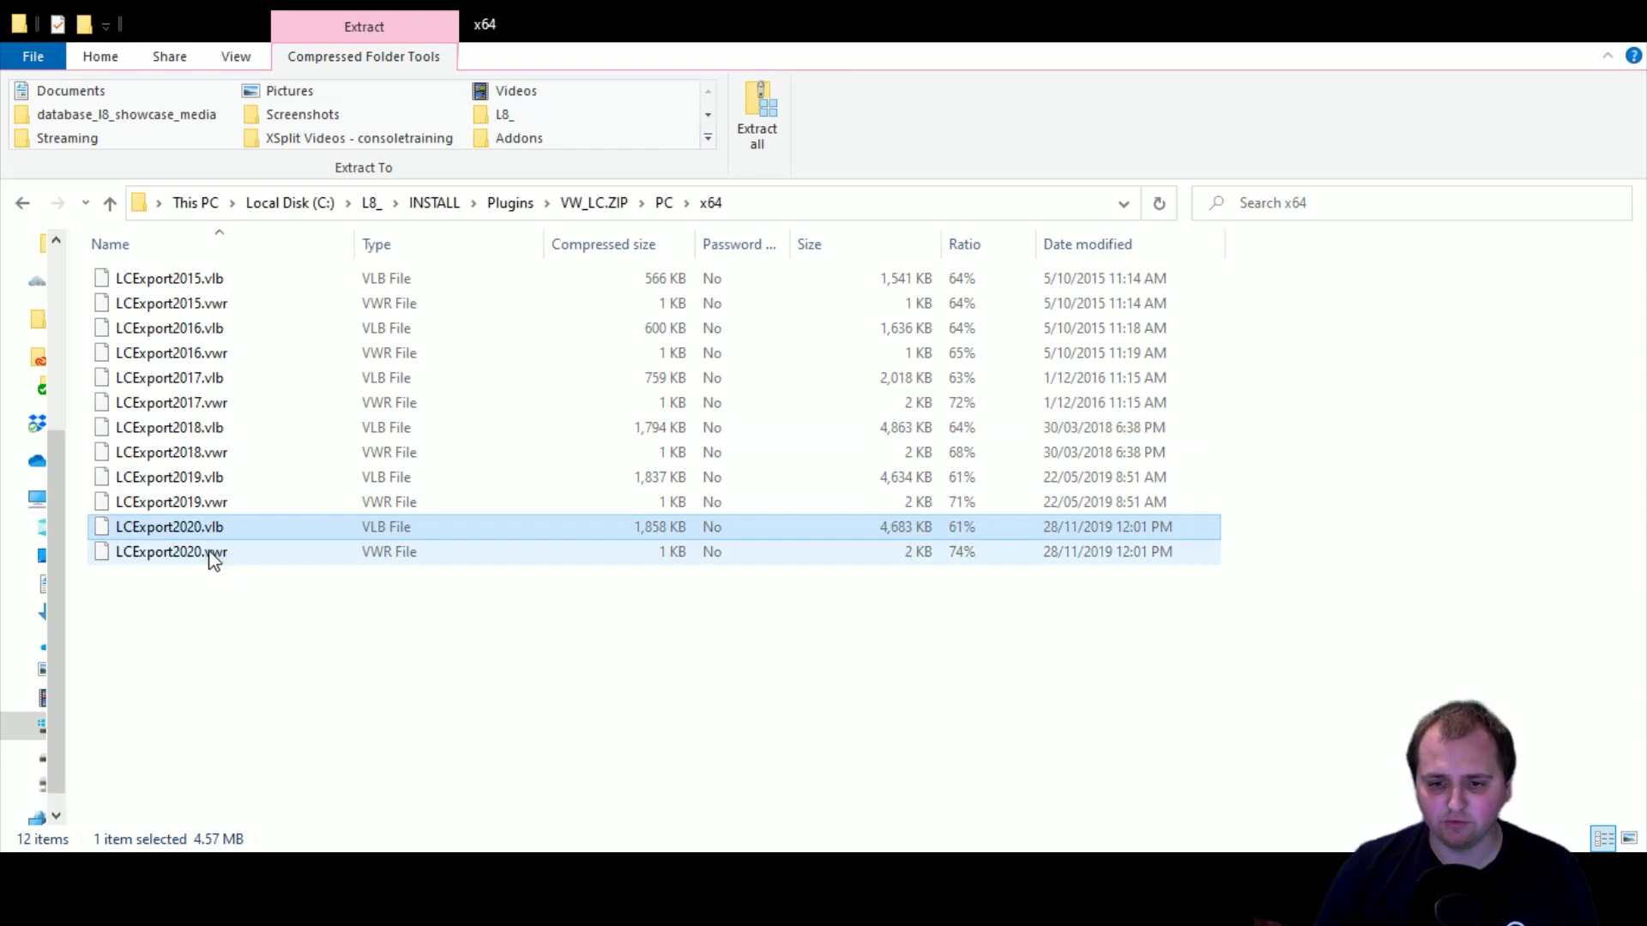
shift+click(220, 558)
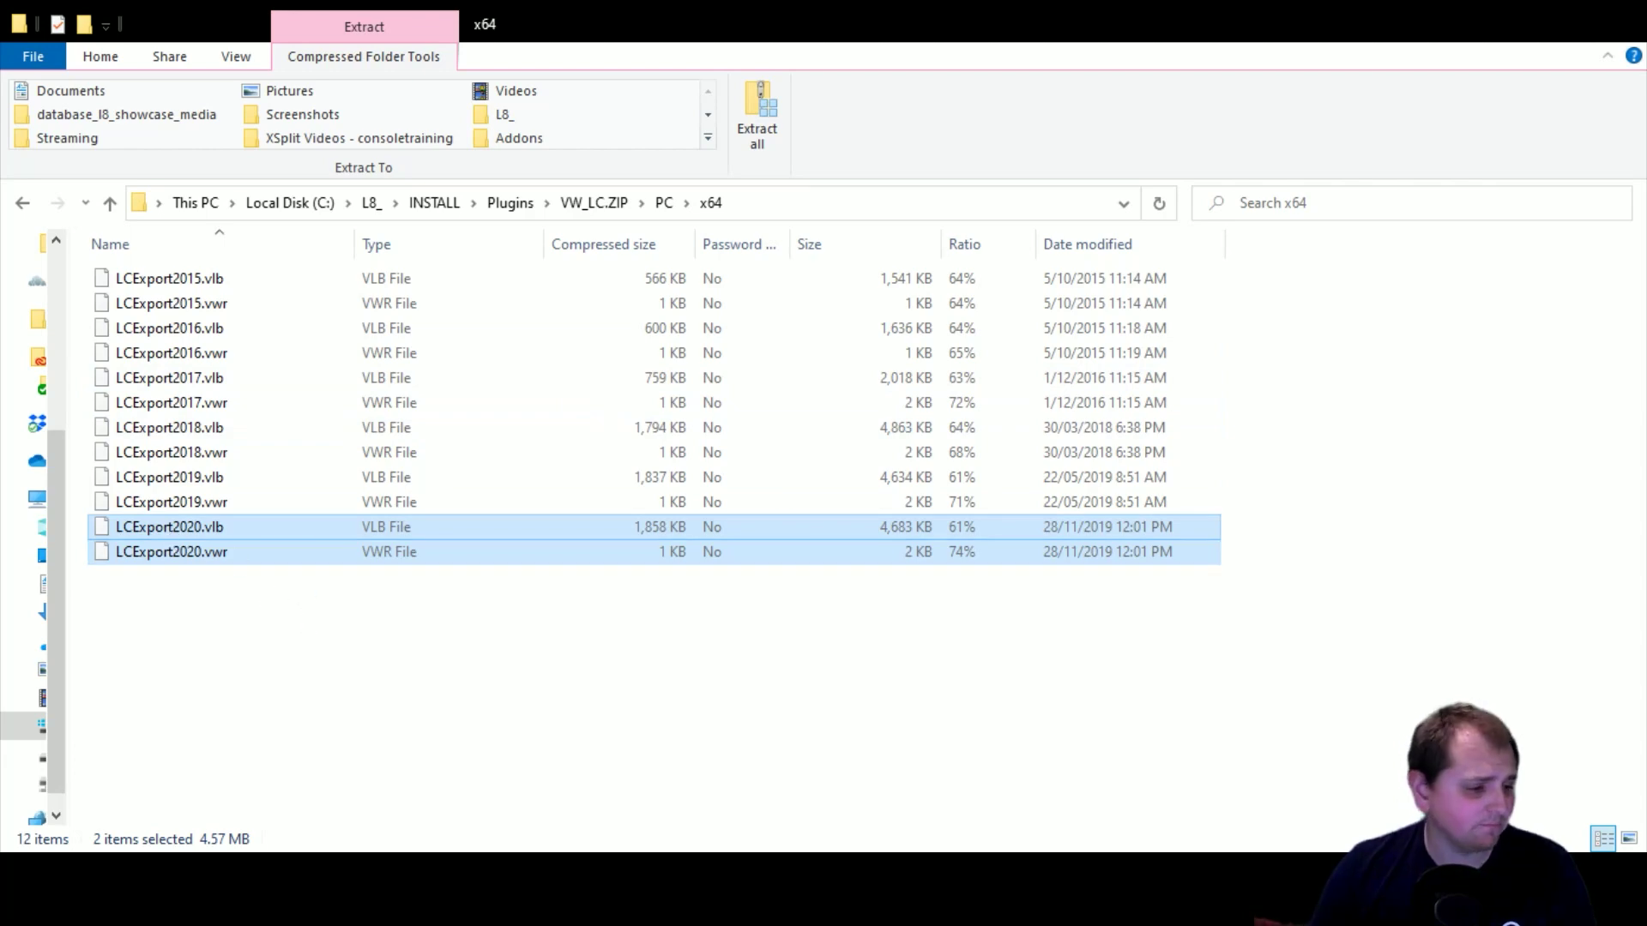
Put the copied LCExport2020 files into the Vectorworks 2020 Plug-Ins folder and check they're listed.
key(alt+Tab)
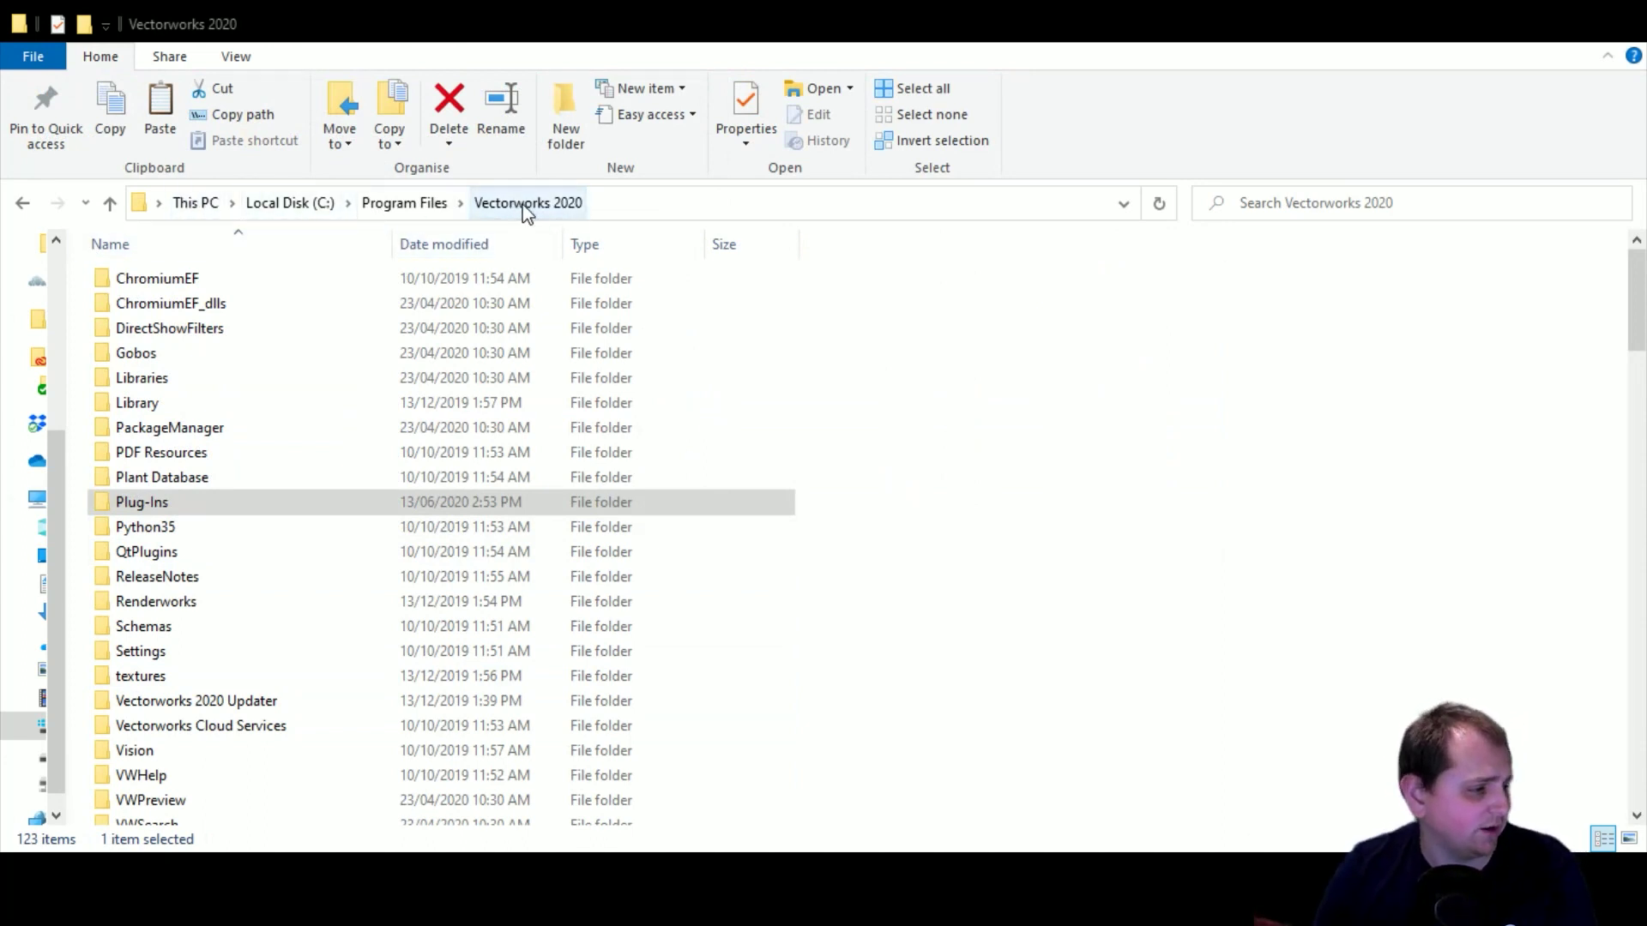
click(165, 506)
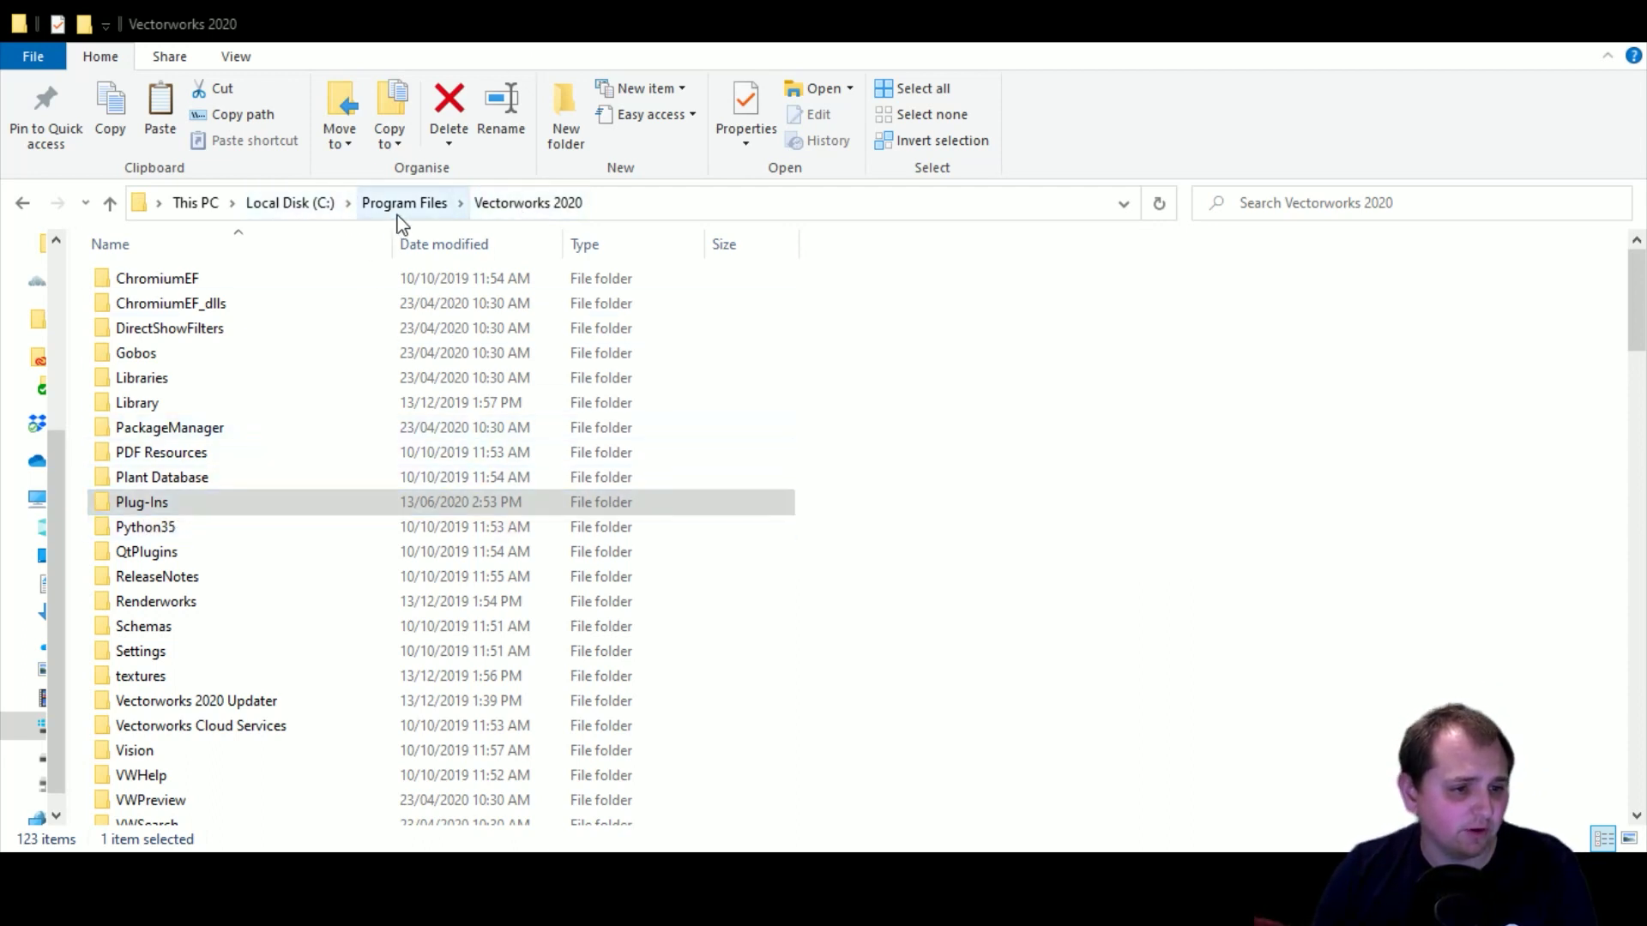
click(163, 503)
double_click(177, 503)
scroll(977, 506, down, 8)
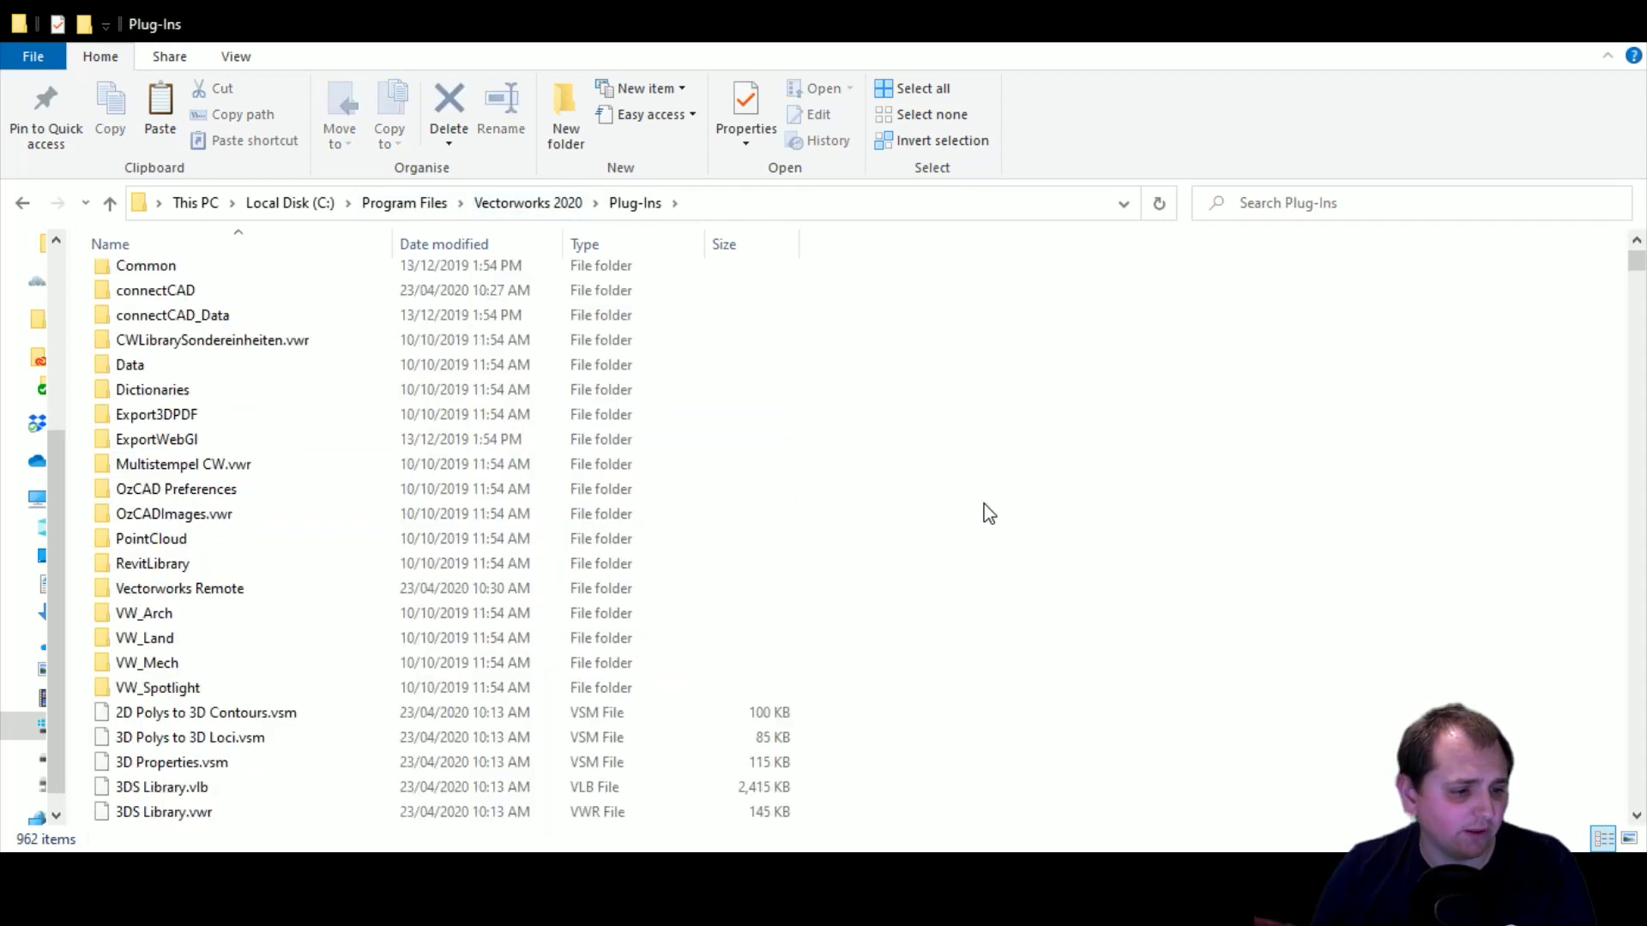
scroll(994, 500, down, 1)
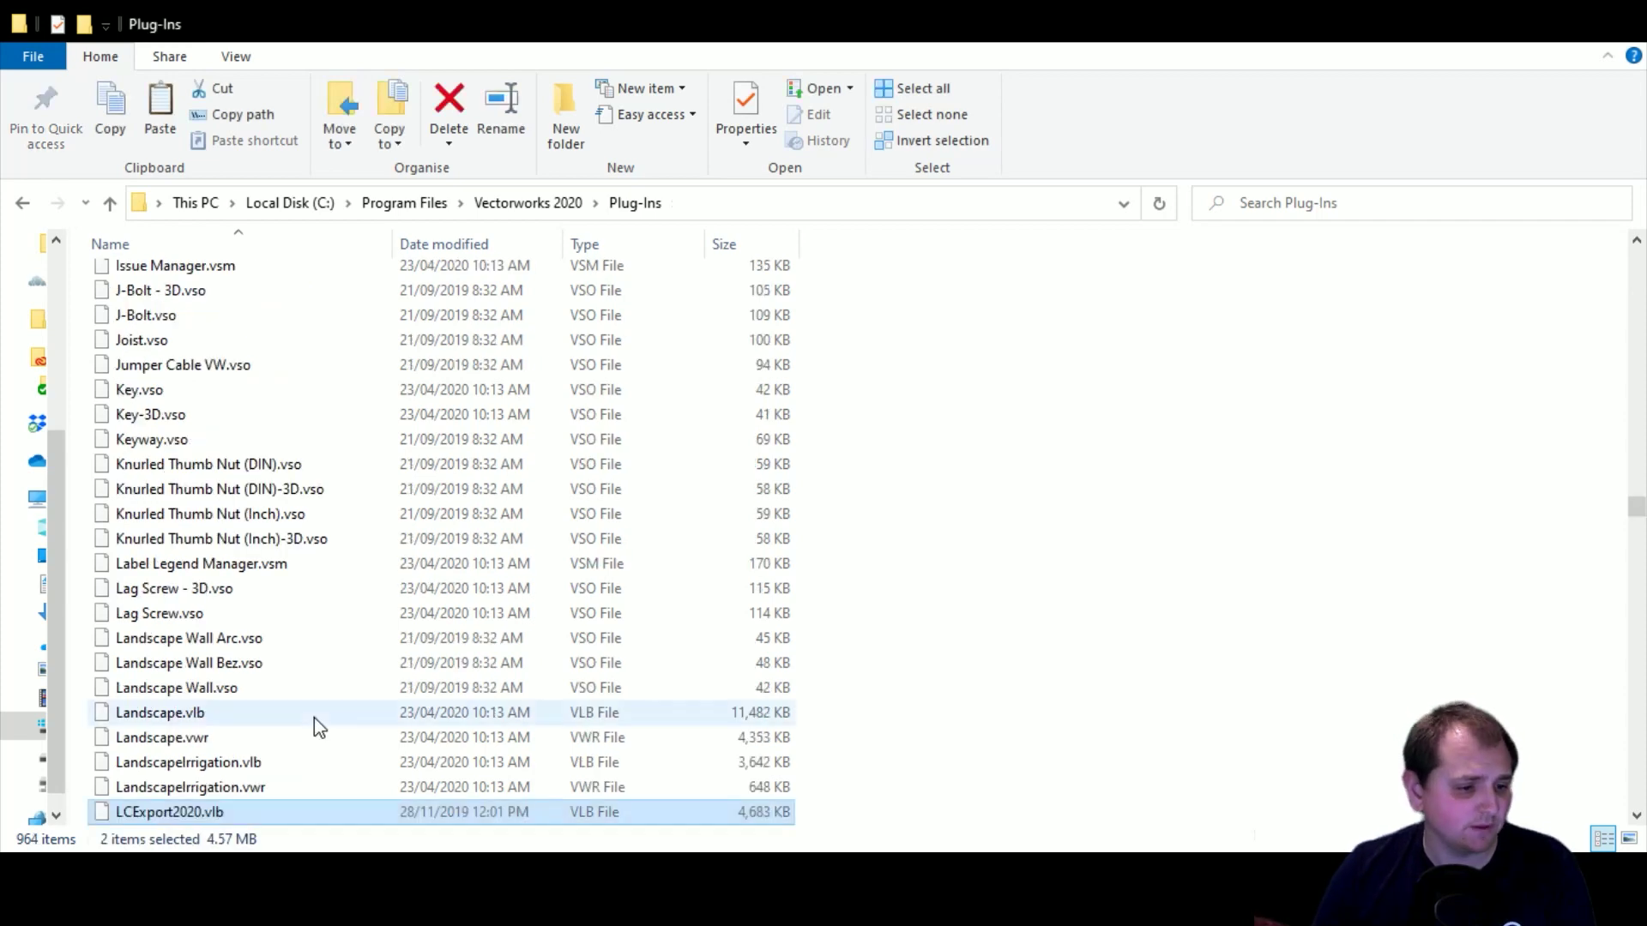
scroll(314, 717, down, 2)
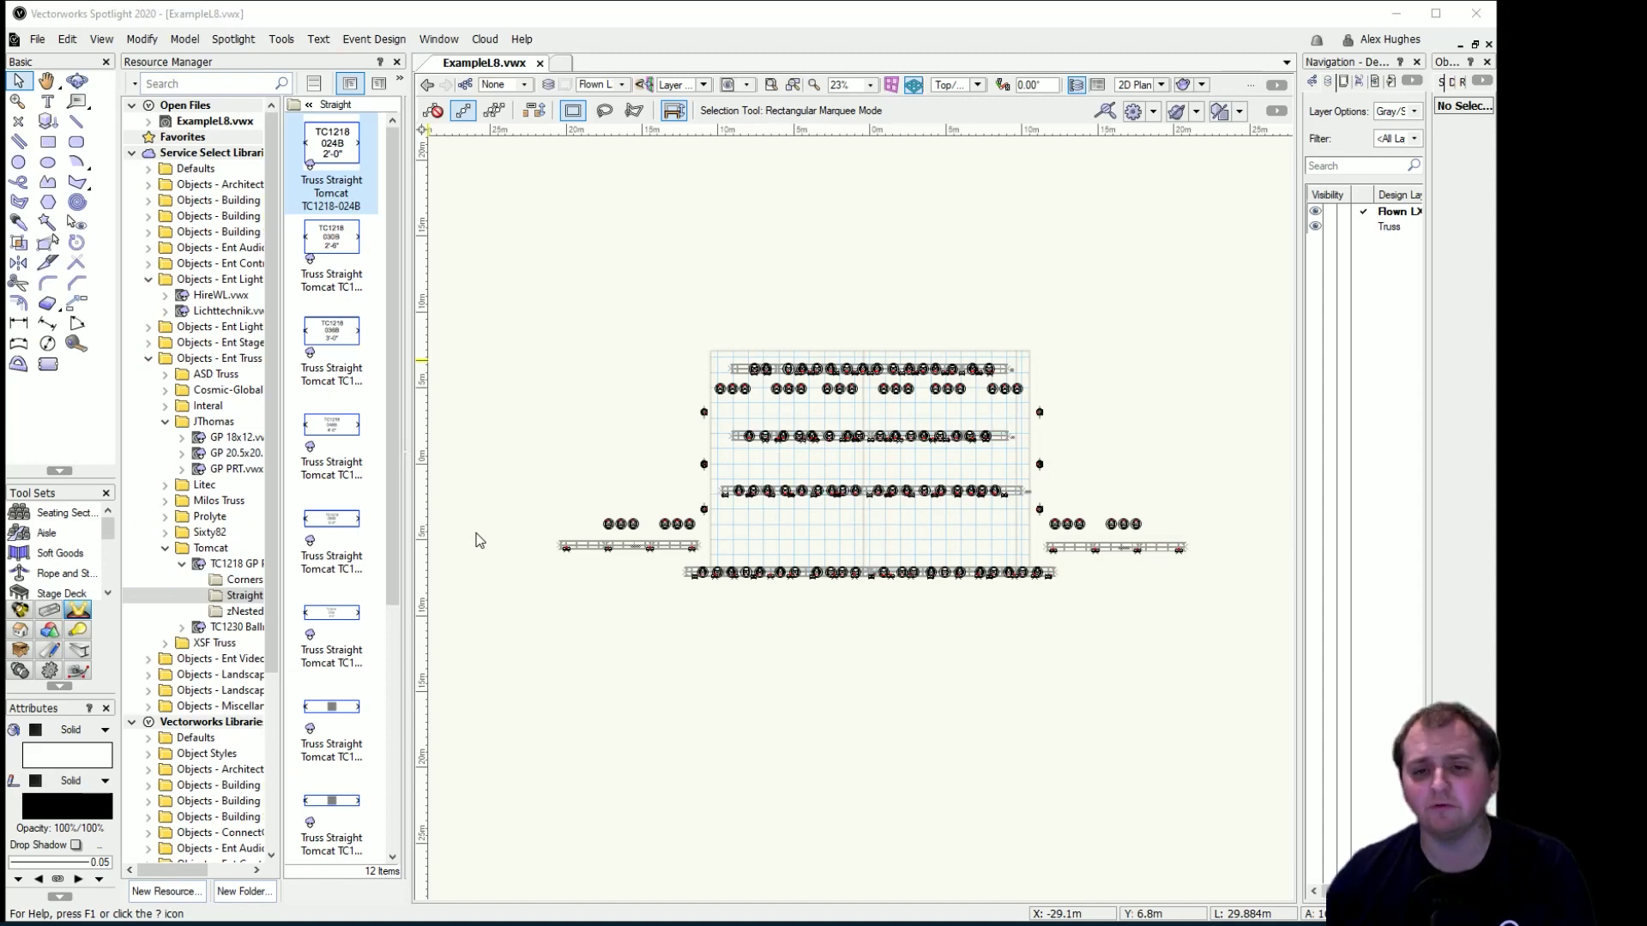
In Vectorworks, open Tools > Workspaces > Edit Current Workspace for Spotlight AUS.
click(770, 19)
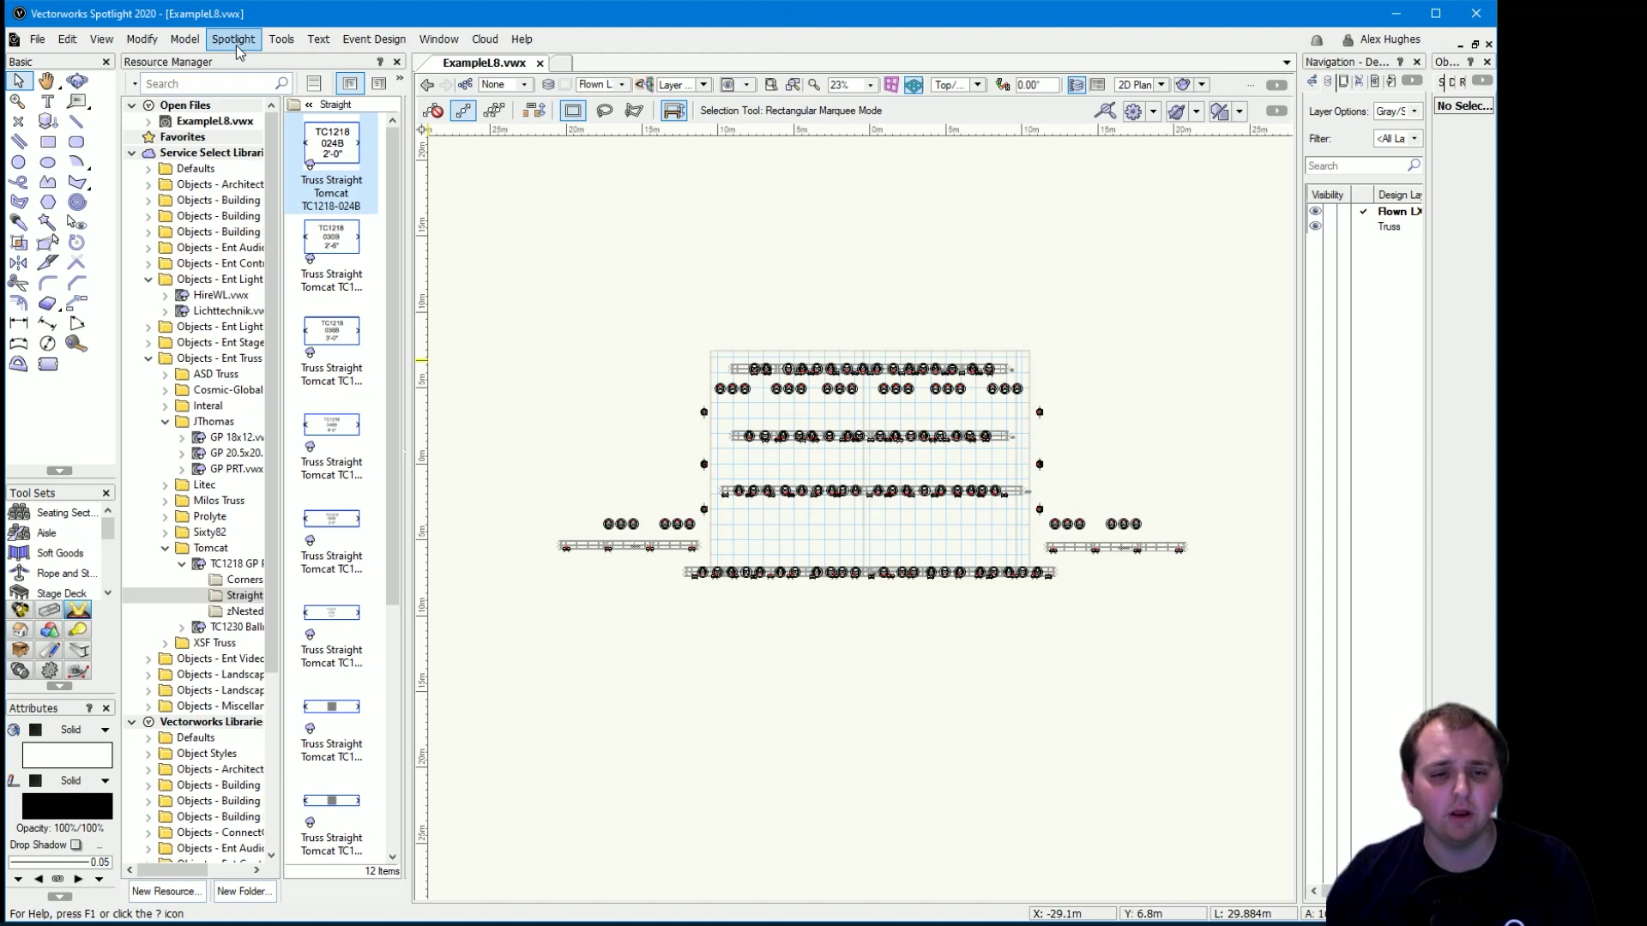
click(283, 40)
mouse_move(391, 586)
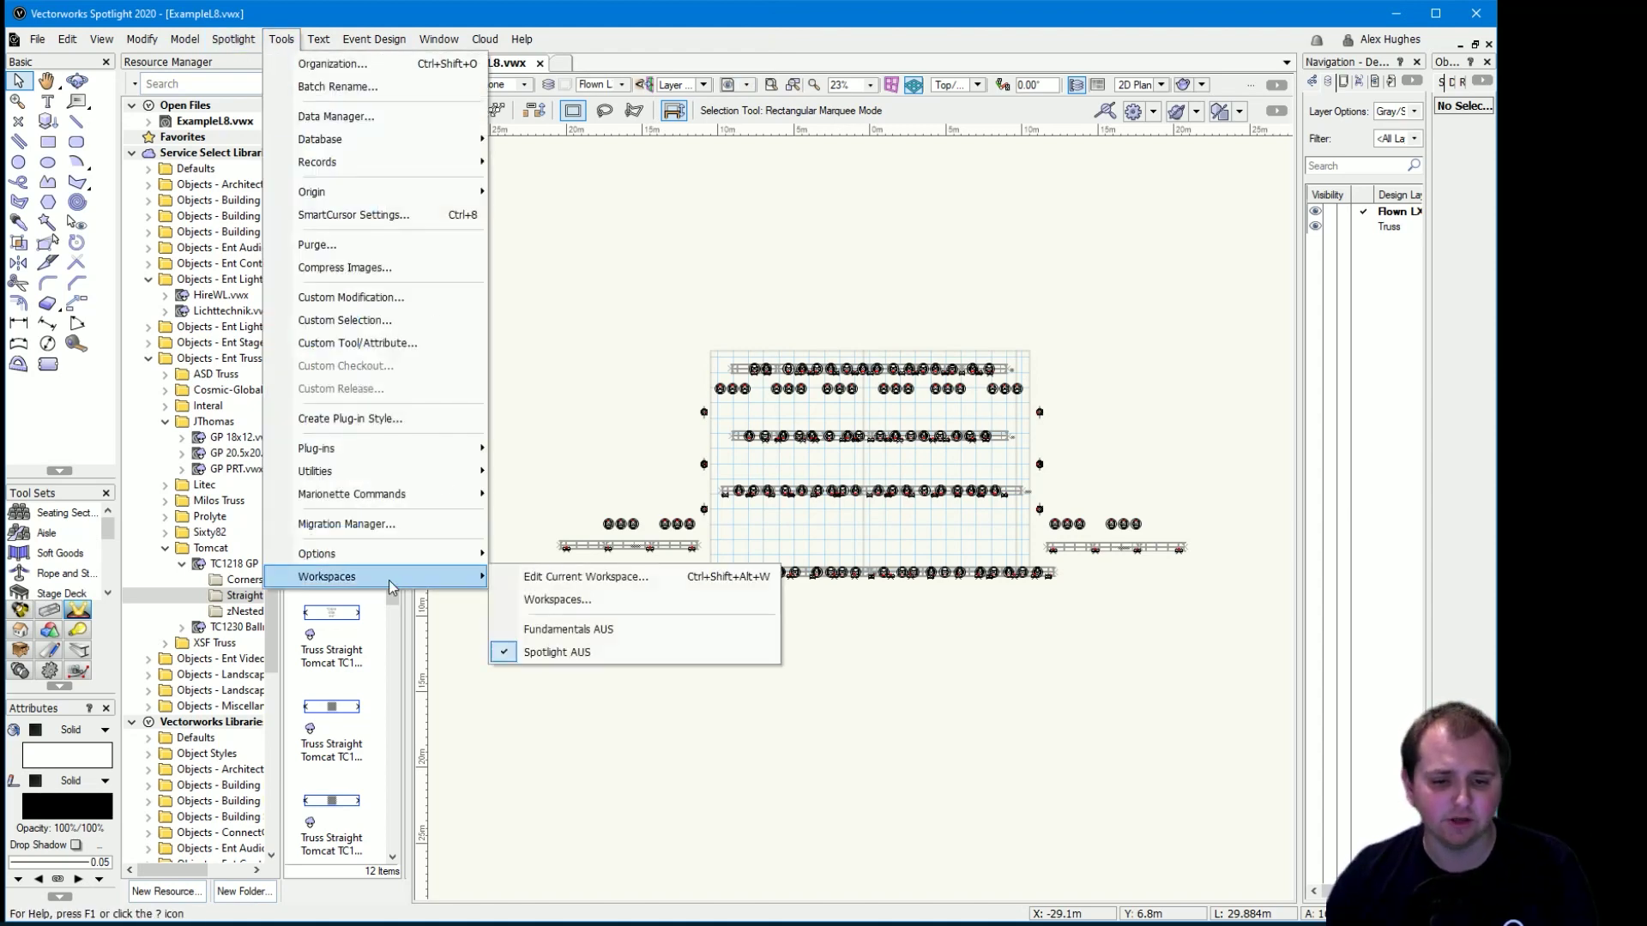
click(575, 580)
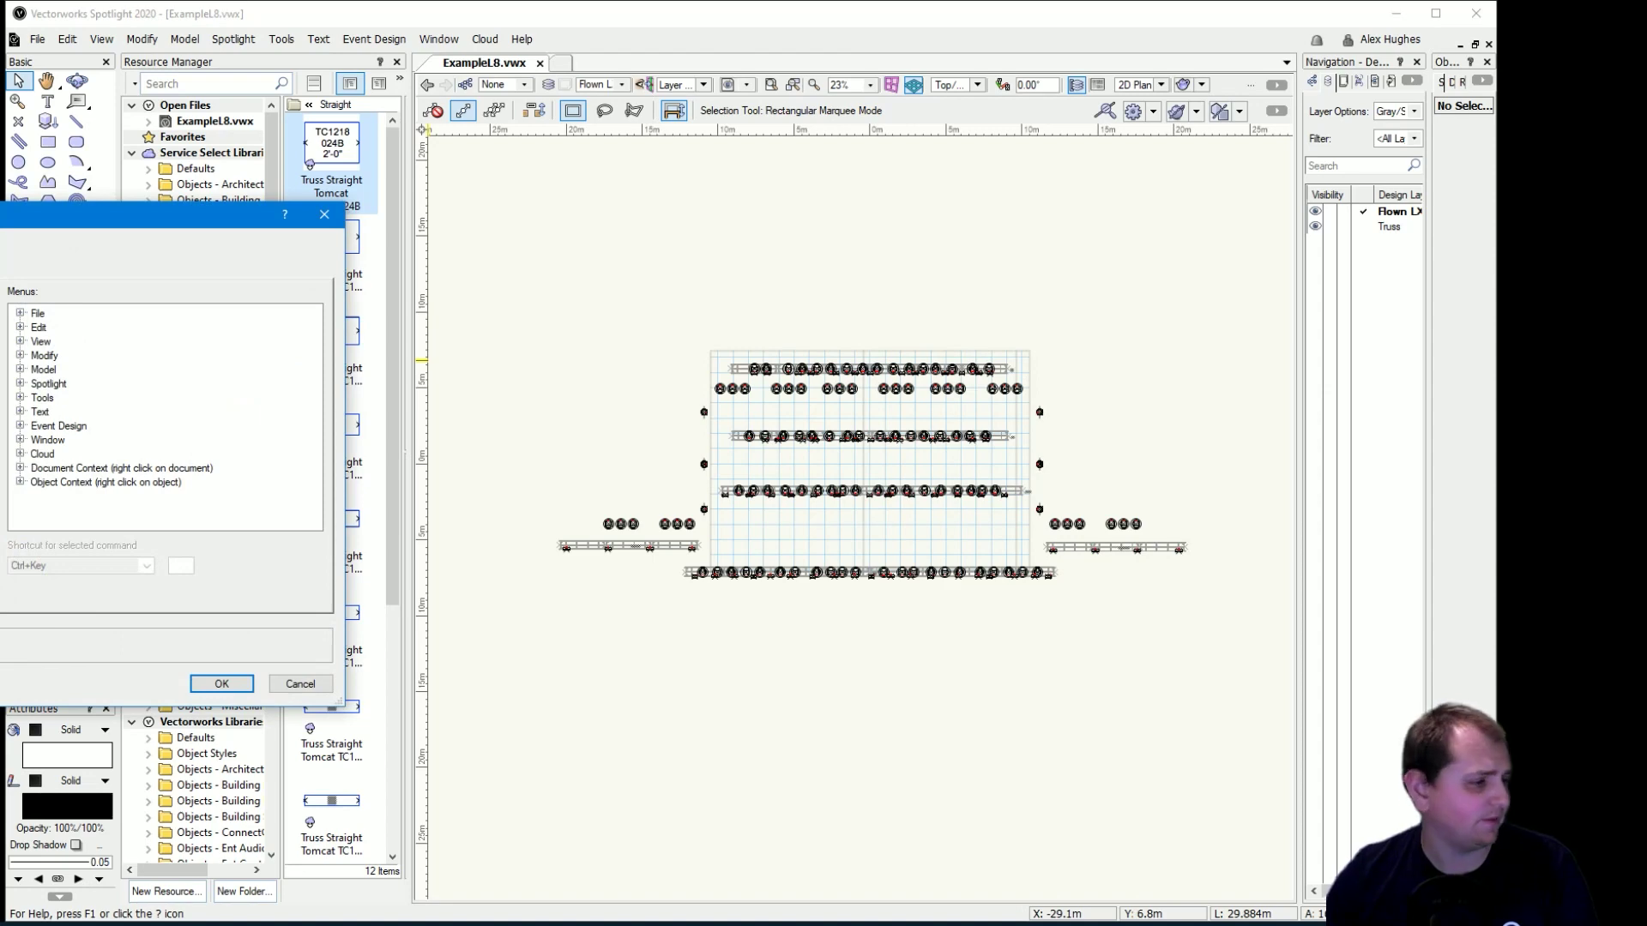
Centre the workspace editor and expand the LC category to show its three export commands.
mouse_move(151, 214)
mouse_down()
mouse_move(840, 244)
mouse_move(942, 207)
mouse_up()
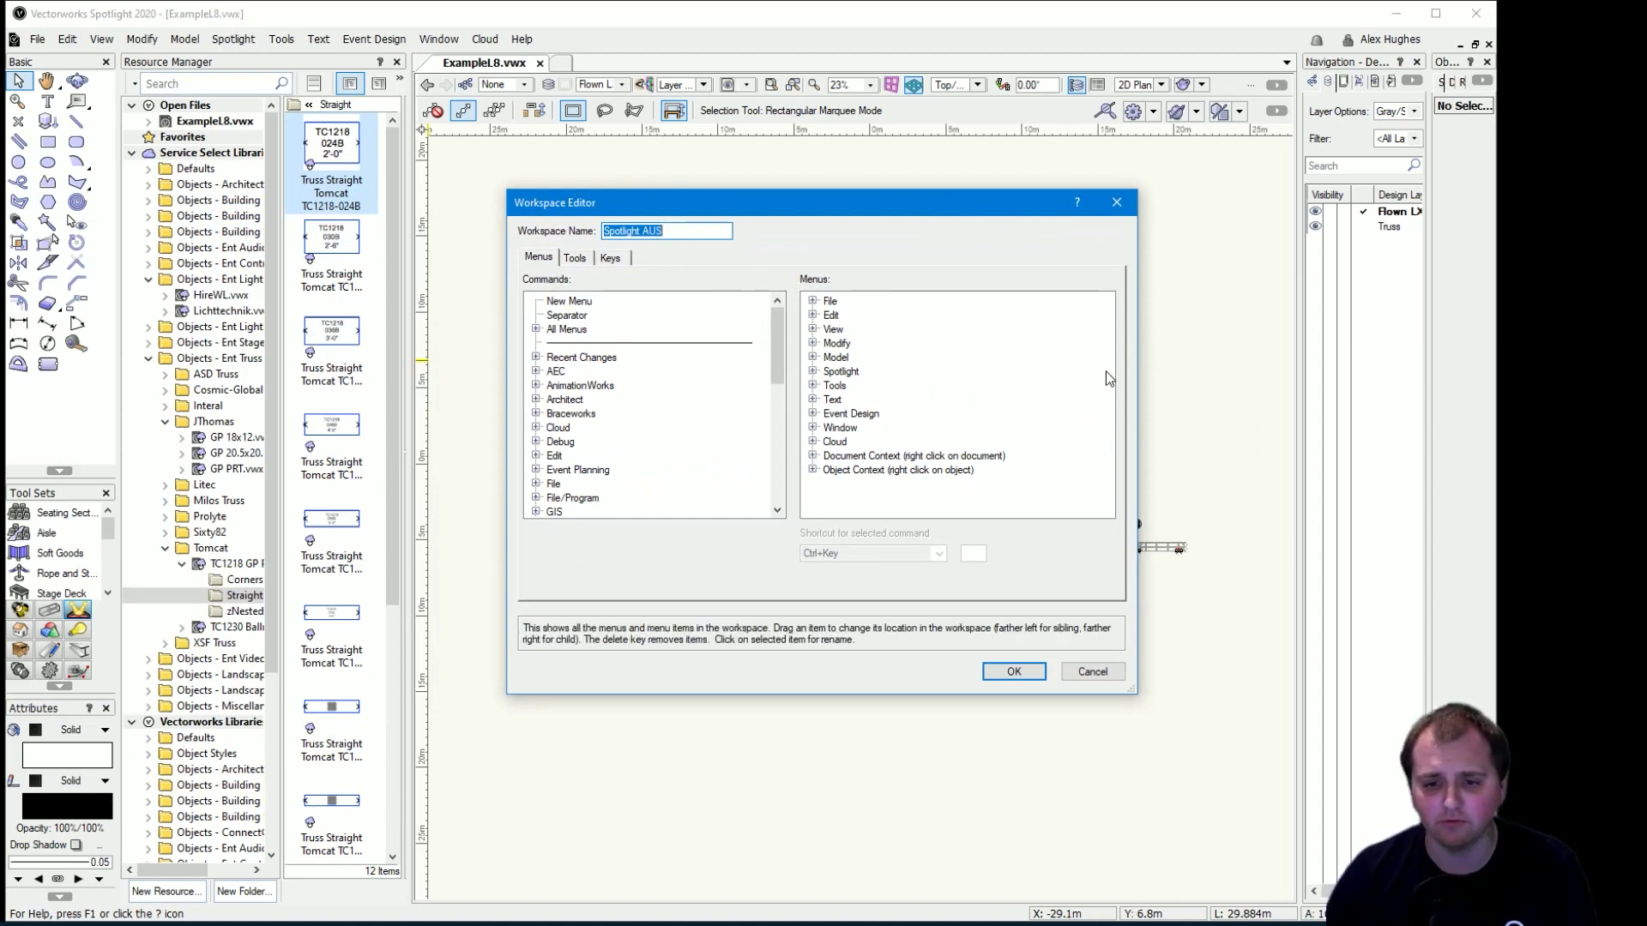
scroll(683, 434, down, 2)
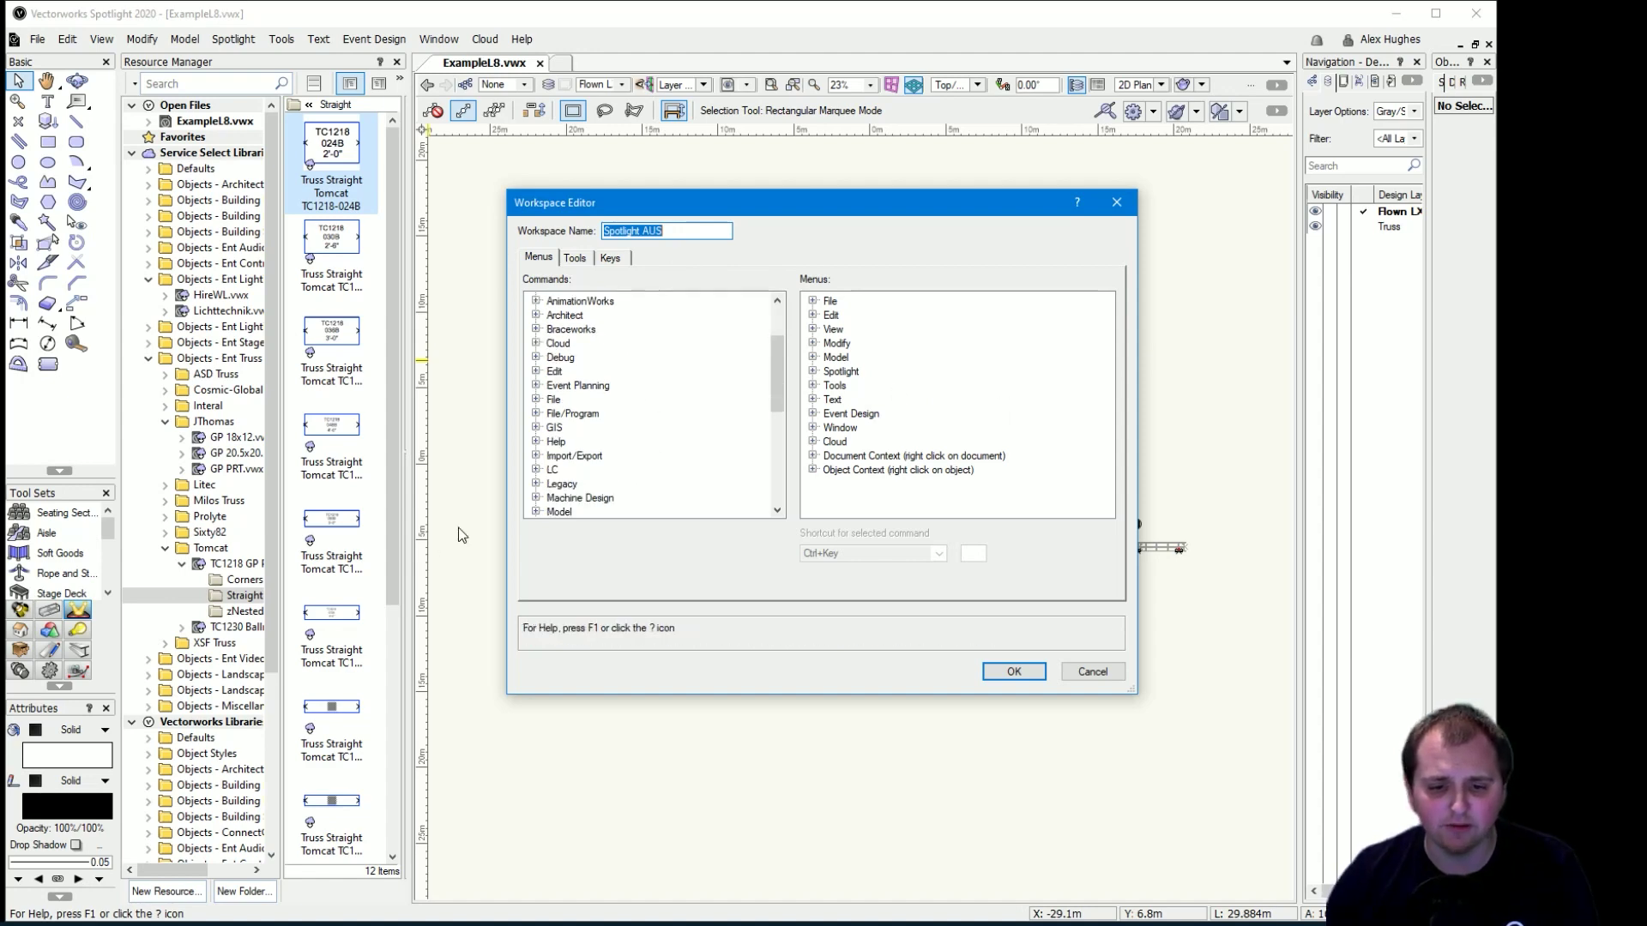
click(537, 469)
scroll(734, 475, down, 1)
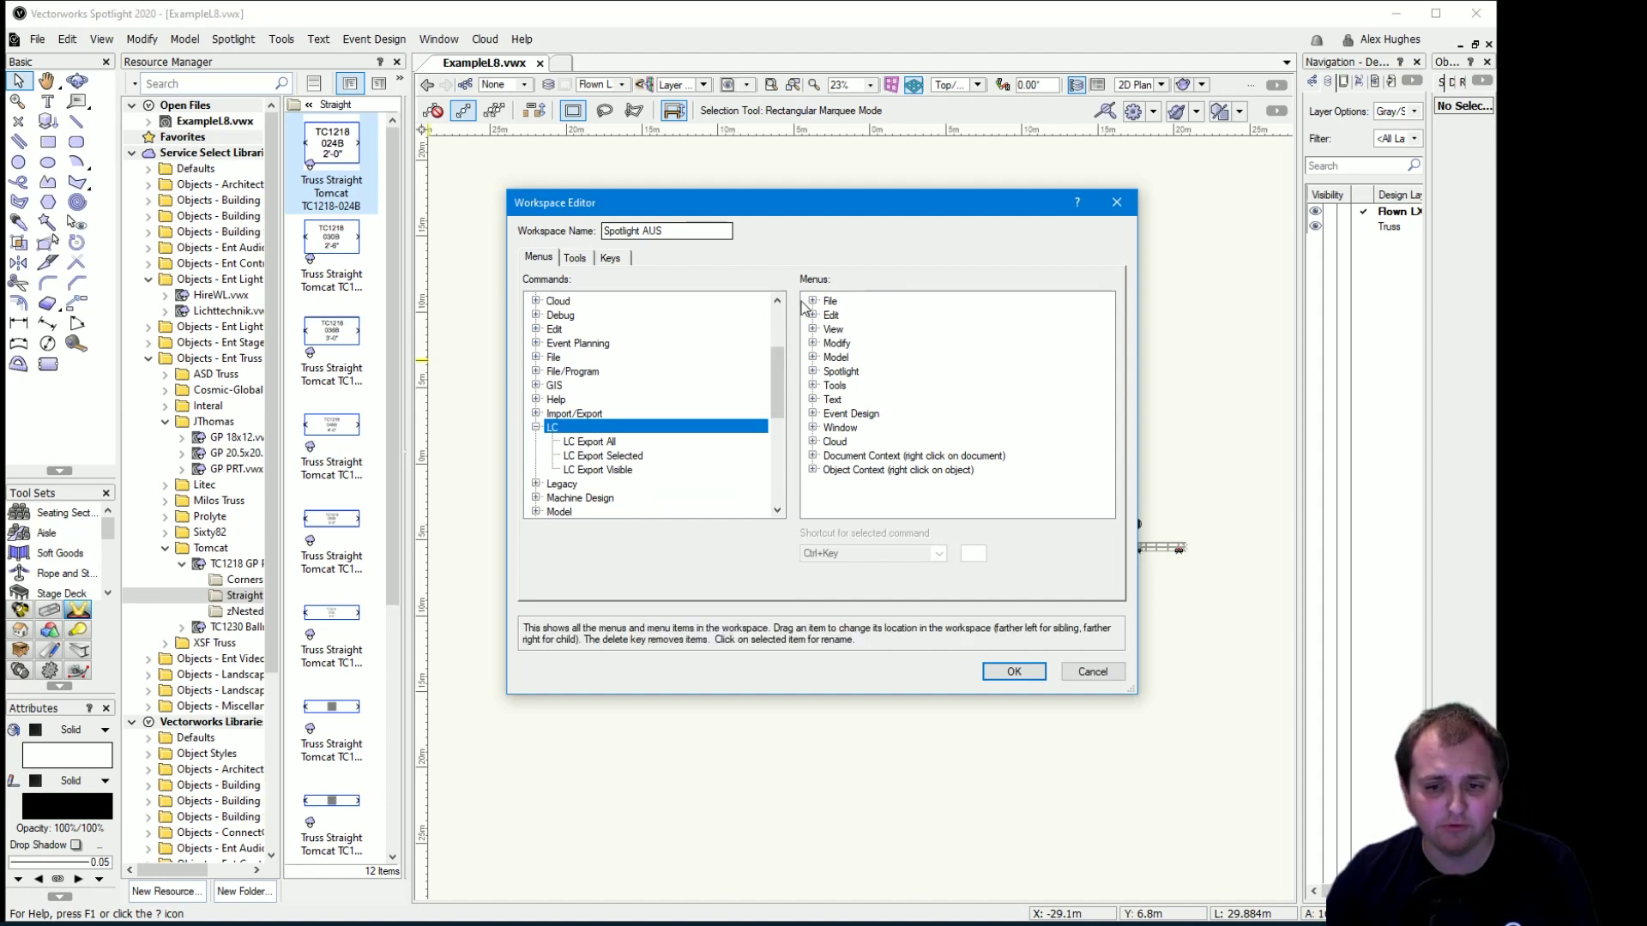
Browse and collapse the File menu, then expand the Spotlight menu in the Menus tree.
click(814, 301)
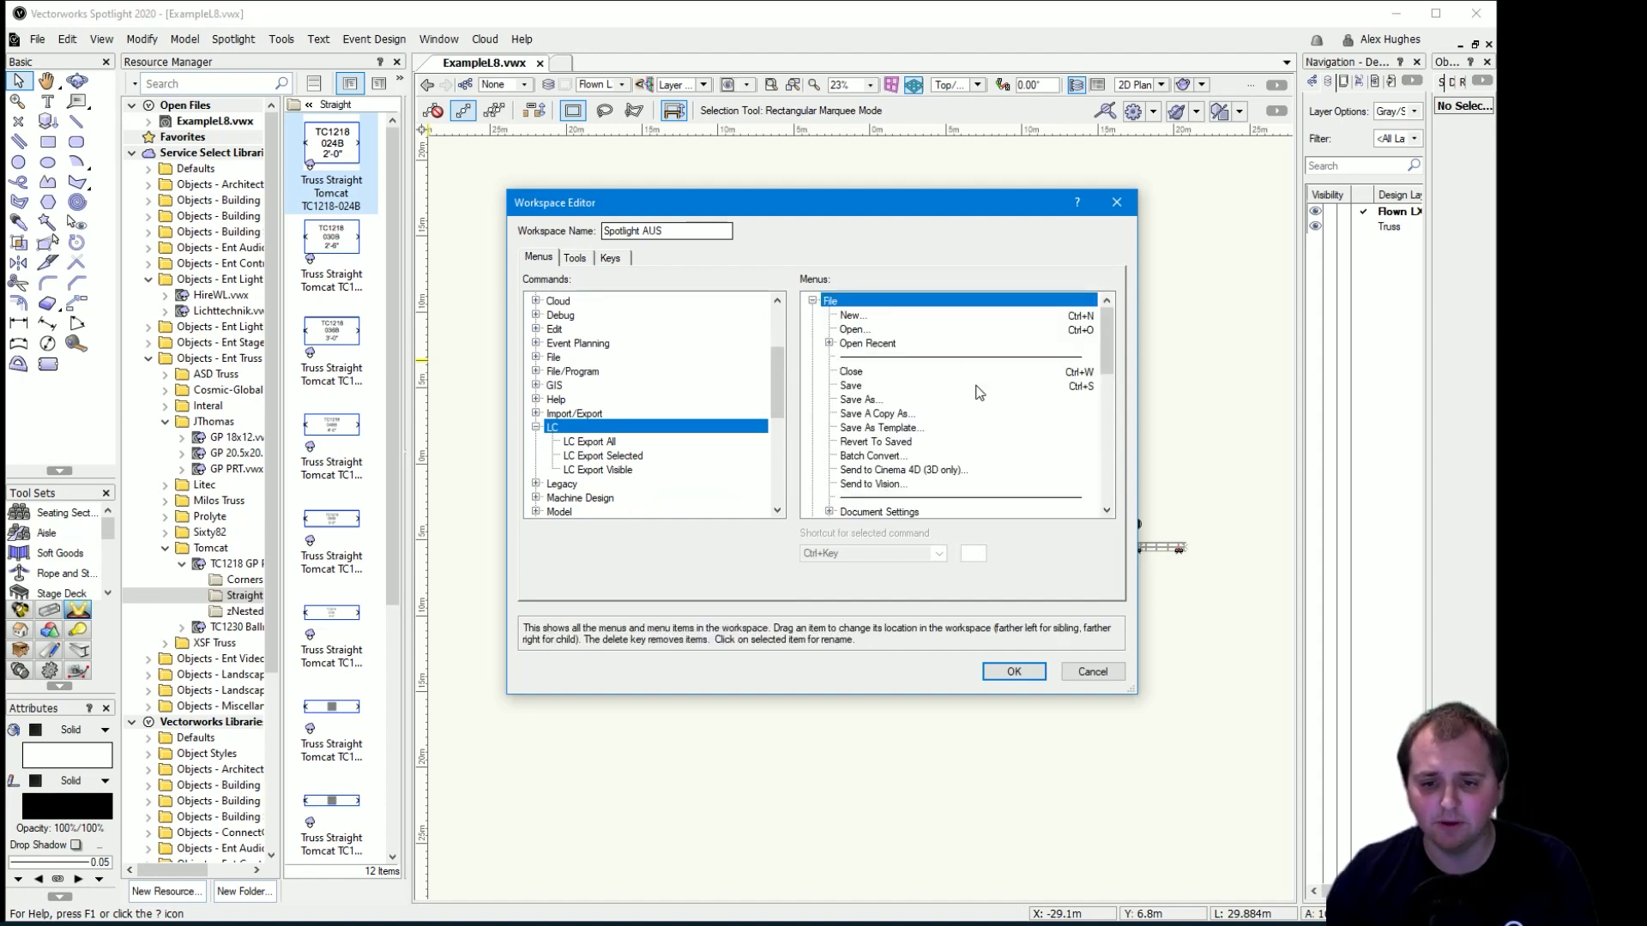
scroll(978, 404, down, 2)
scroll(980, 416, down, 6)
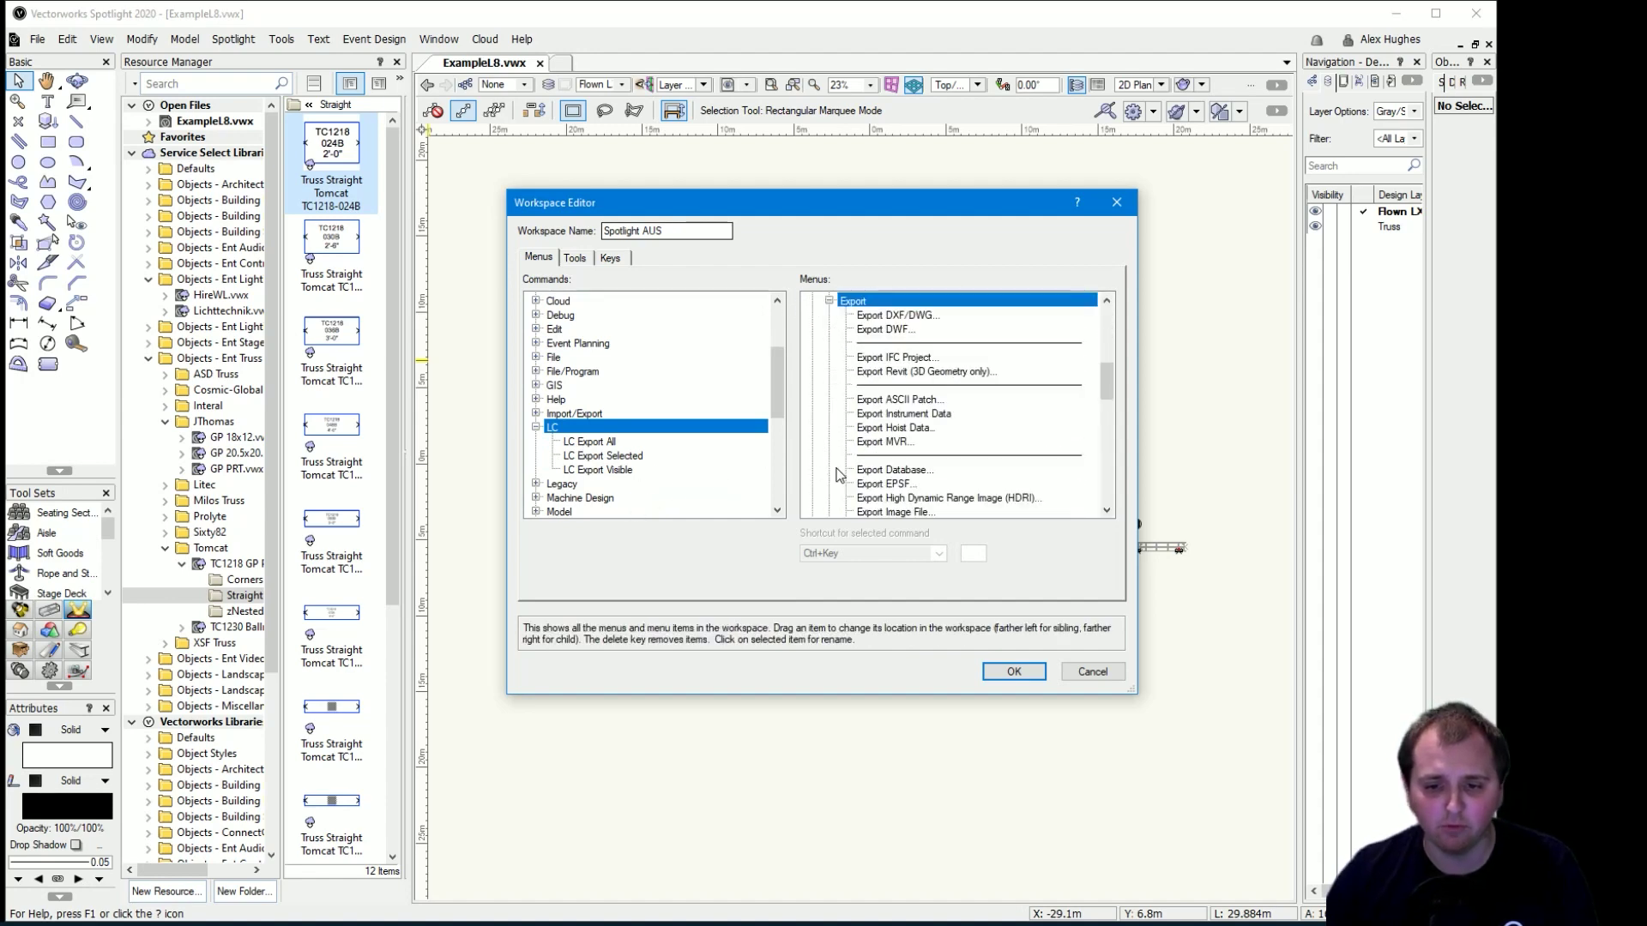
scroll(1006, 431, down, 3)
scroll(1003, 429, up, 8)
scroll(858, 378, up, 4)
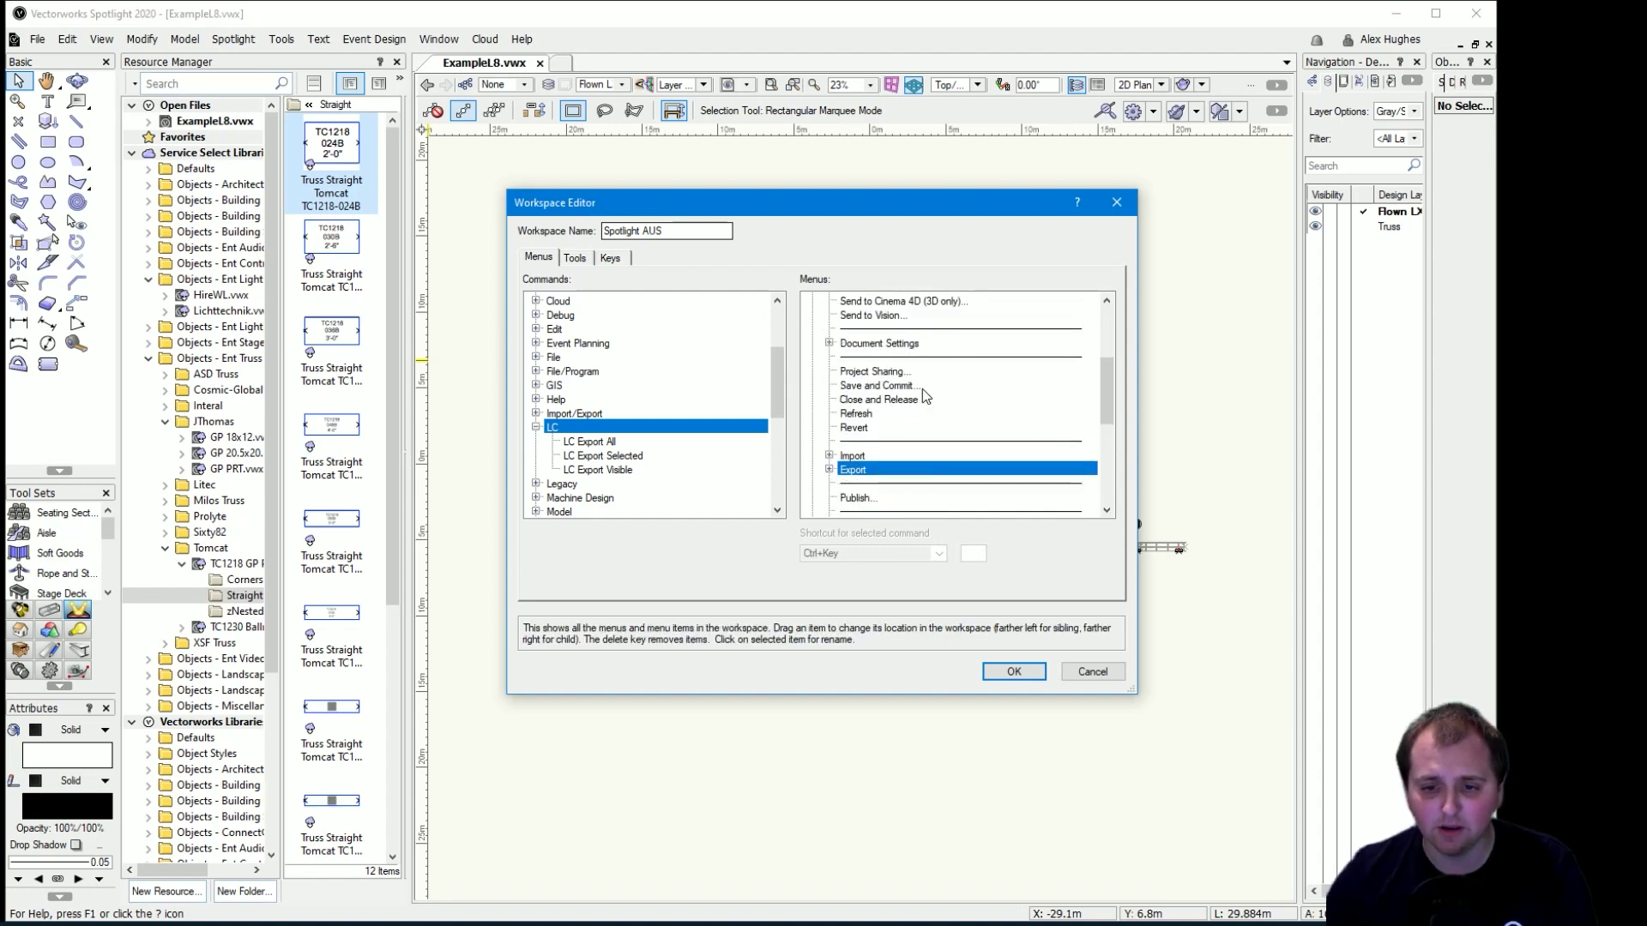
click(814, 300)
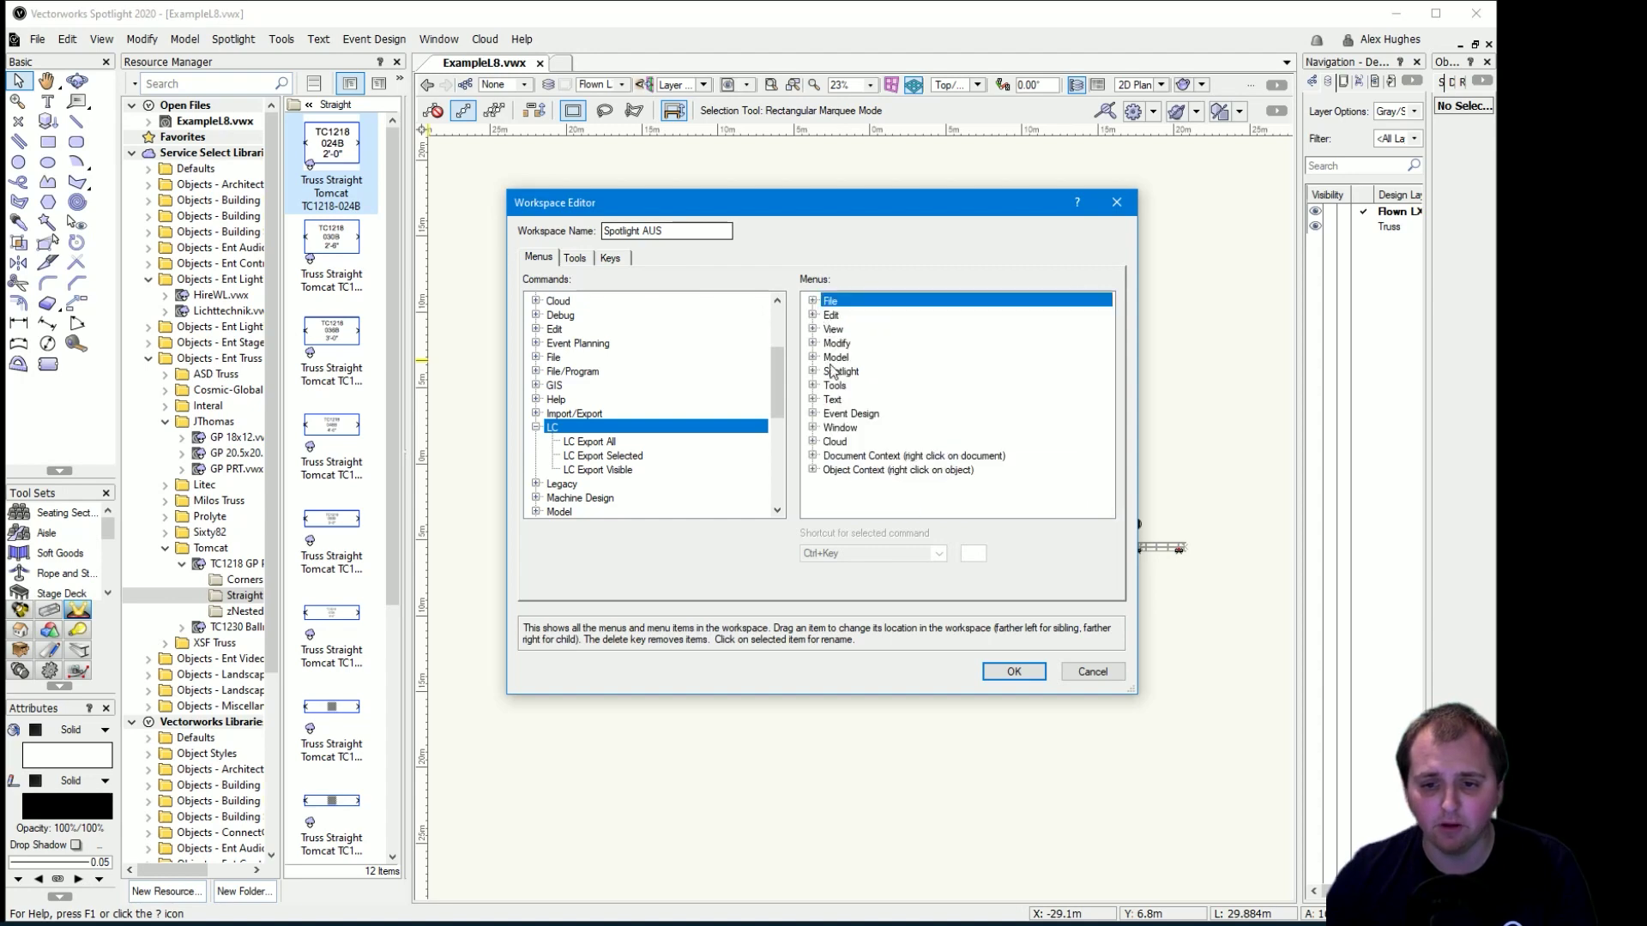
click(813, 372)
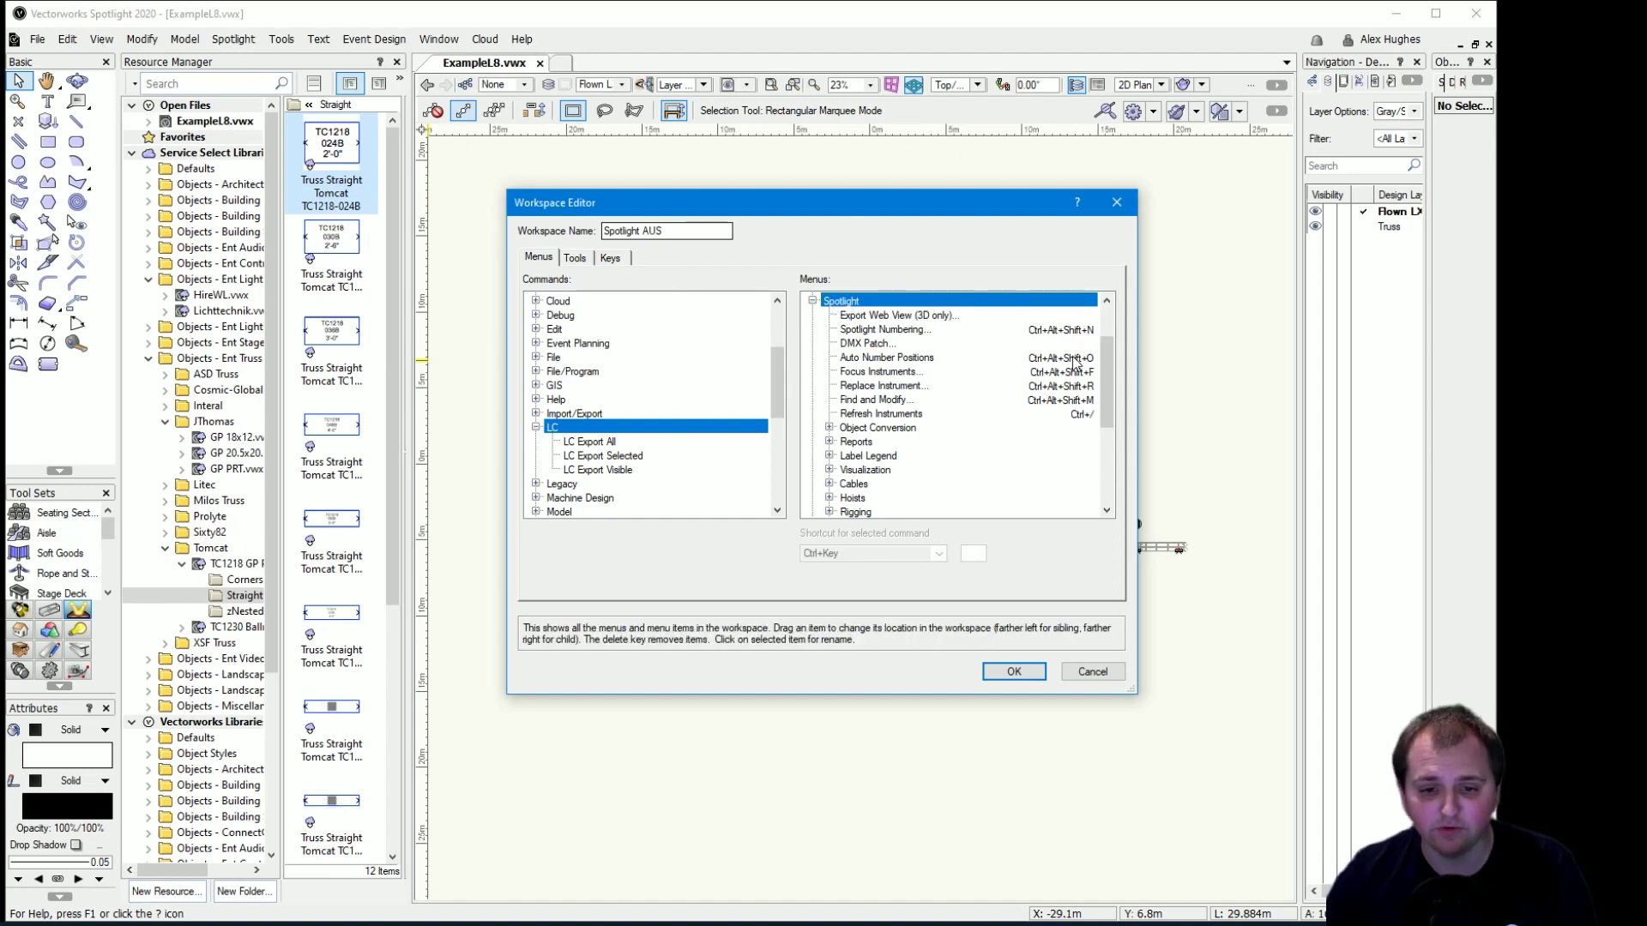
Drag LC Export All, LC Export Selected and LC Export Visible into the Spotlight menu.
click(612, 441)
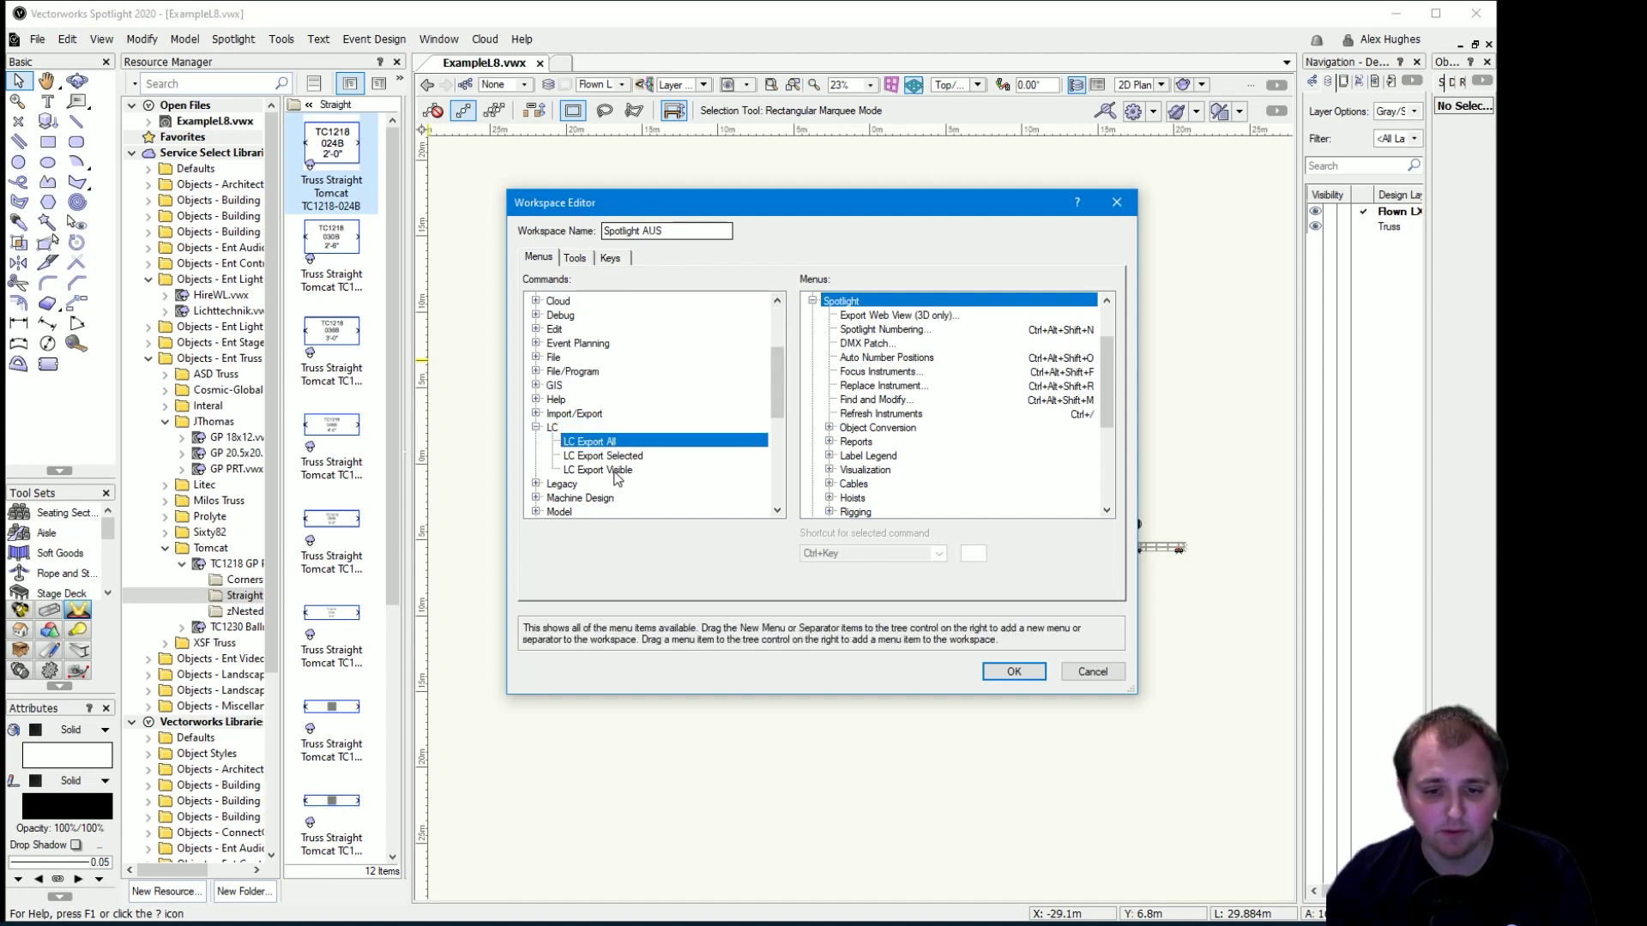
click(613, 470)
drag(590, 444, 863, 307)
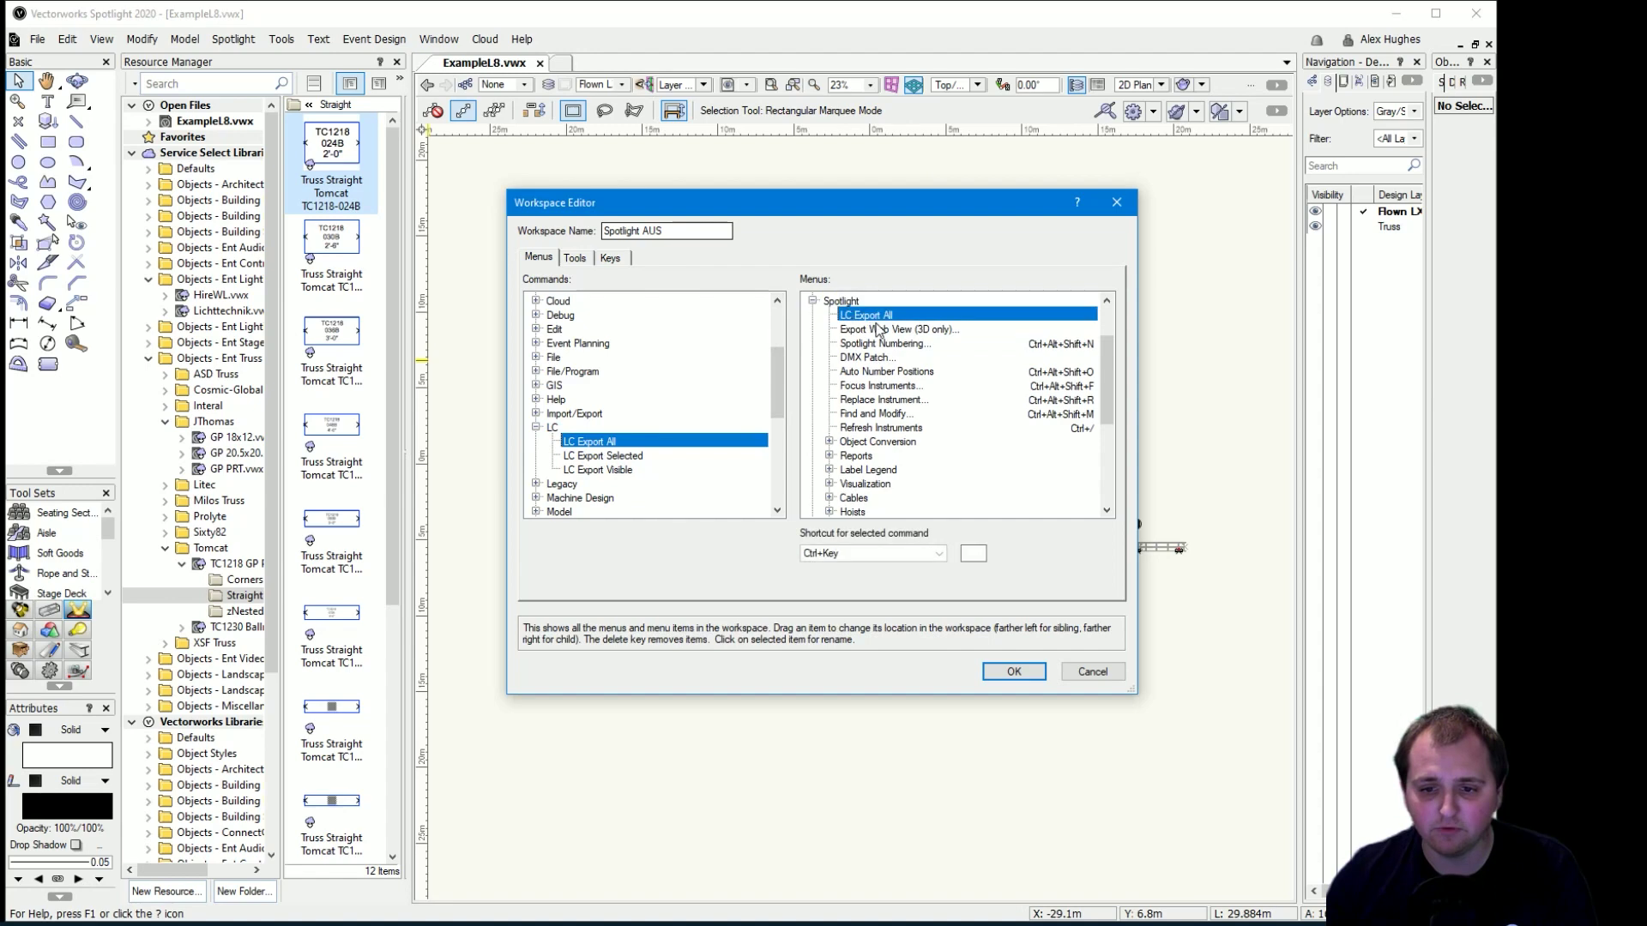
click(601, 461)
drag(601, 463, 866, 323)
drag(599, 471, 881, 342)
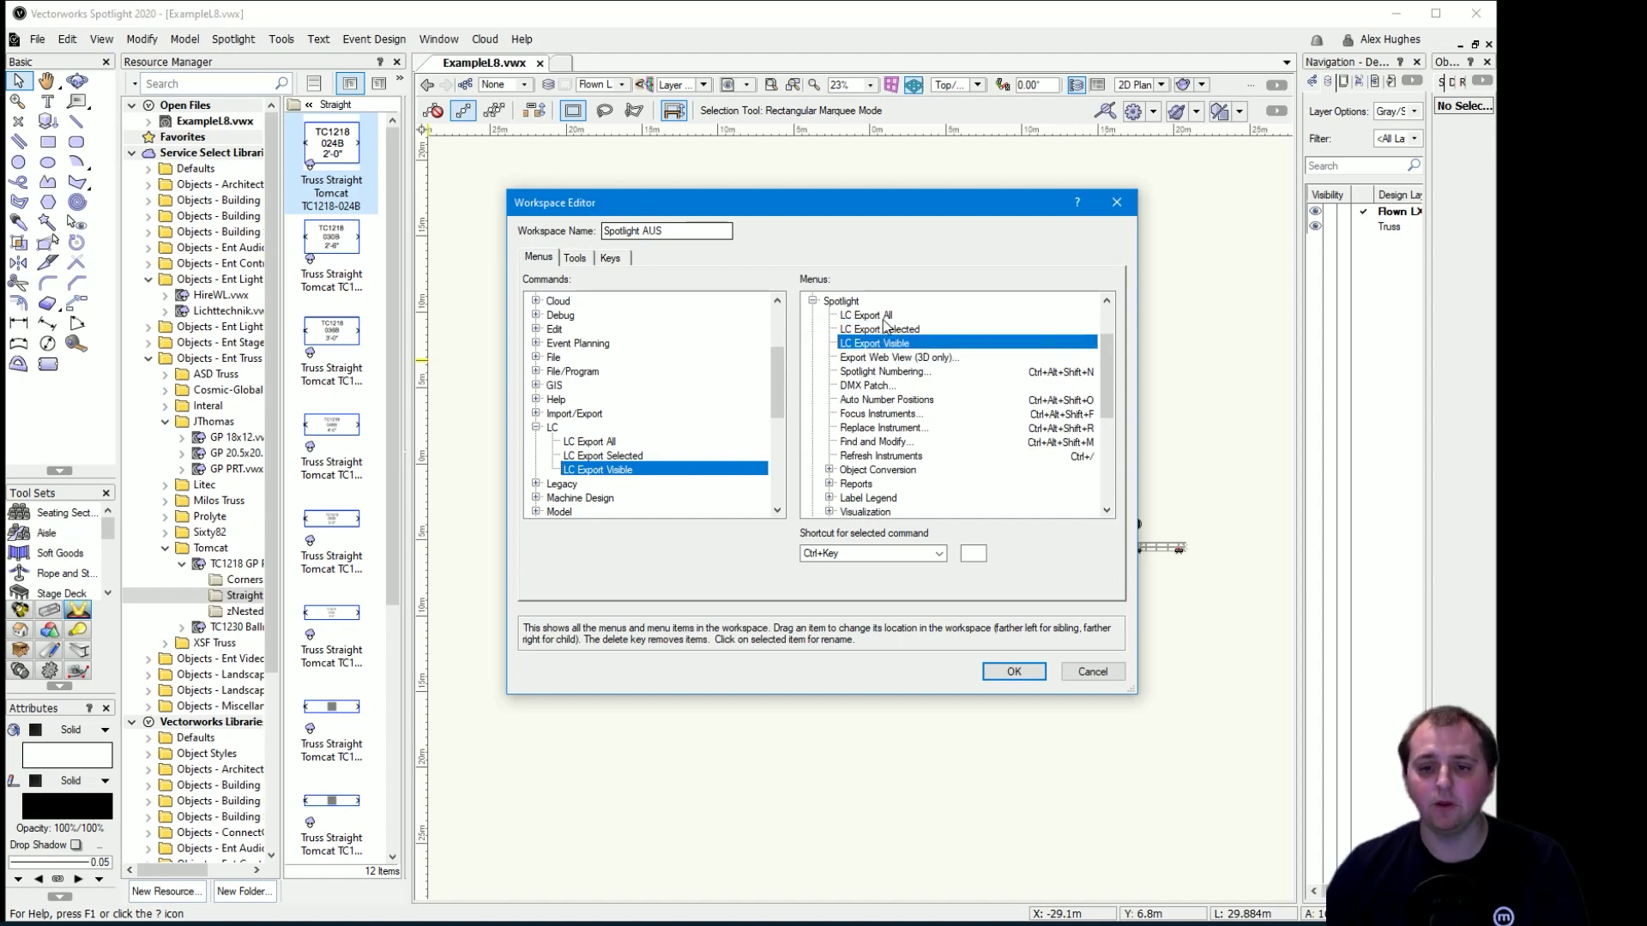
click(879, 315)
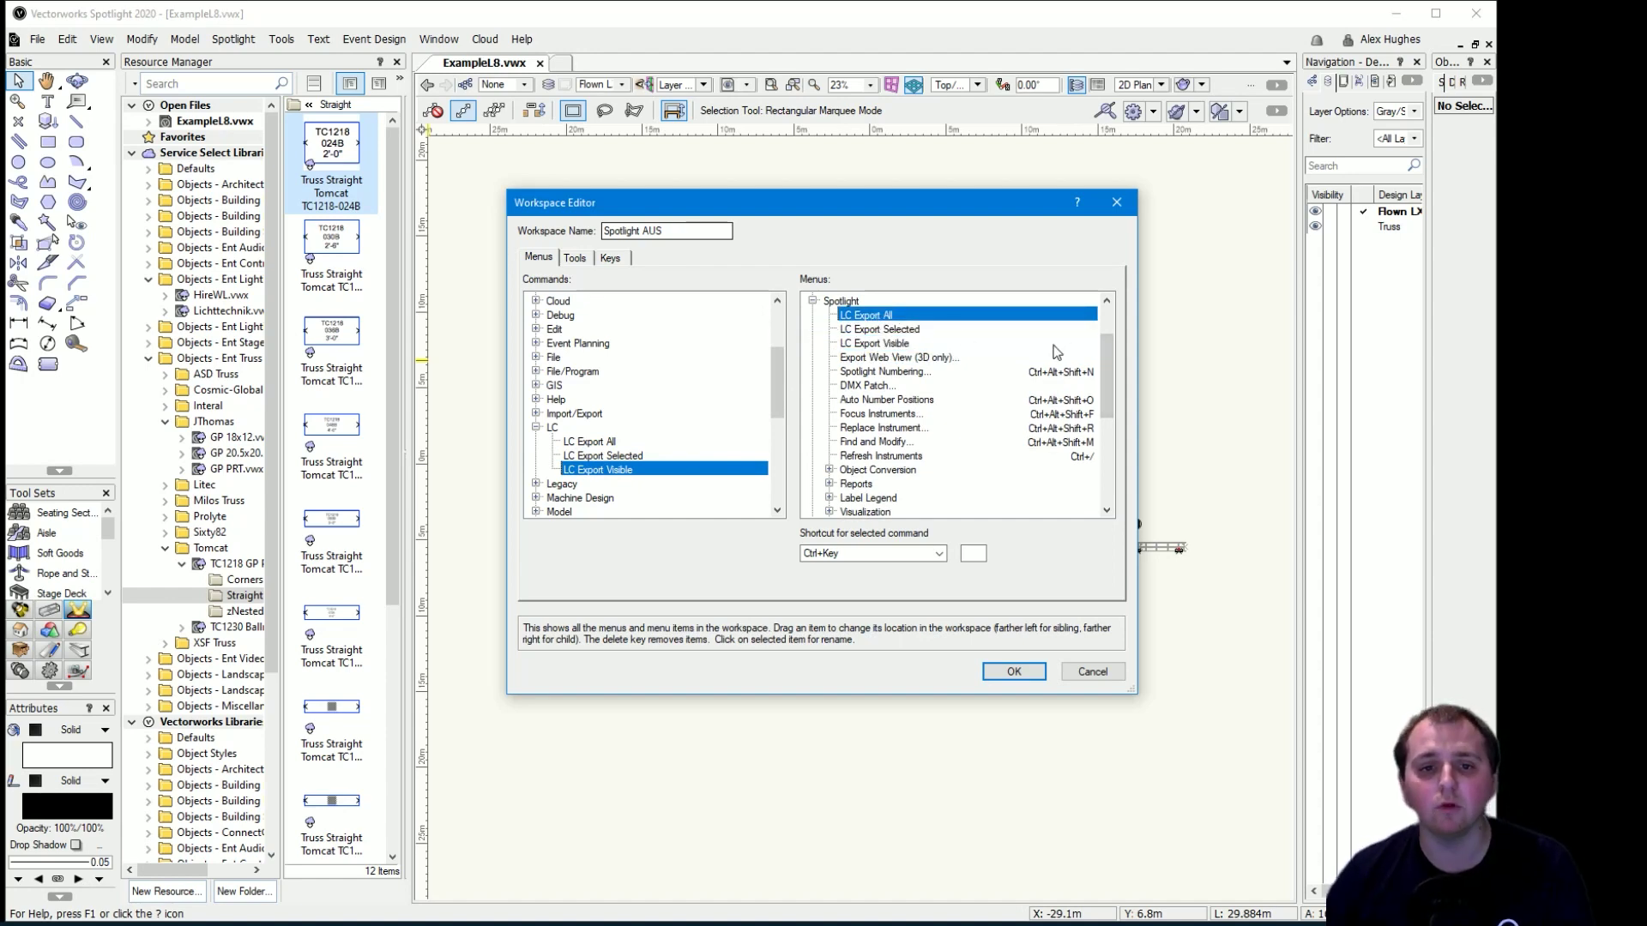
click(902, 332)
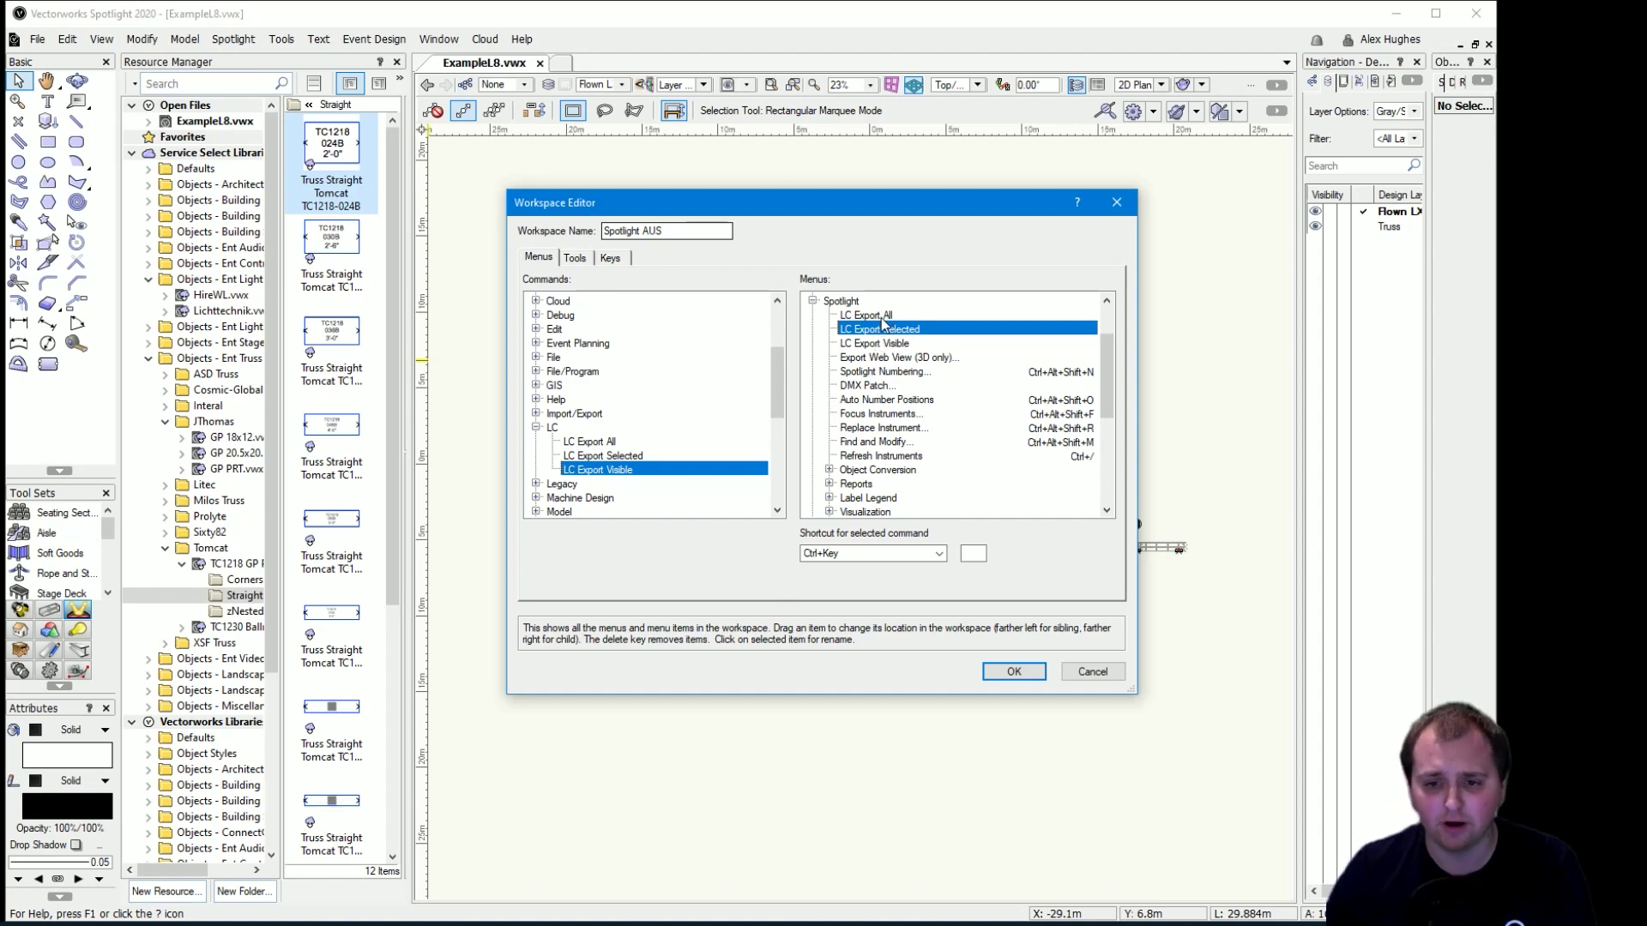
click(881, 318)
Save the workspace edits and verify the three LC Export entries top the Spotlight menu.
click(1013, 673)
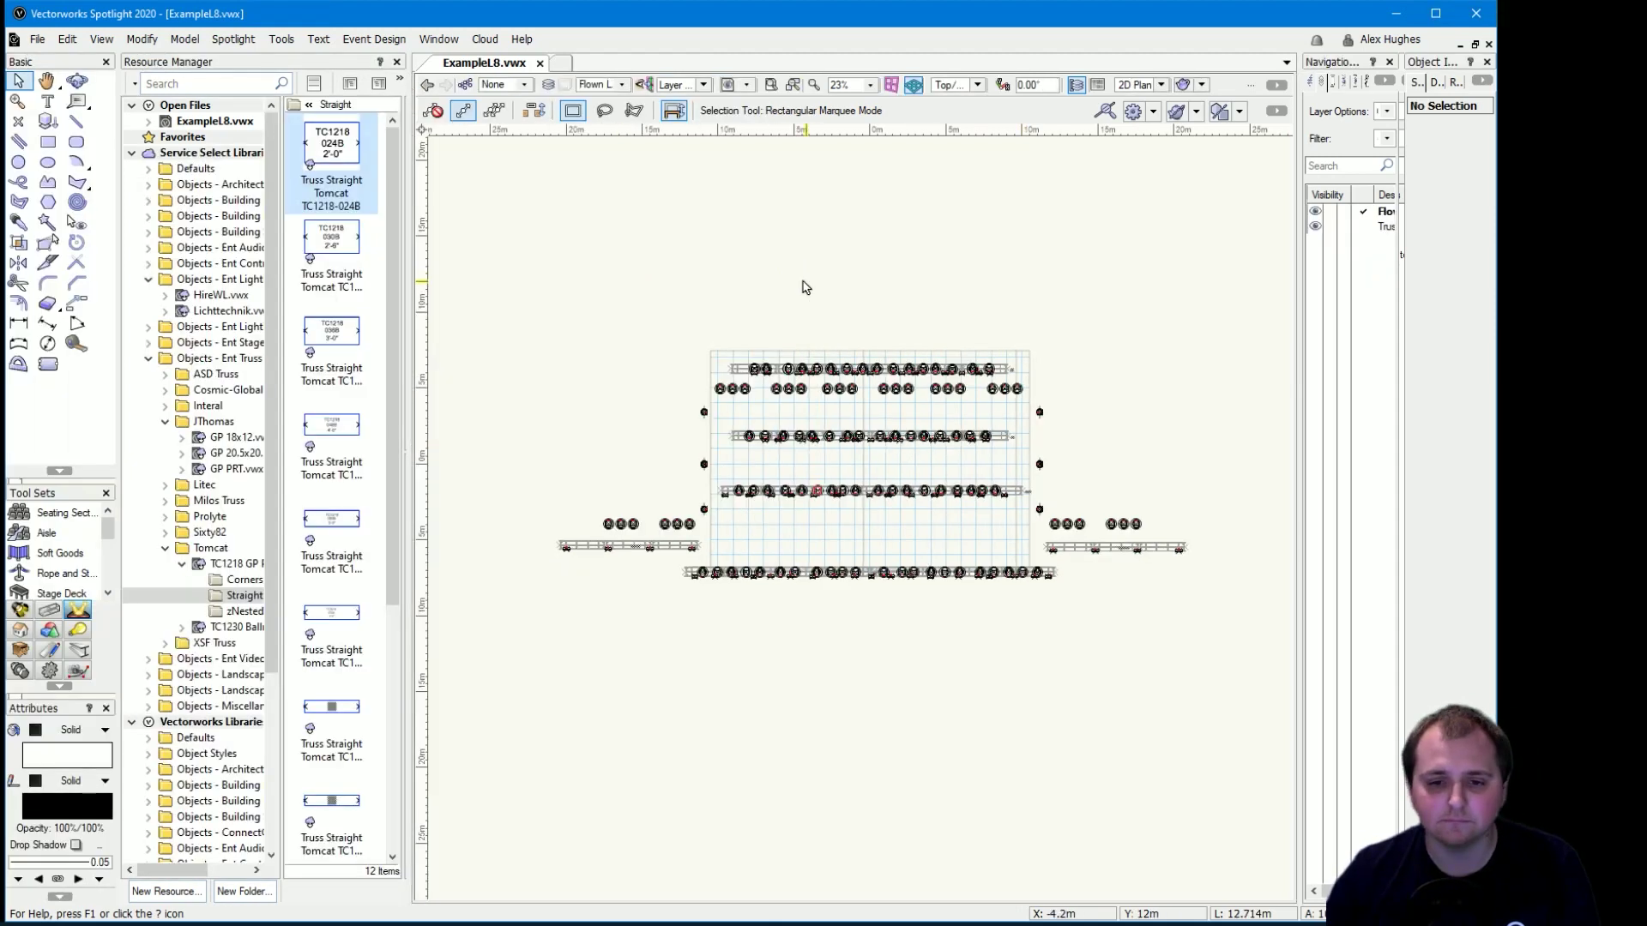
click(233, 39)
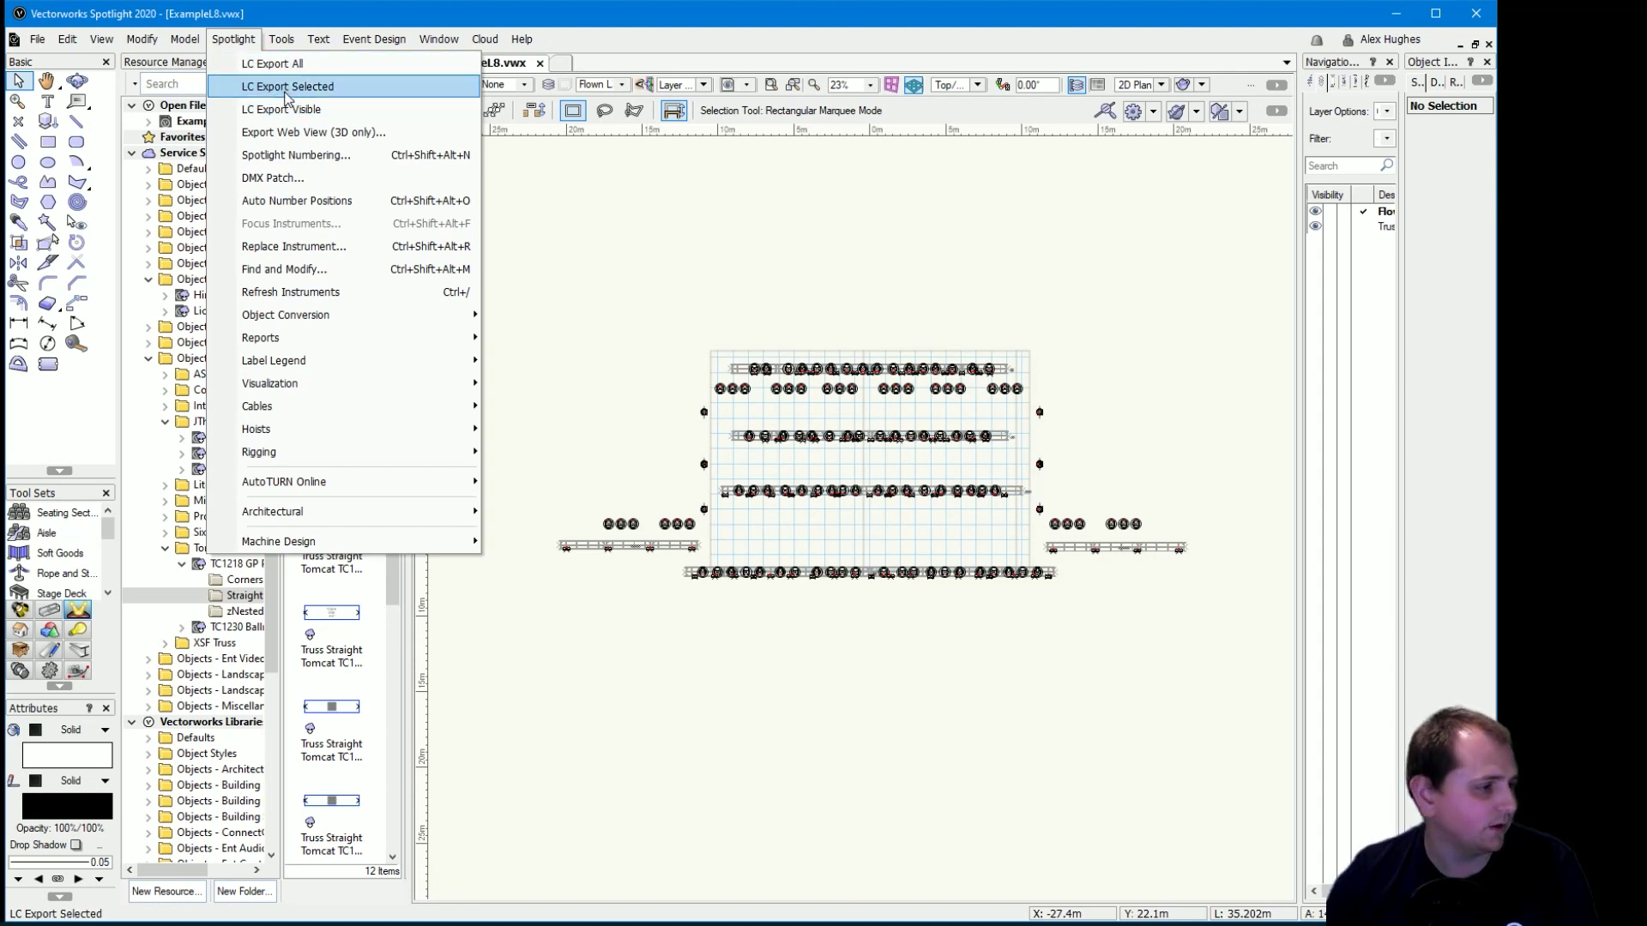
click(255, 45)
click(281, 39)
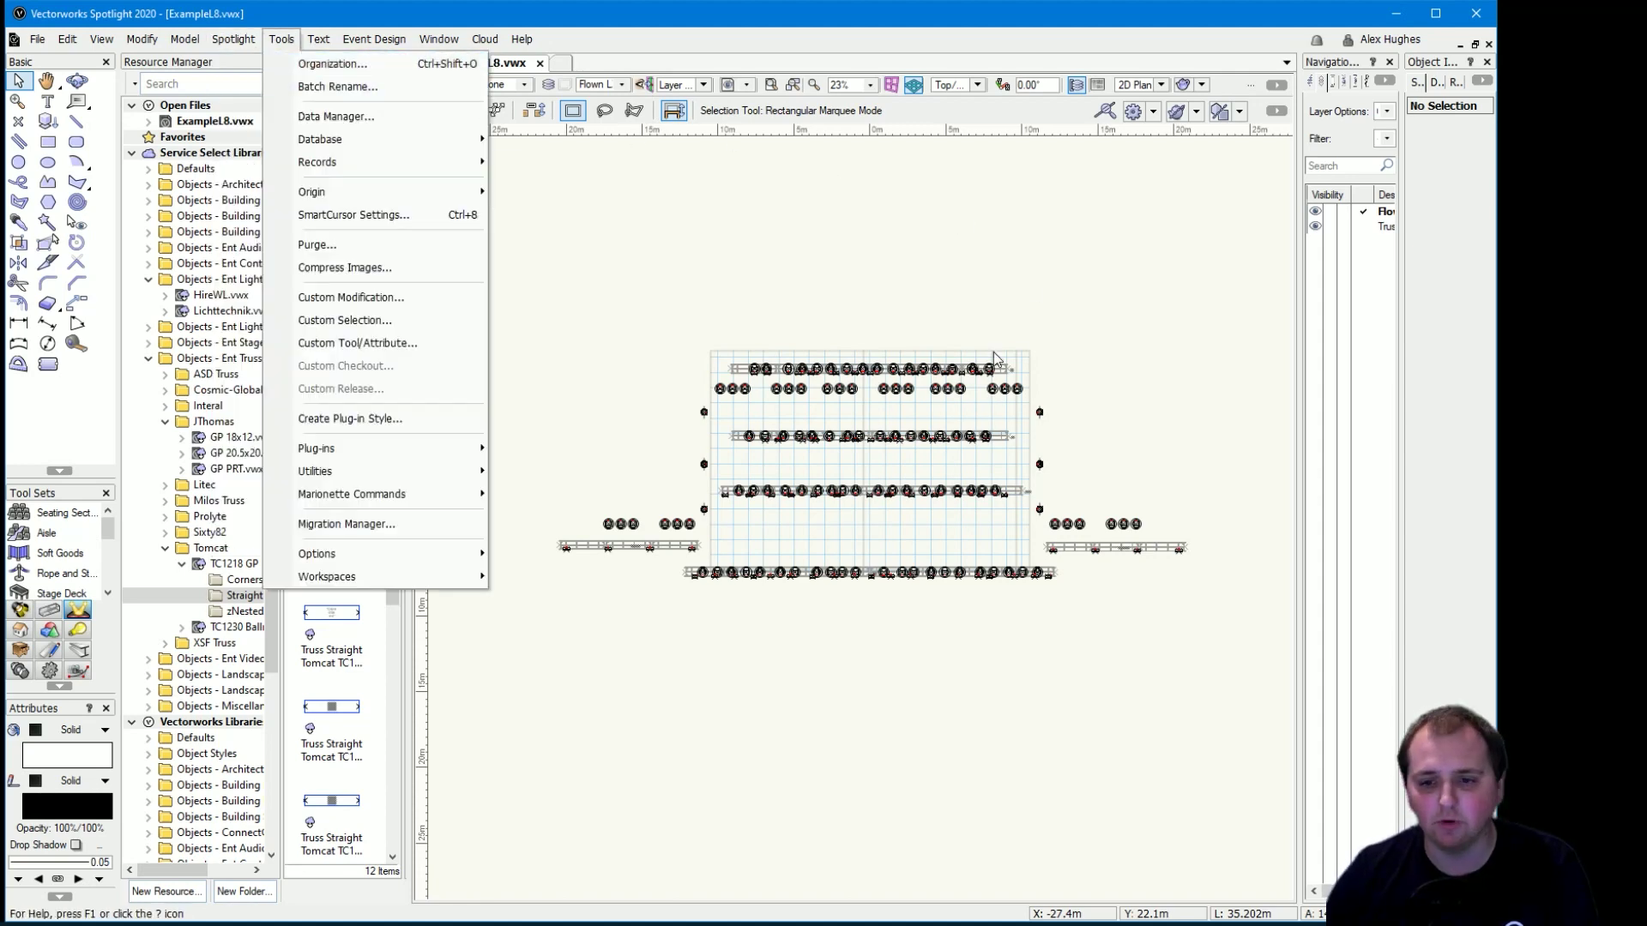
click(978, 333)
Tilt the rig into 3D with Flyover, select a fixture, and widen the Object Info palette.
click(77, 82)
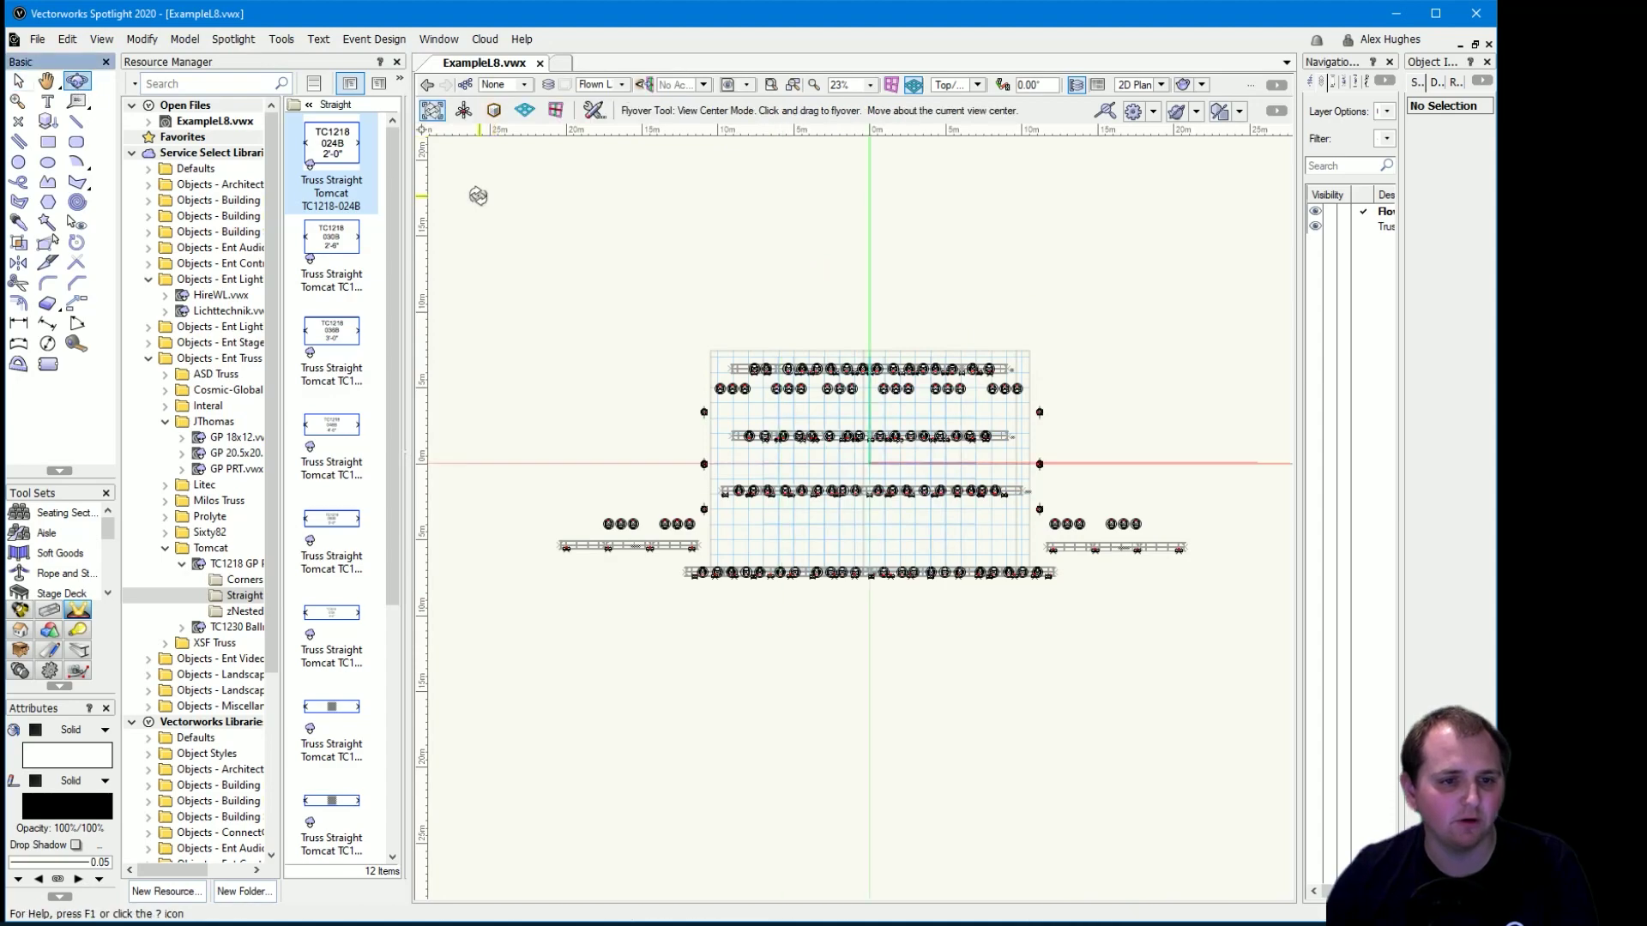
drag(941, 732, 944, 361)
key(x)
click(695, 570)
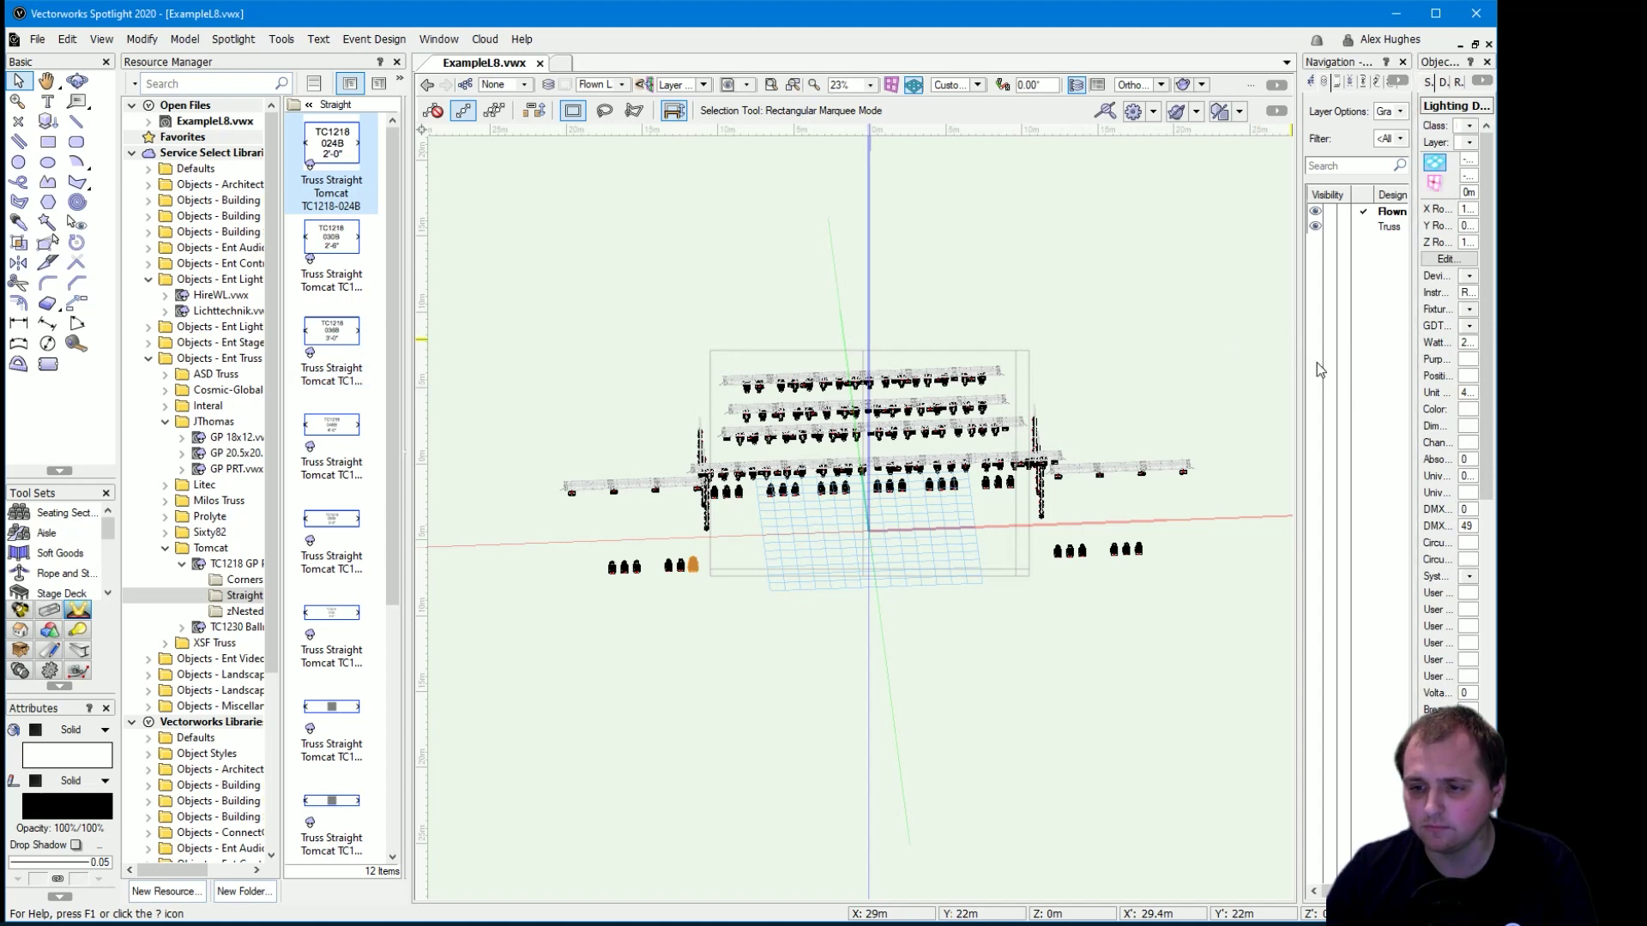
drag(1301, 362, 1144, 365)
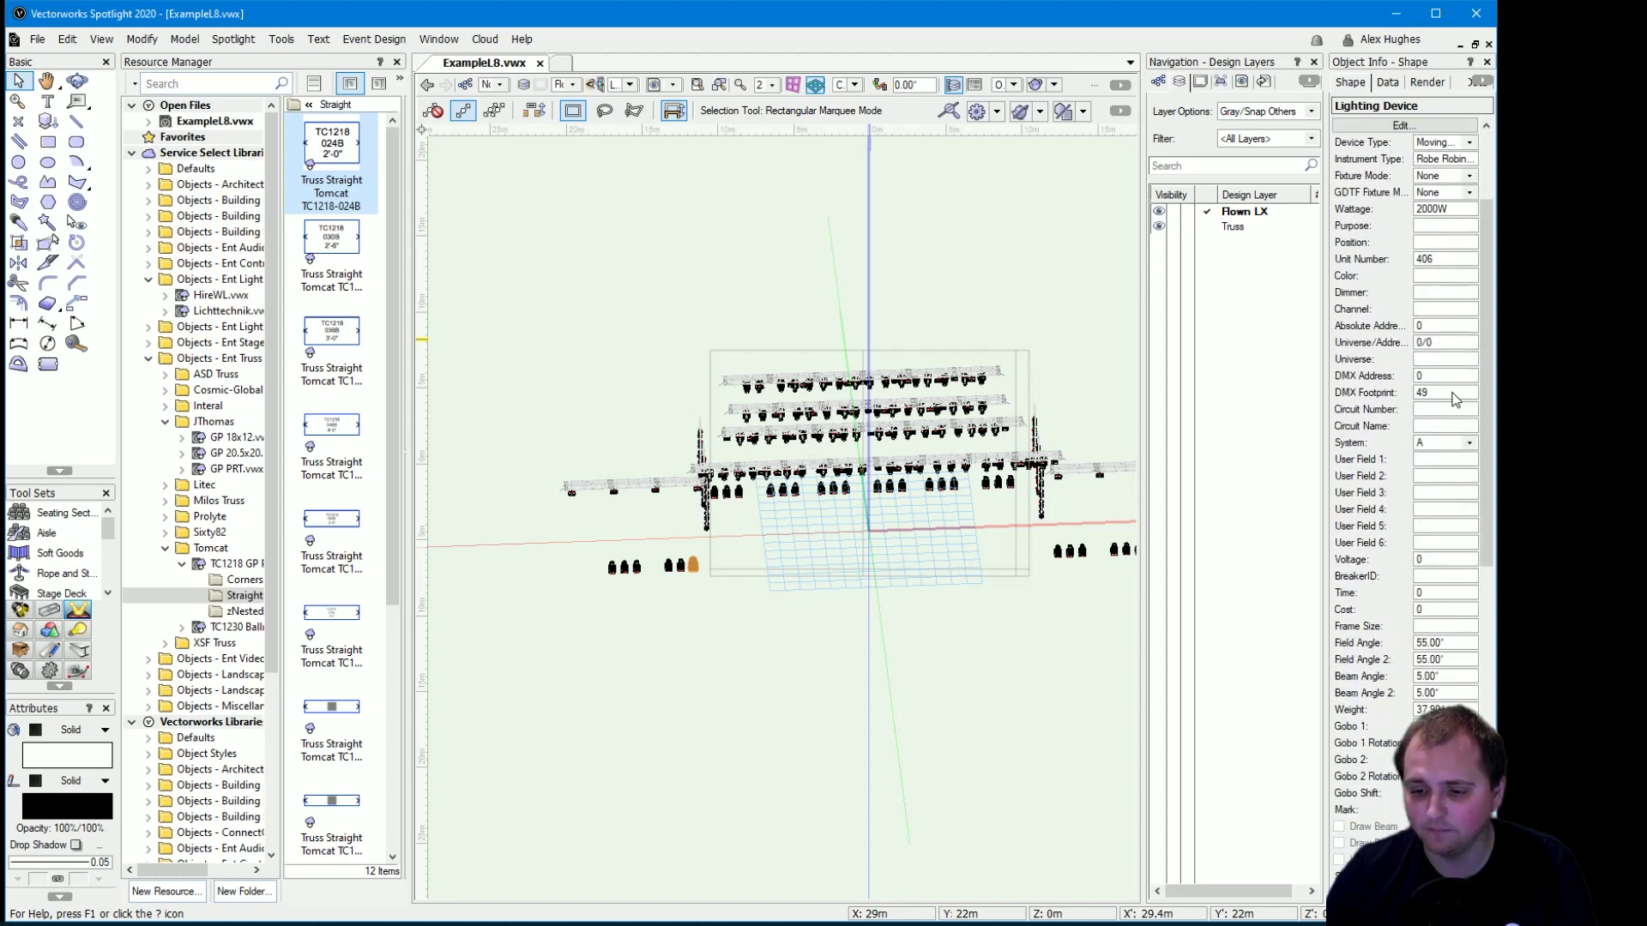
Run Spotlight > LC Export All and browse the save dialog to C:\L8_.
click(234, 39)
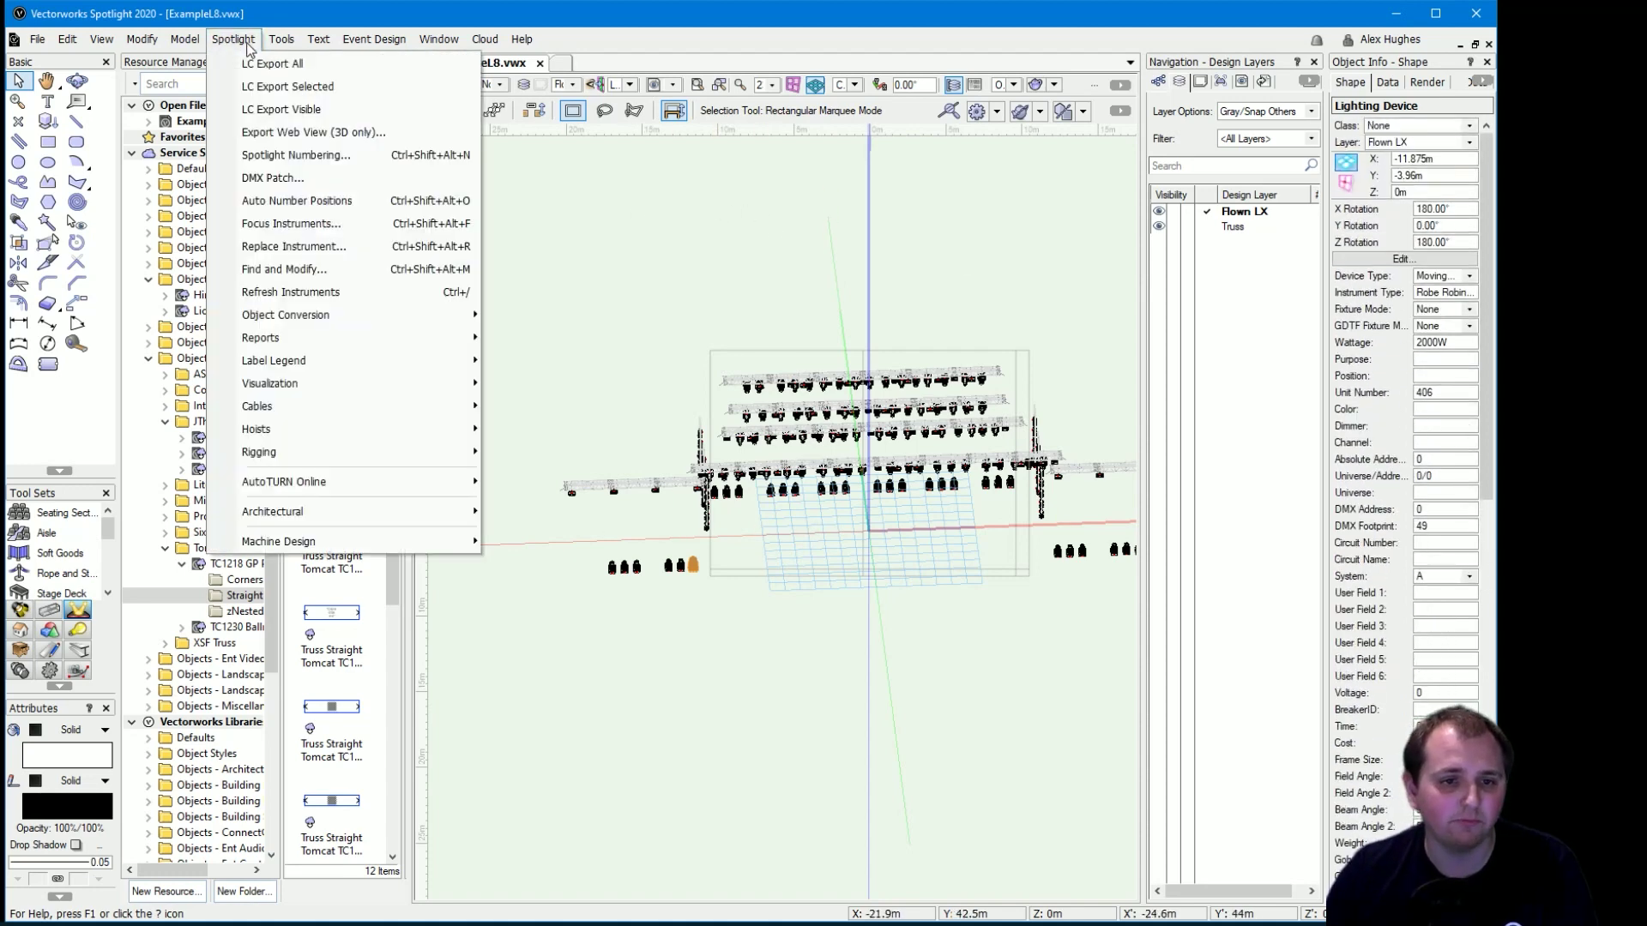
click(292, 69)
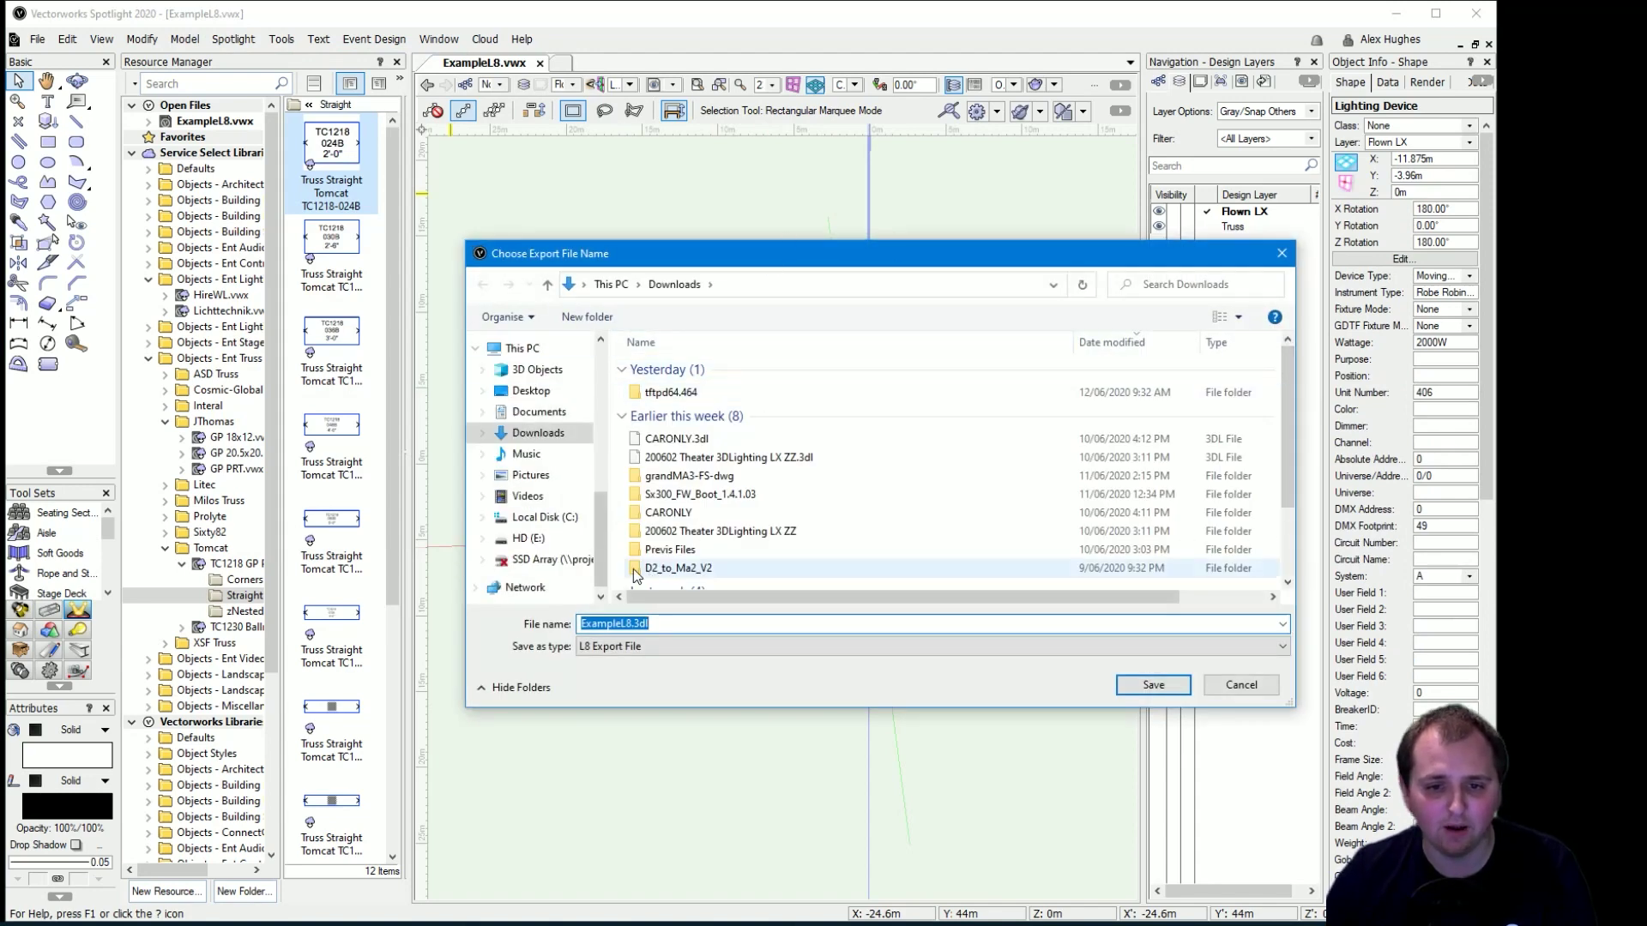
click(532, 521)
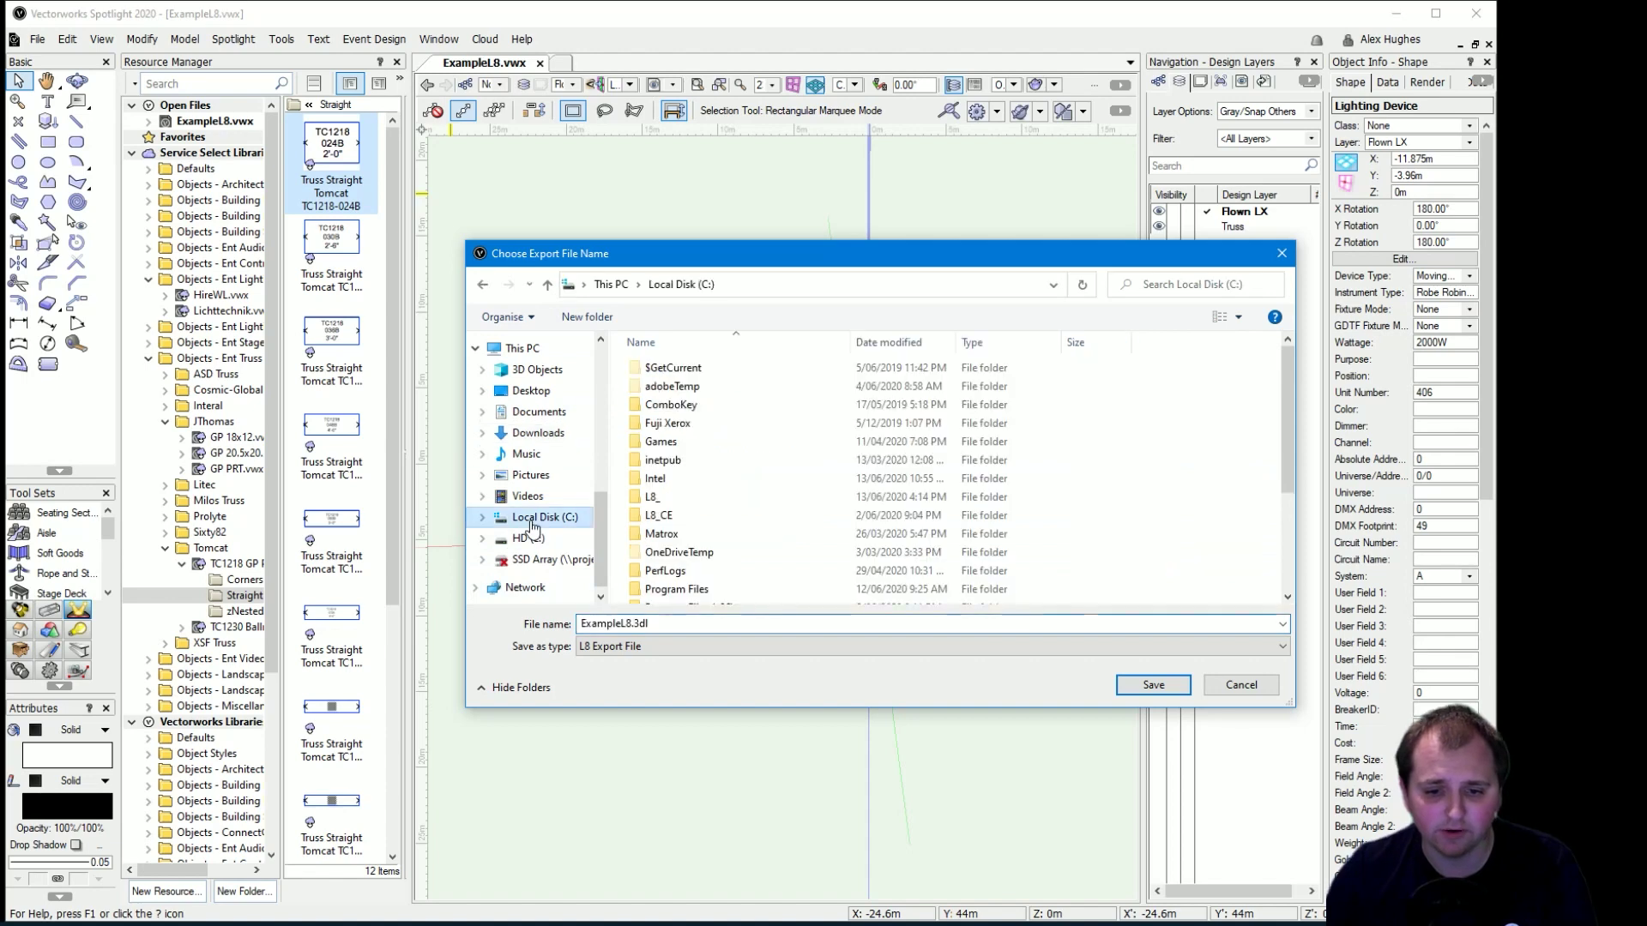
click(693, 501)
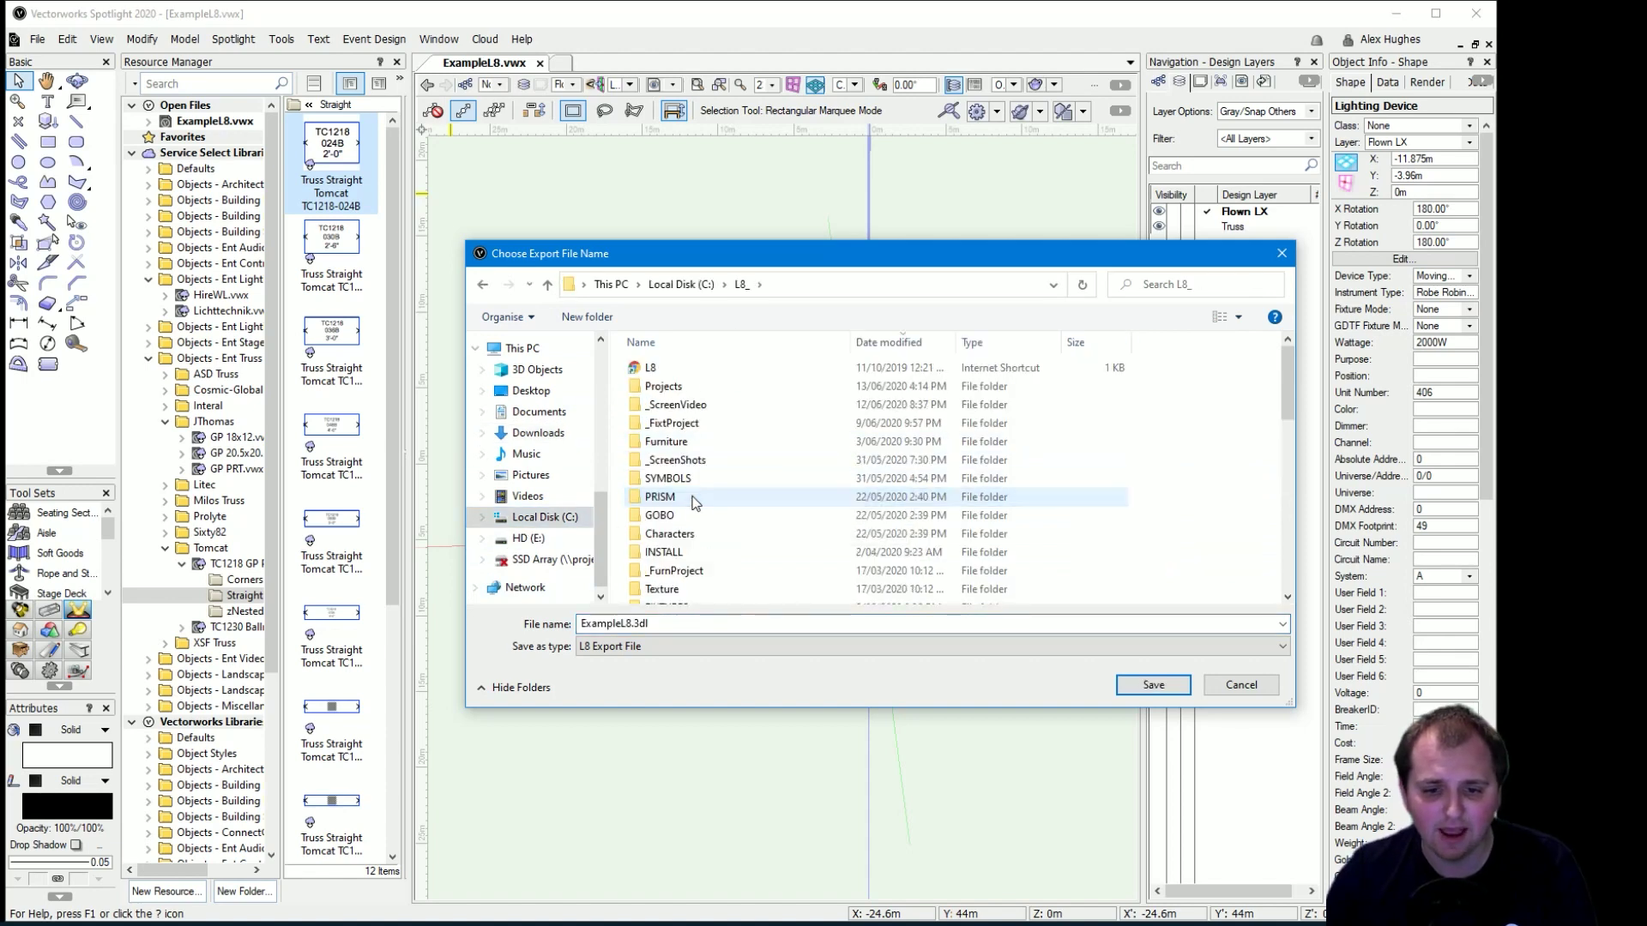
double_click(693, 501)
scroll(1226, 462, down, 3)
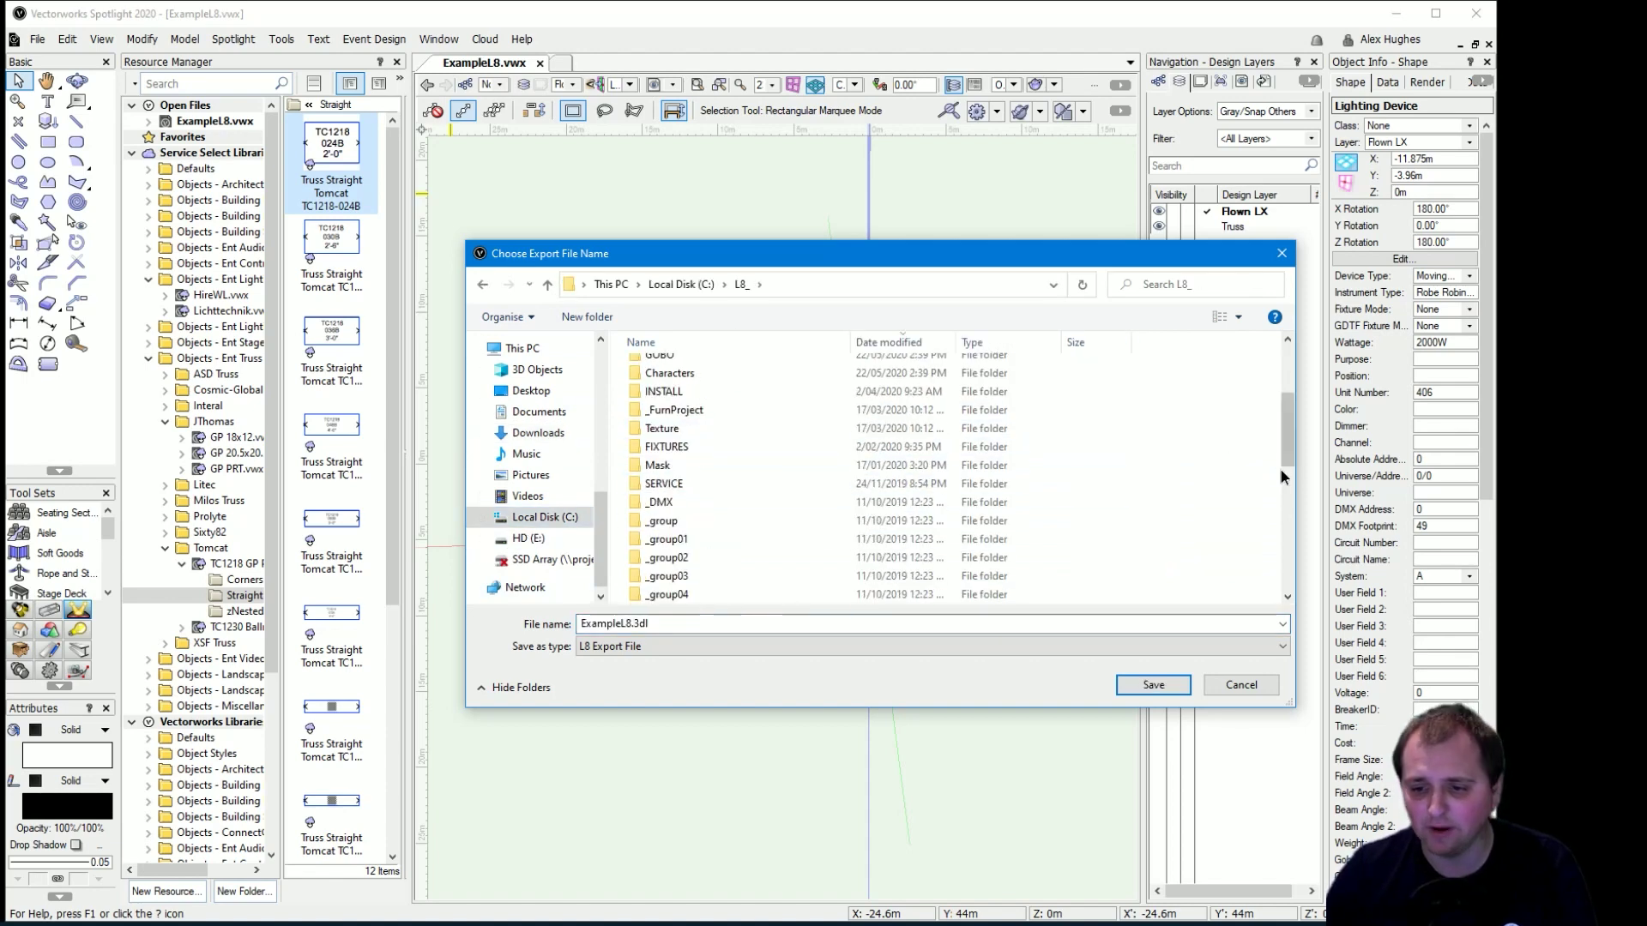
Create a new folder named Database_L8Demo inside L8_.
right_click(1182, 480)
mouse_move(1286, 683)
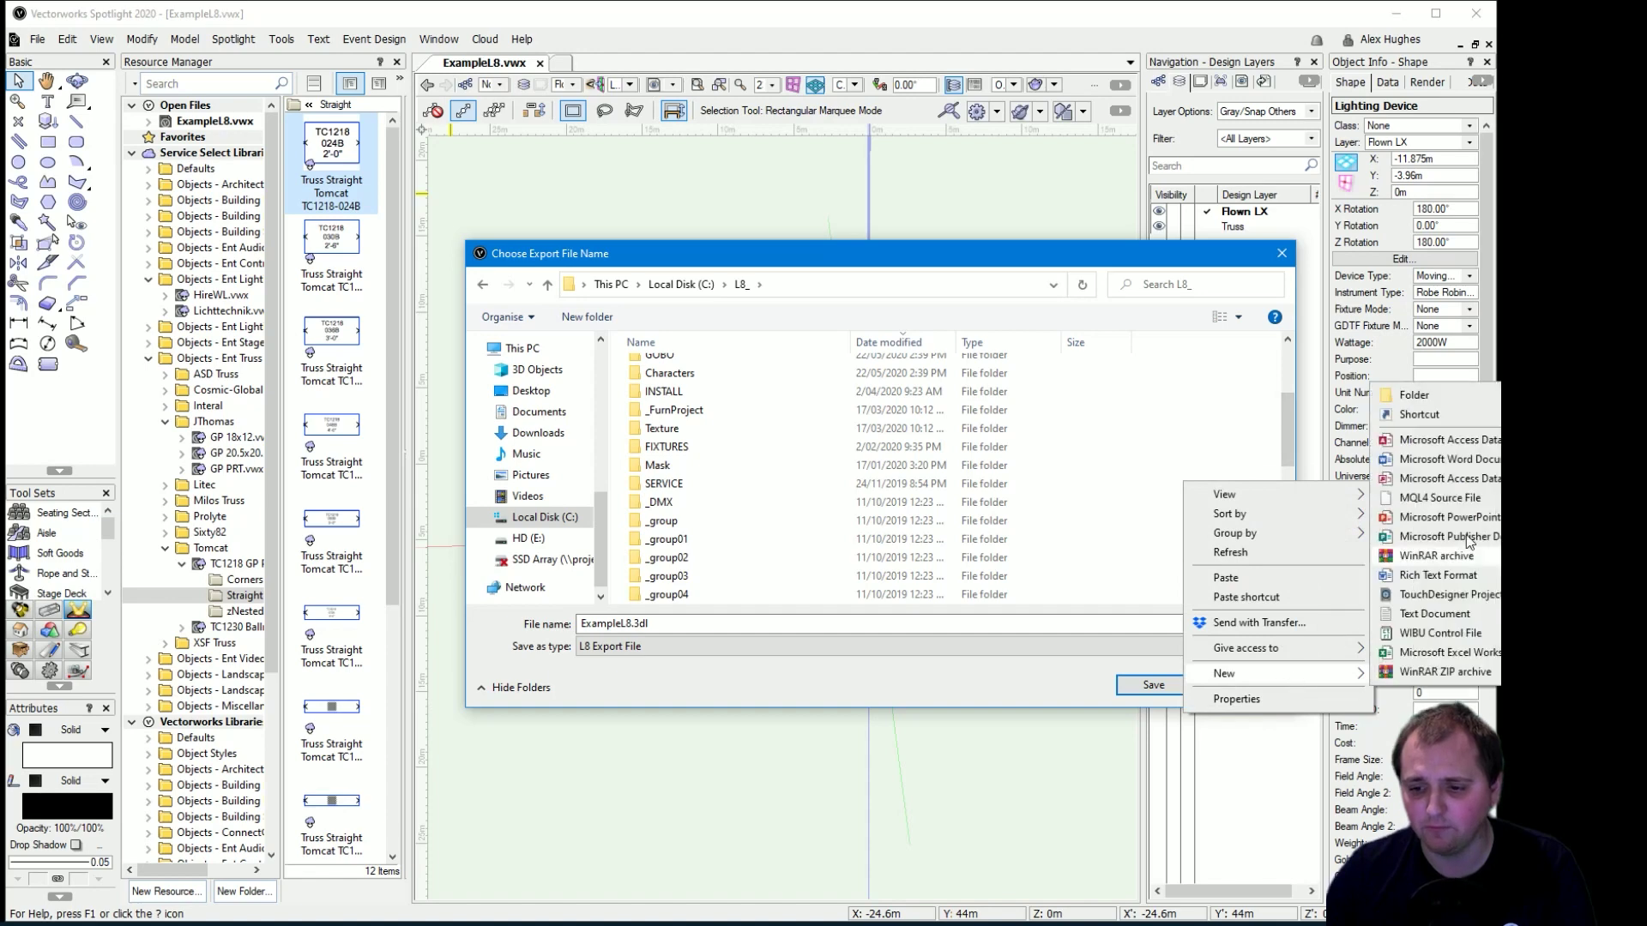
click(1413, 398)
text(Database+)
key(BackSpace)
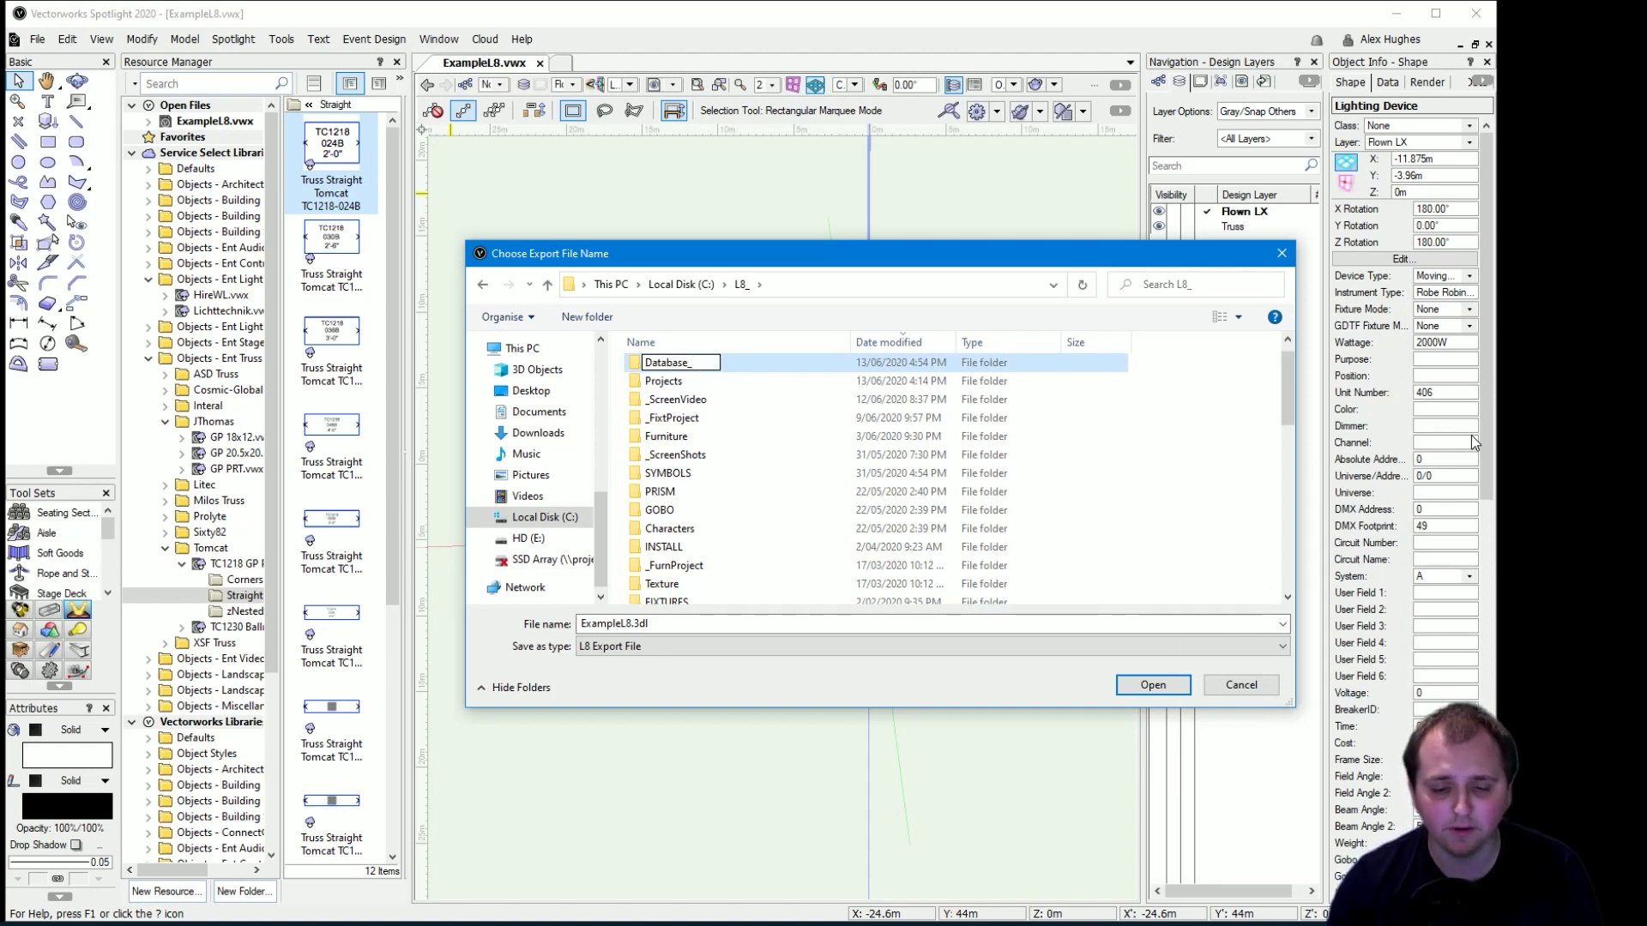
text(_L8Demo)
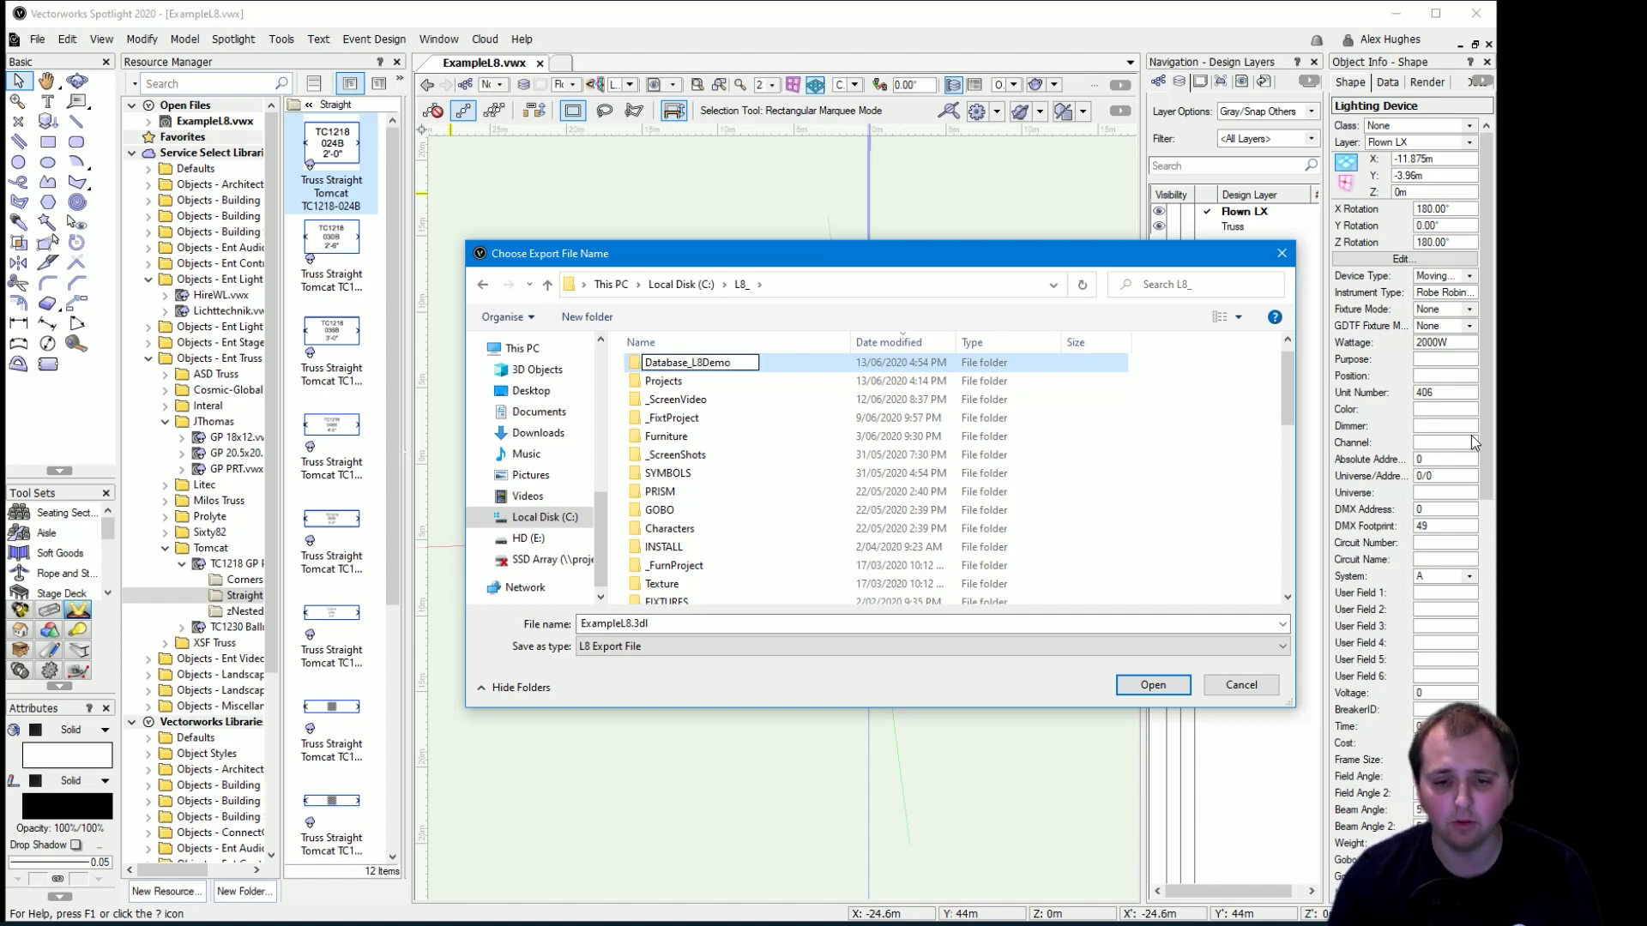
key(Return)
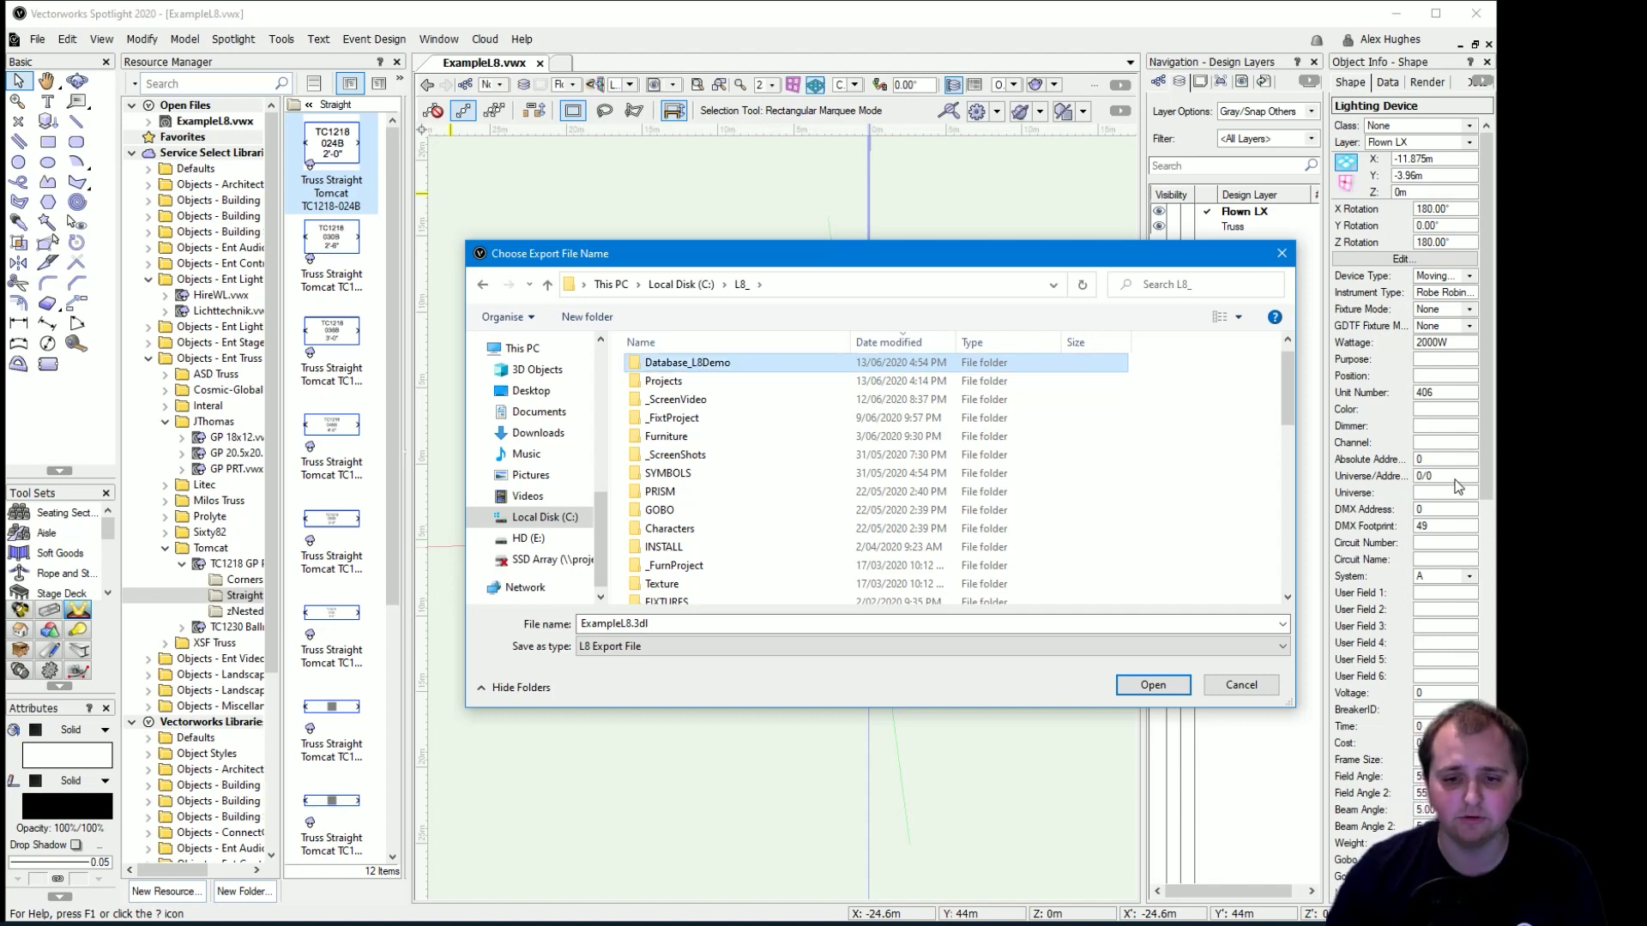
Inside Database_L8Demo, create a folder named Addons and open it.
double_click(797, 361)
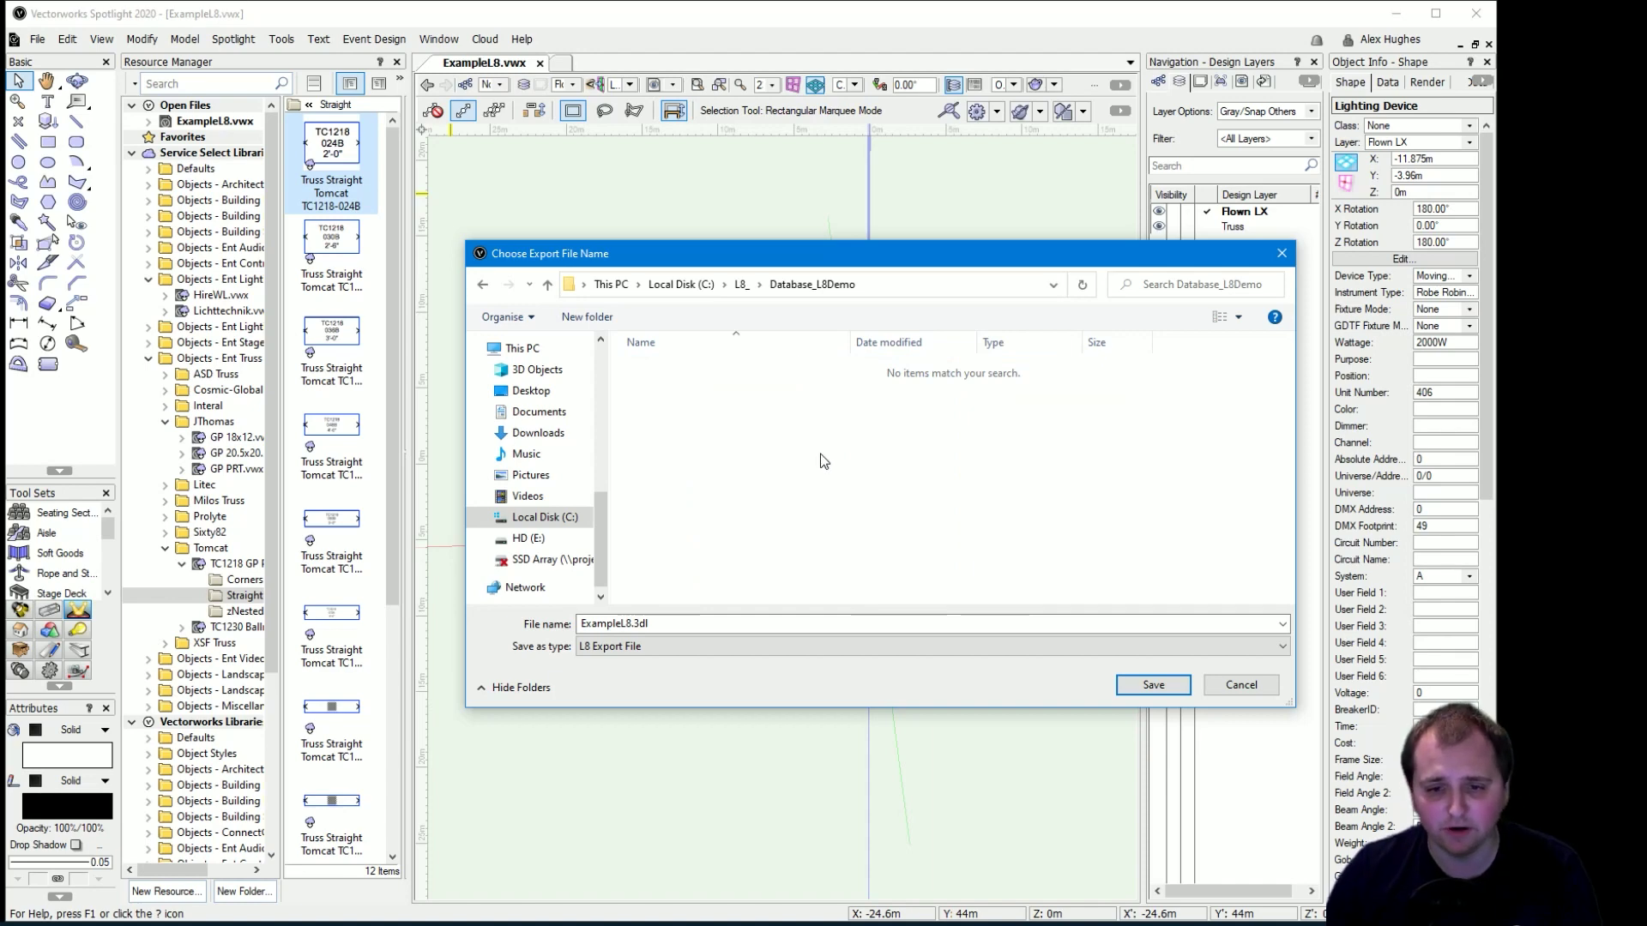
right_click(822, 459)
mouse_move(899, 672)
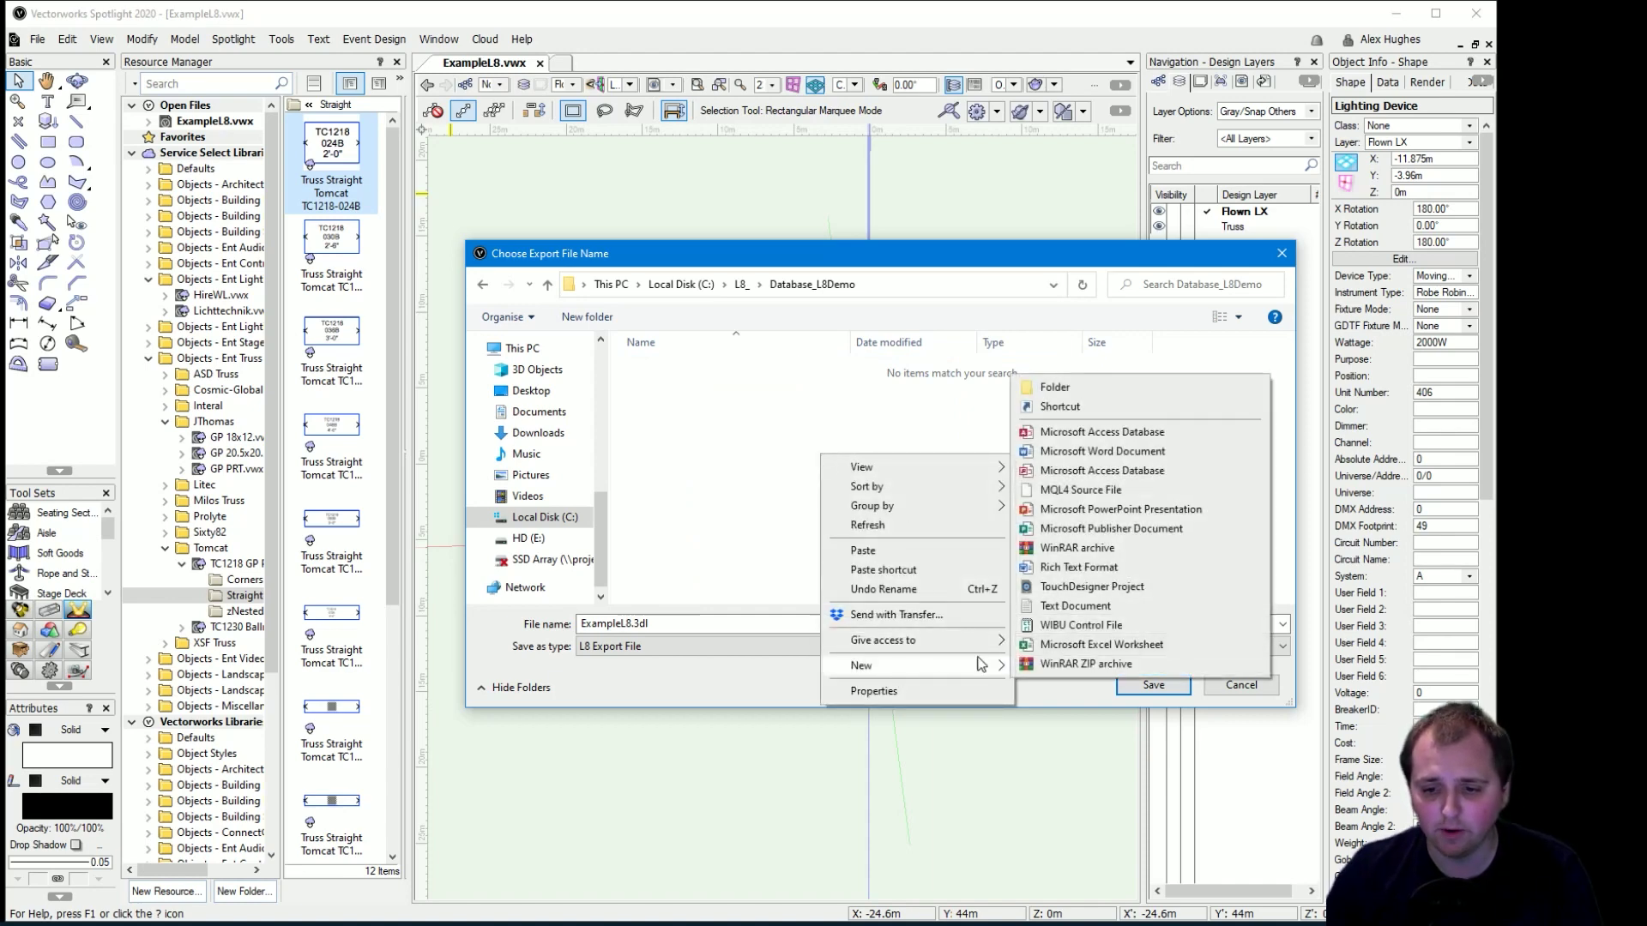
click(1126, 389)
text(Addons)
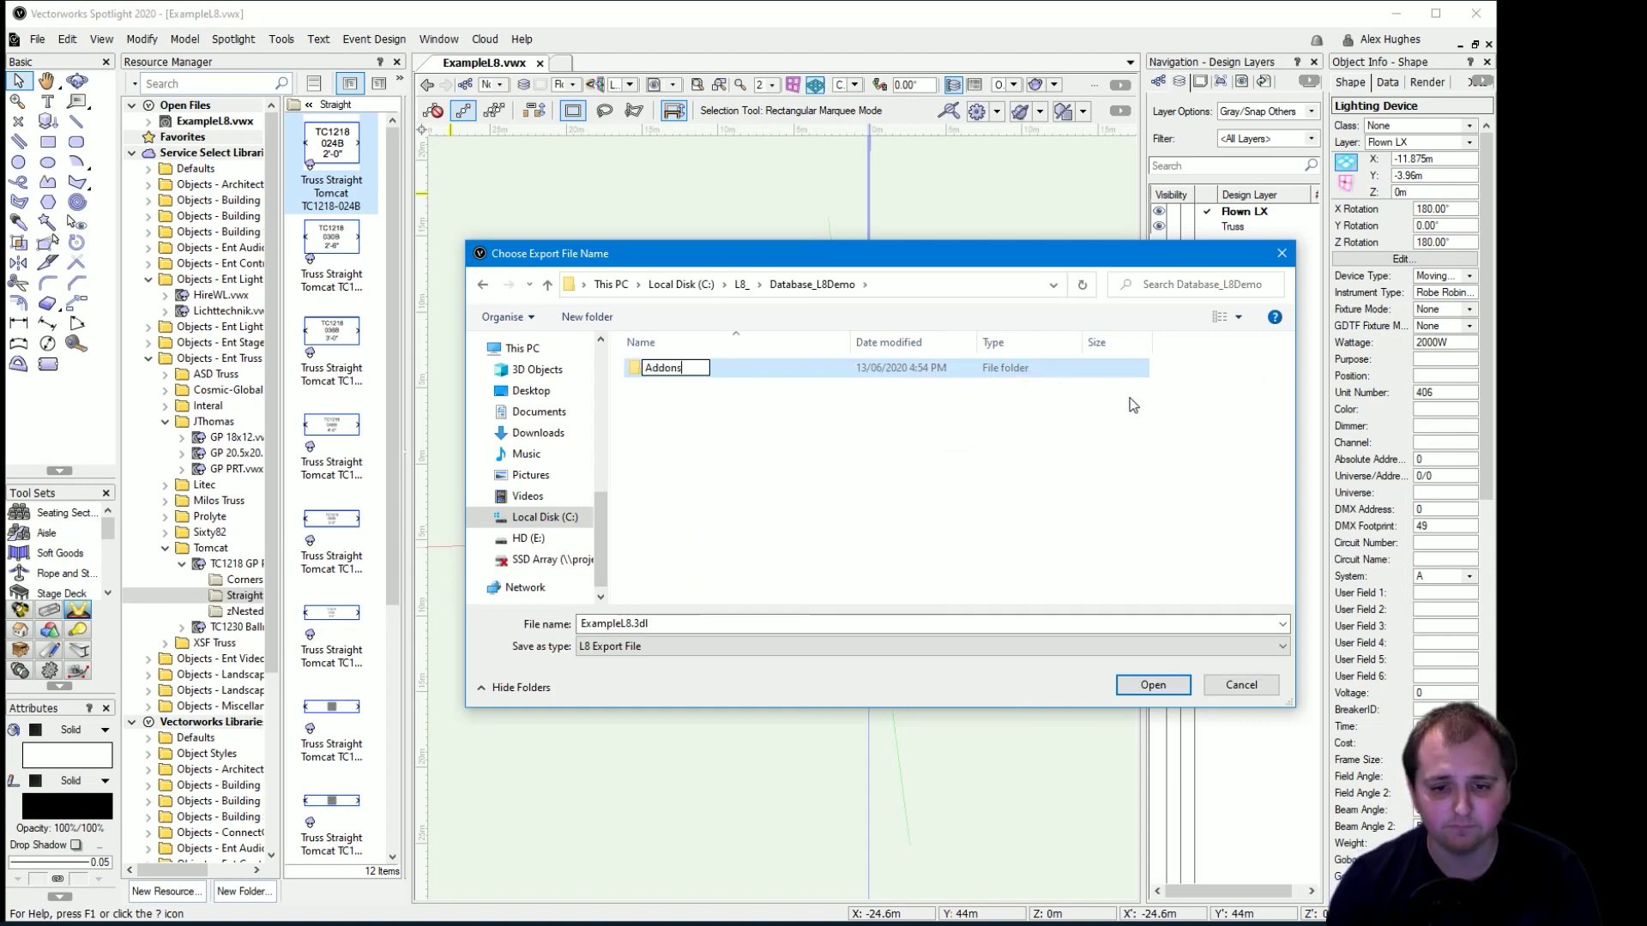
key(Return)
double_click(695, 369)
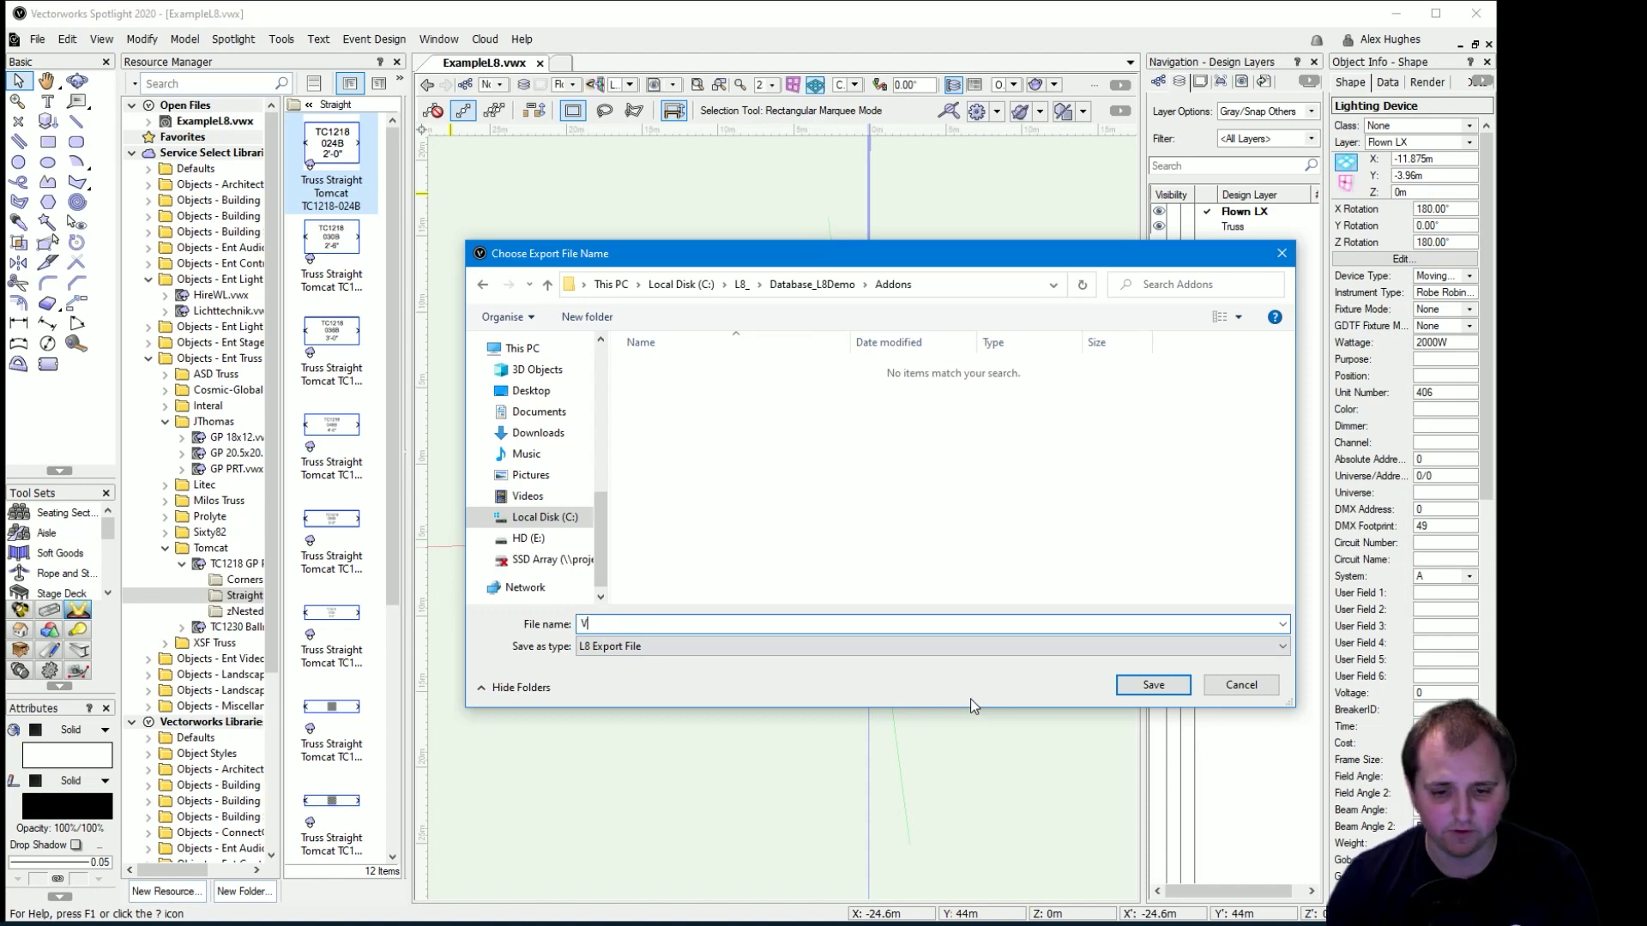
Change the export file name from ExampleL8 to Version1STG.3dl.
key(Home)
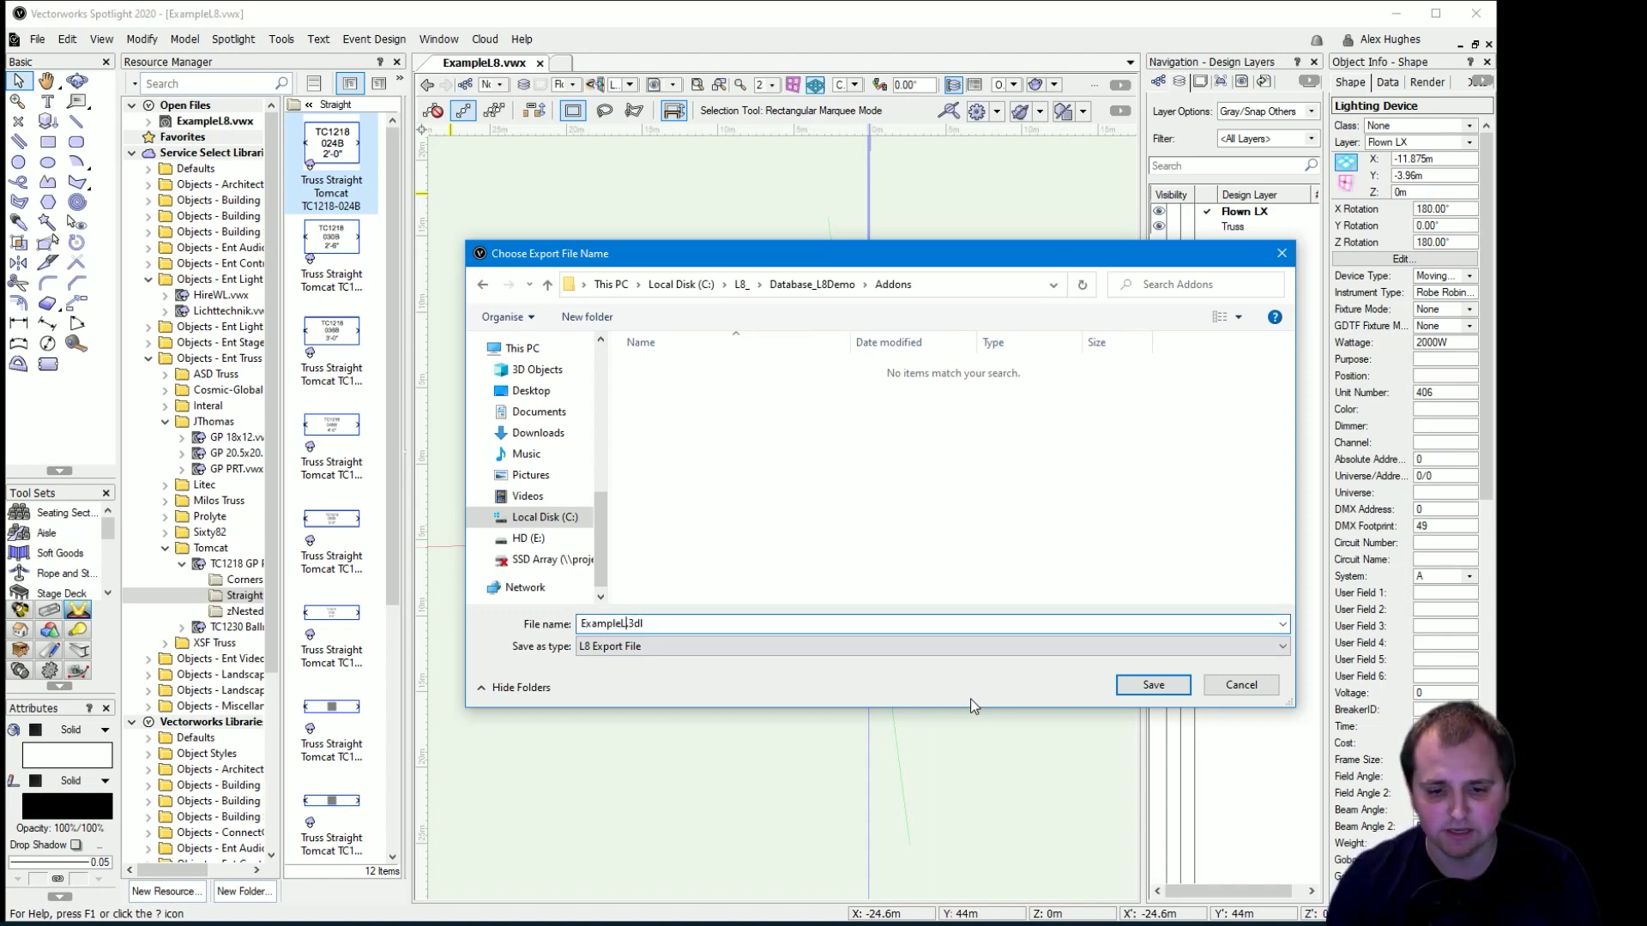
key(BackSpace)
key(BackSpace)
key(BackSpace)
key(BackSpace)
key(BackSpace)
key(BackSpace)
key(BackSpace)
key(BackSpace)
key(BackSpace)
key(BackSpace)
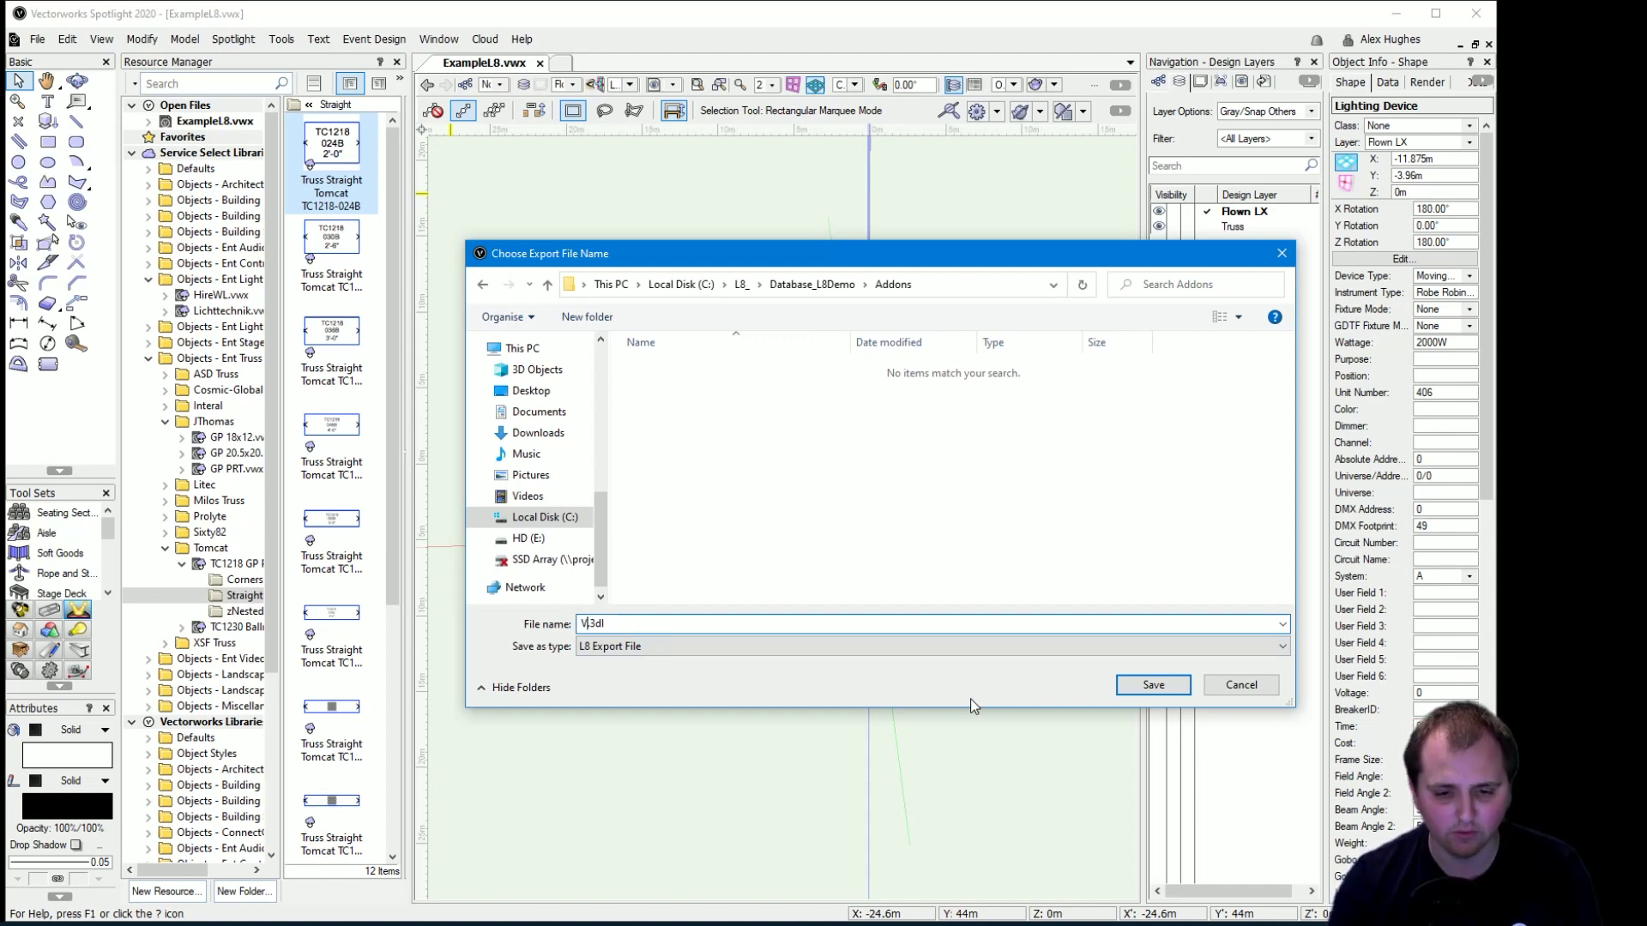
text(Version1STG)
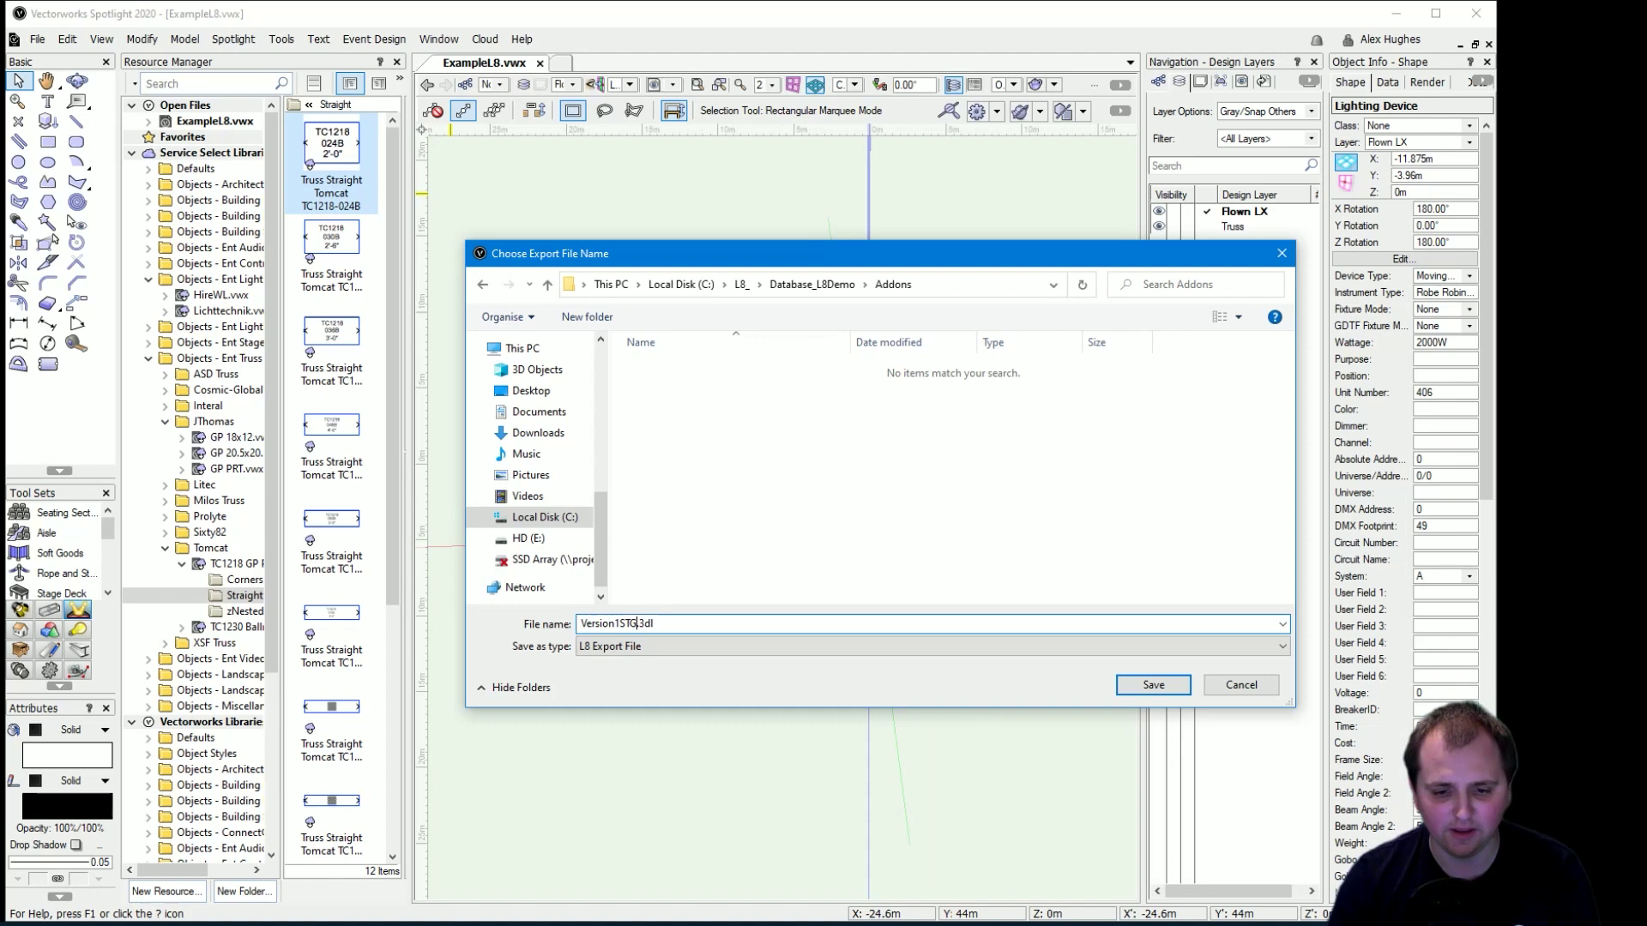
Save the export as Version1STG.3dl with Unit Number as fixture ID, then switch to L8.
click(1154, 685)
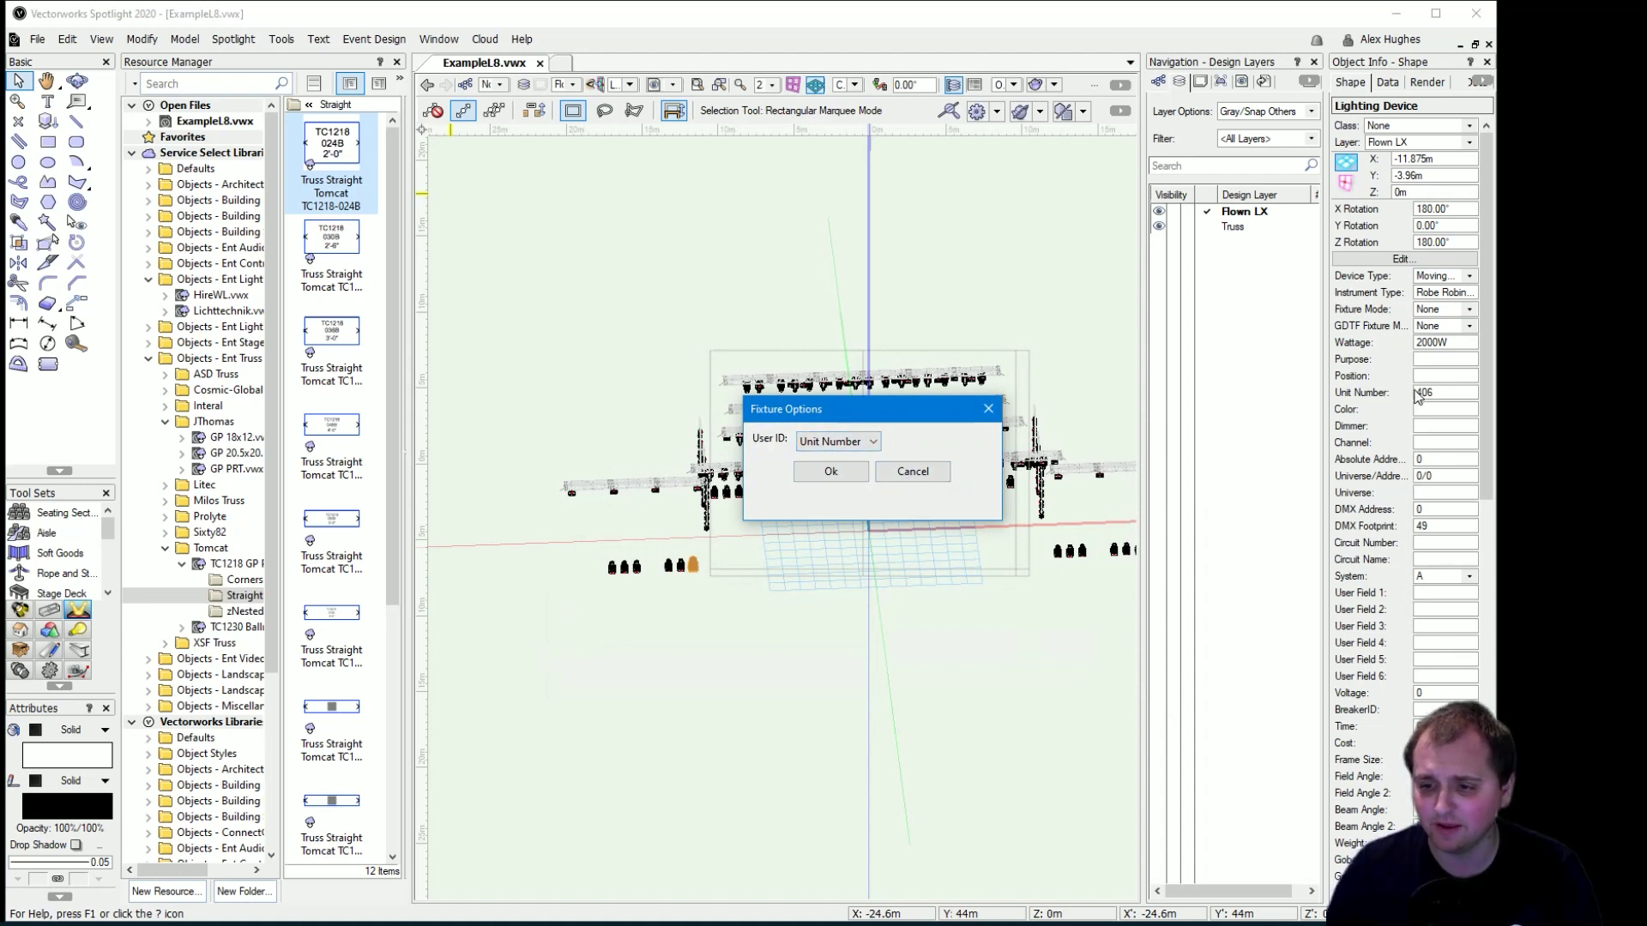
click(818, 472)
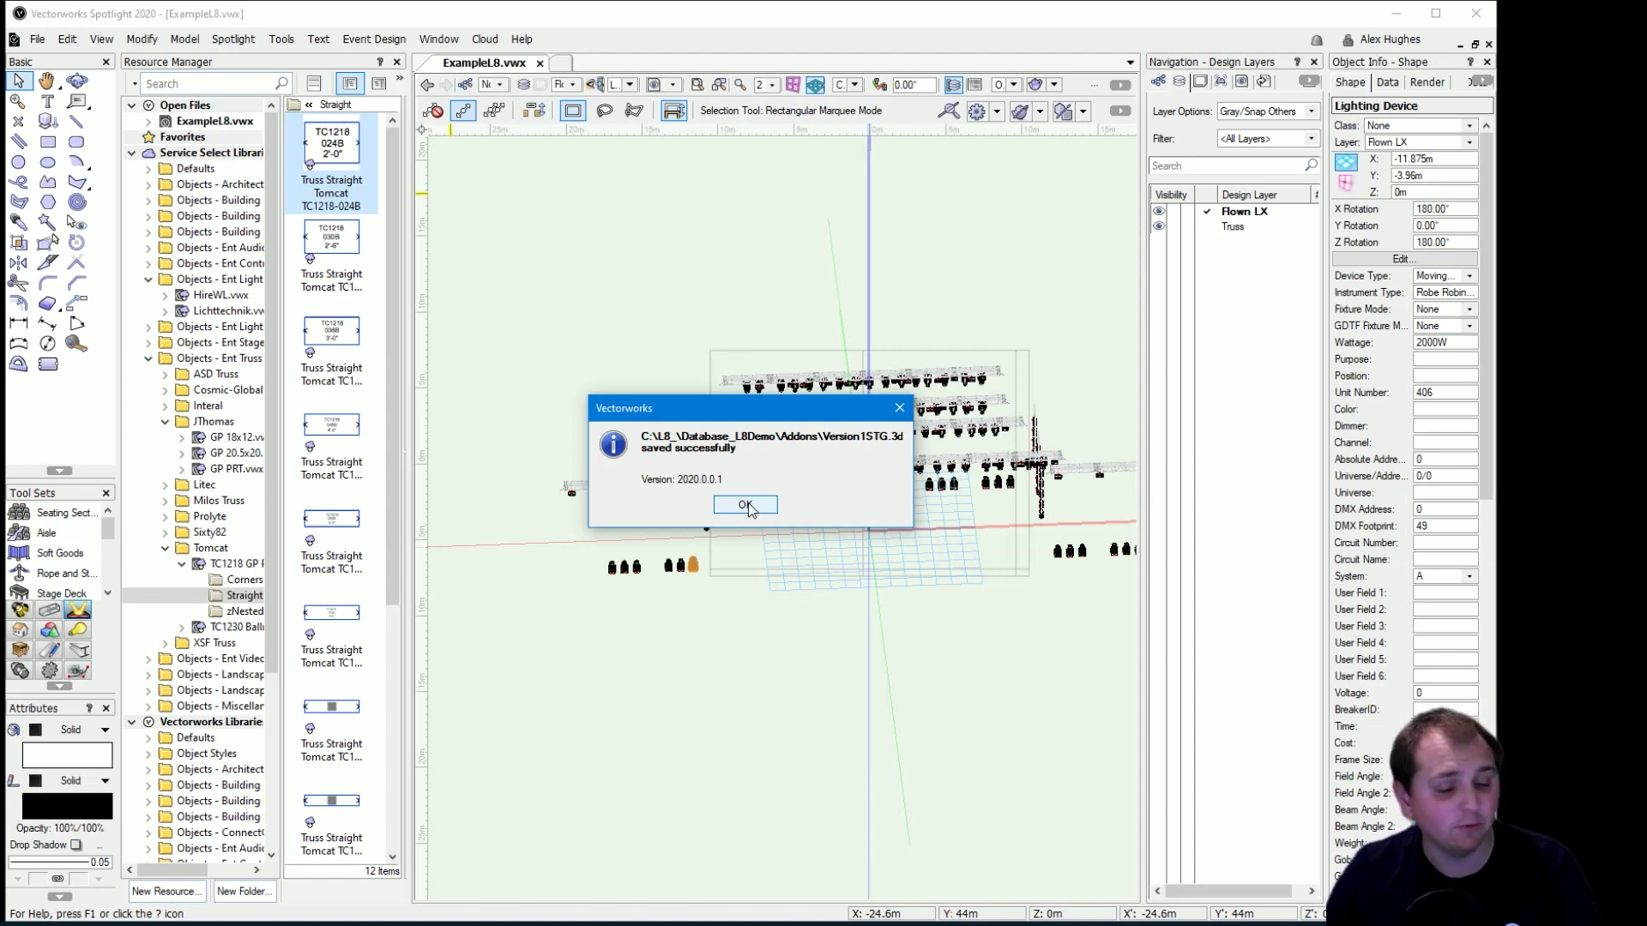
click(745, 505)
key(alt+Tab)
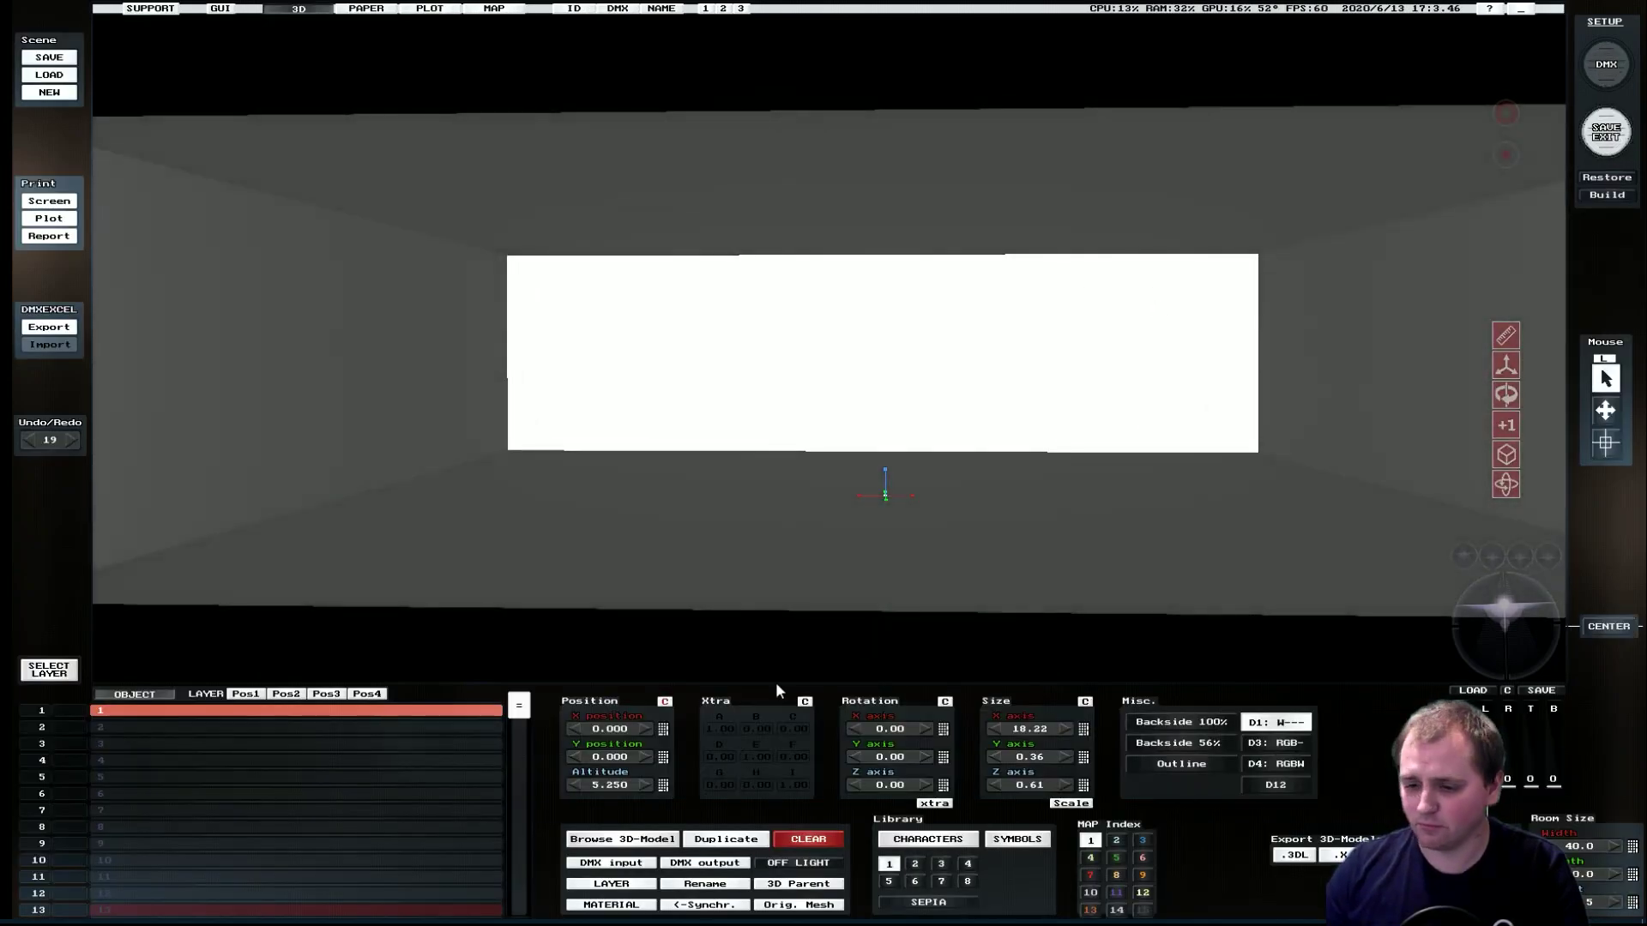
Open the Windows file dialog for browsing 3D models.
click(600, 839)
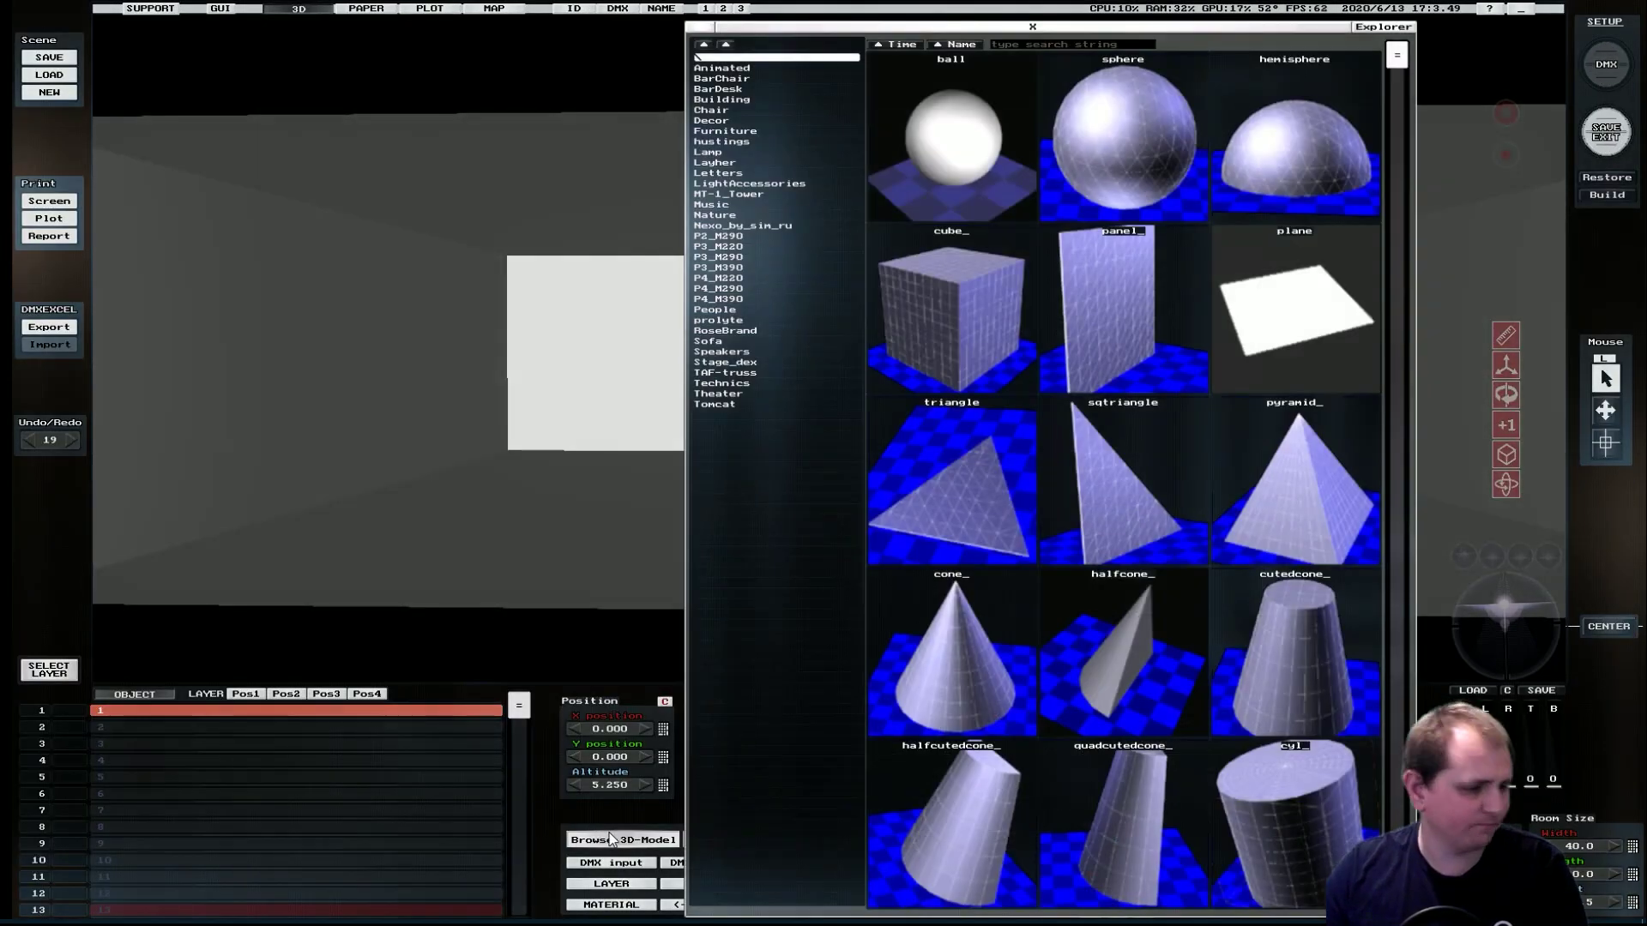
click(1372, 28)
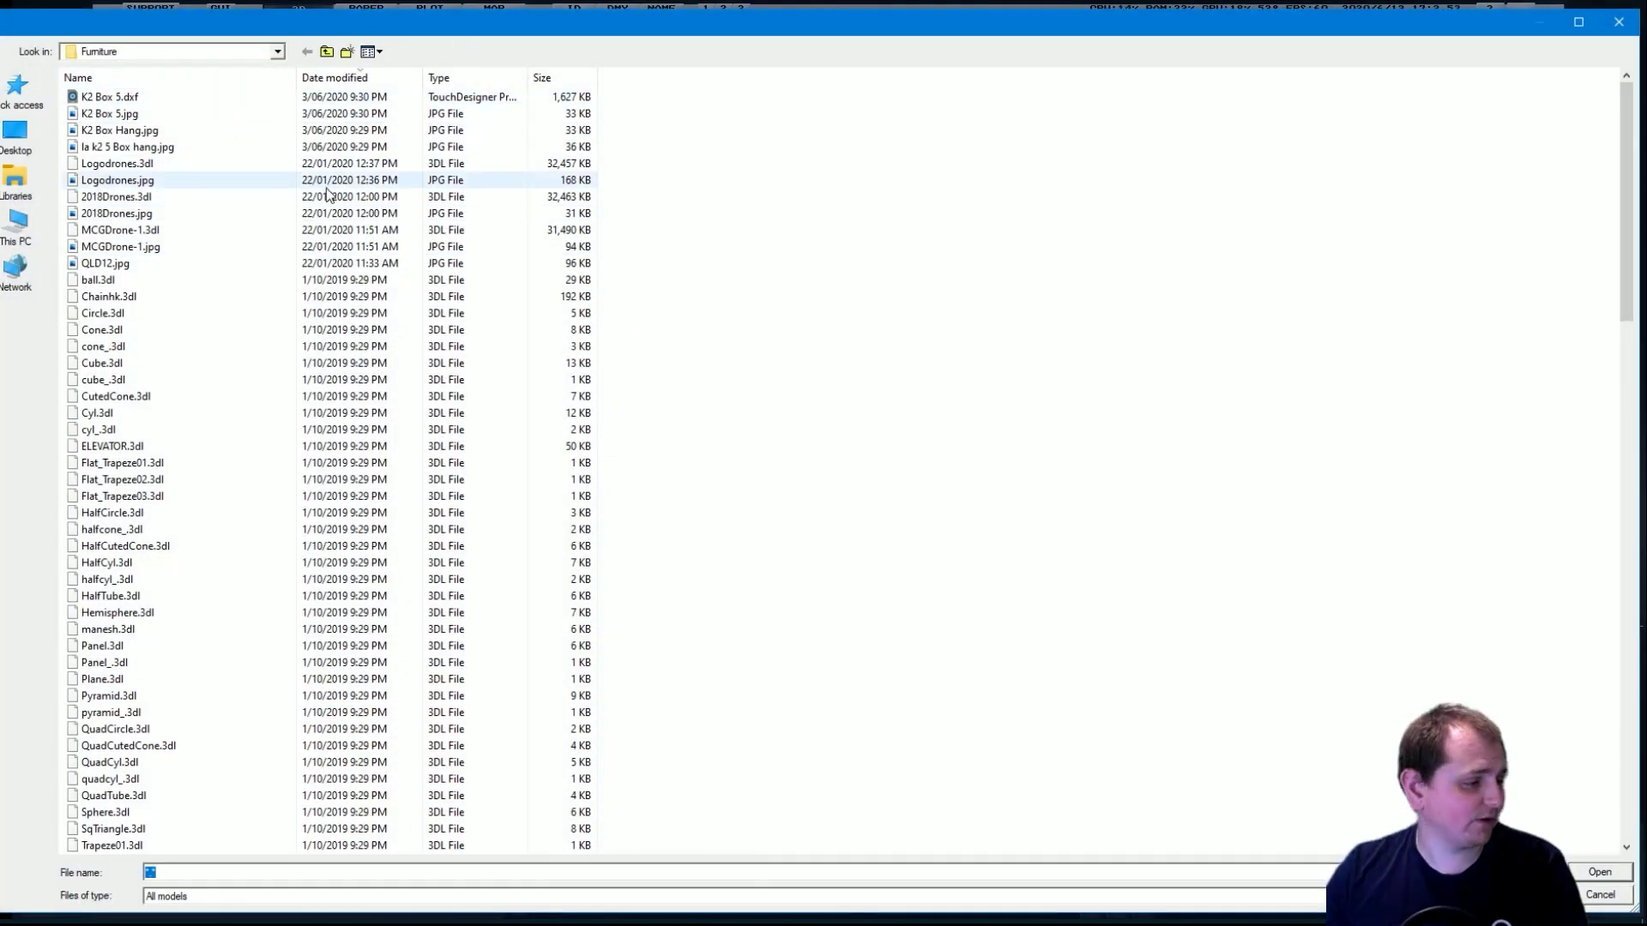
Navigate to Database_L8Demo\Addons and load the Version1STG.3dl stage model.
click(329, 55)
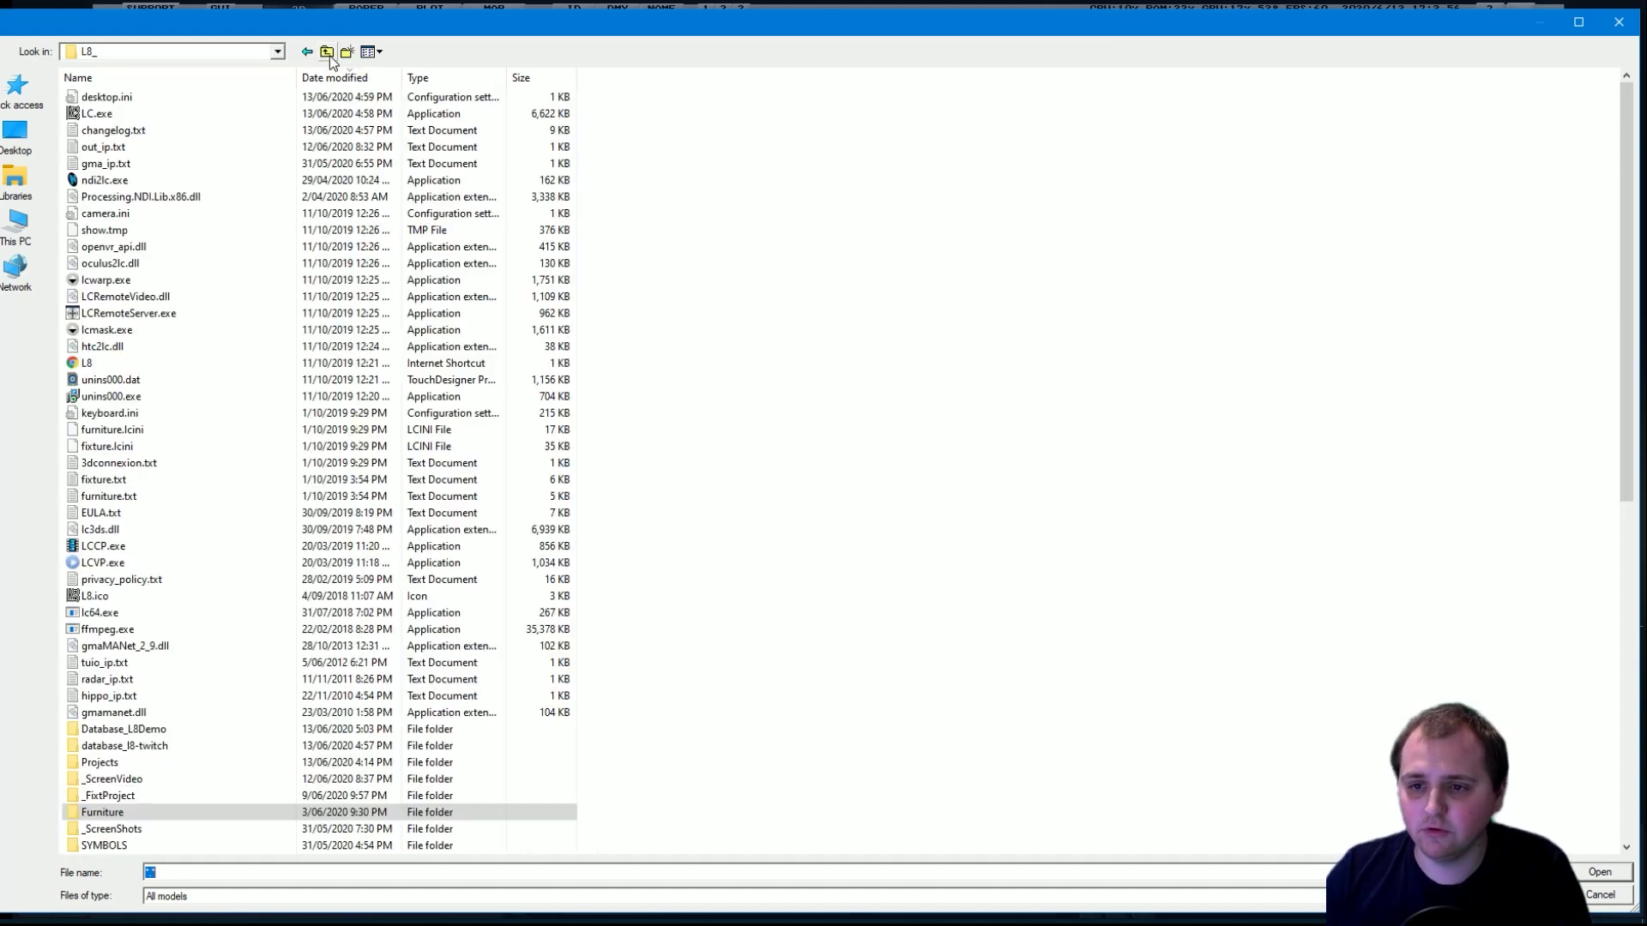
double_click(189, 731)
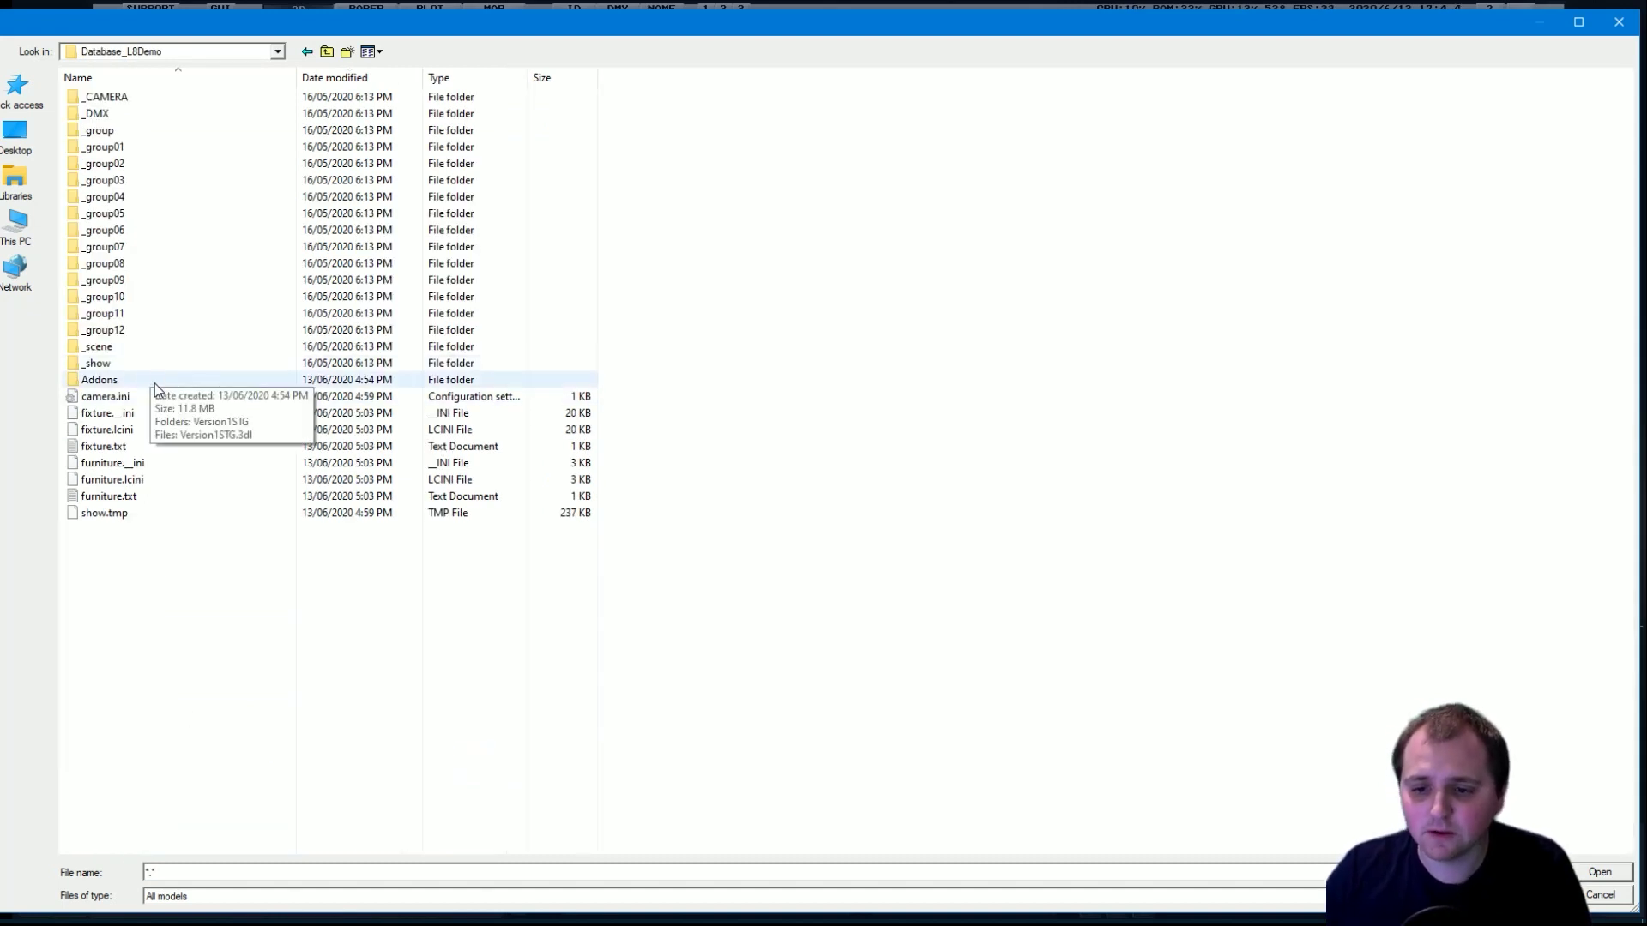
double_click(155, 383)
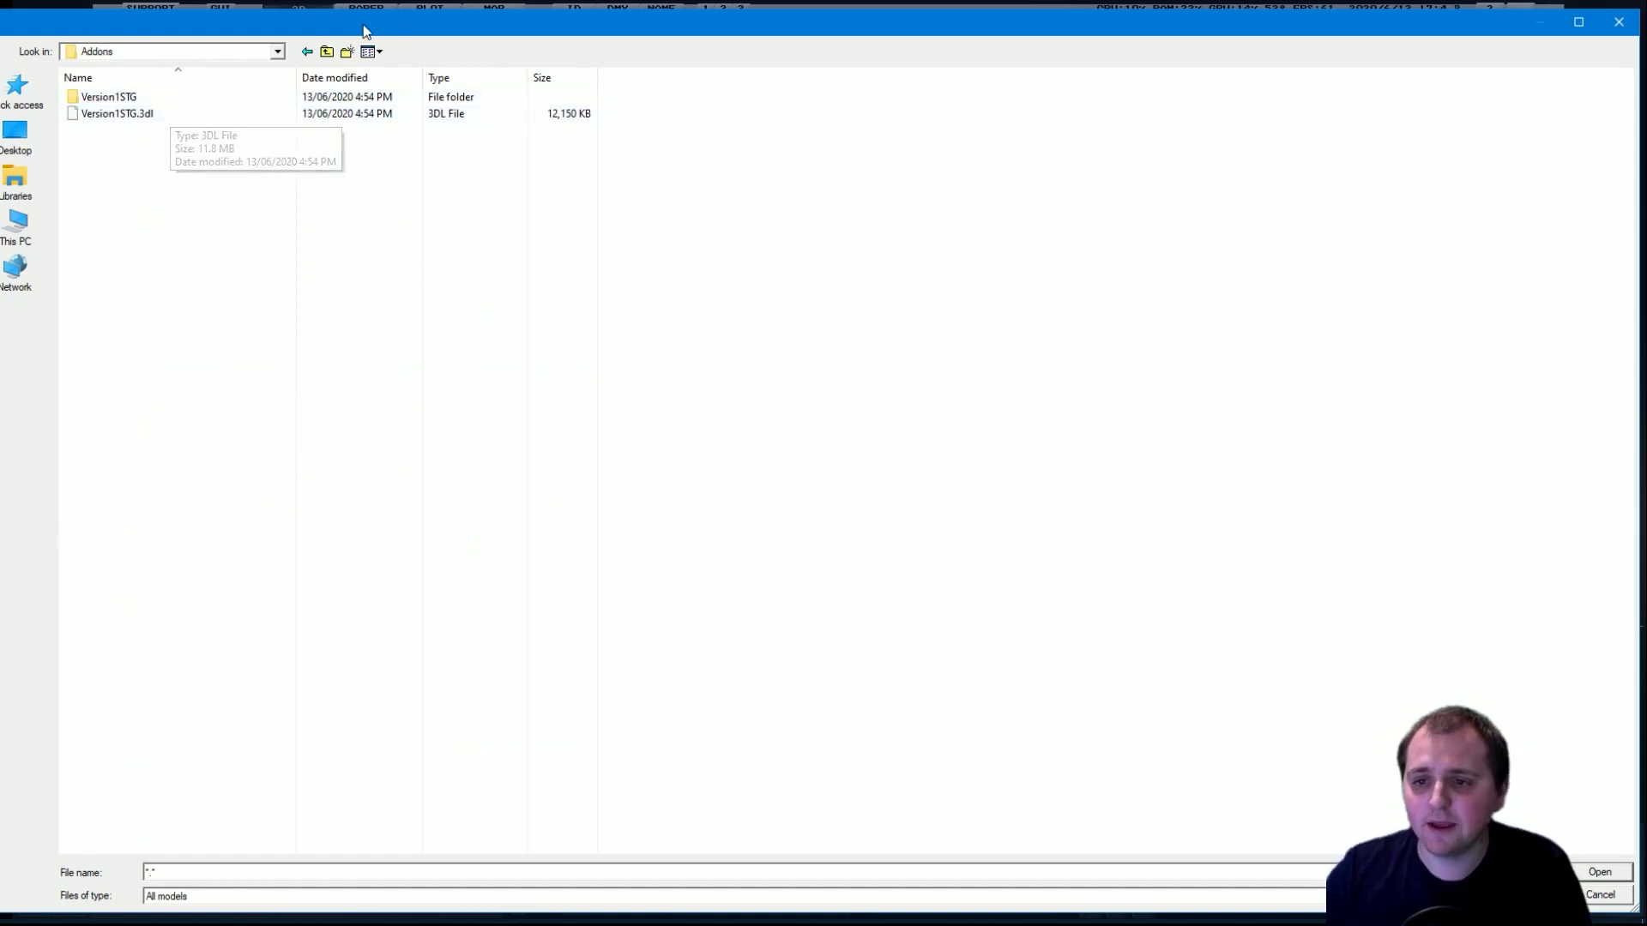
click(328, 52)
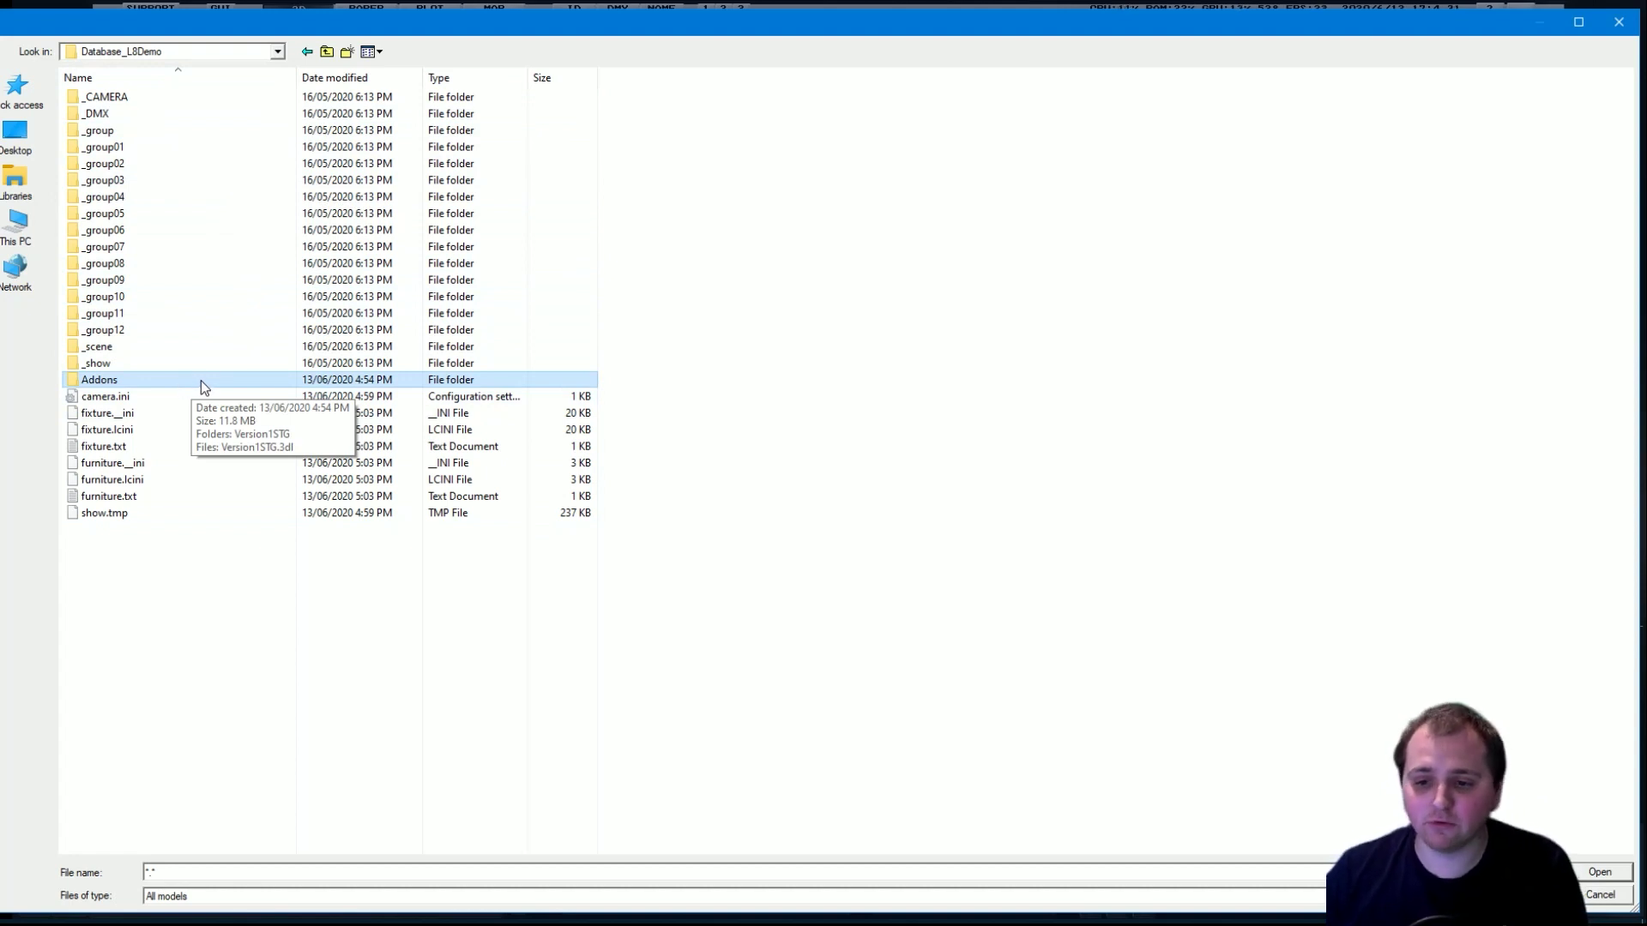
click(329, 56)
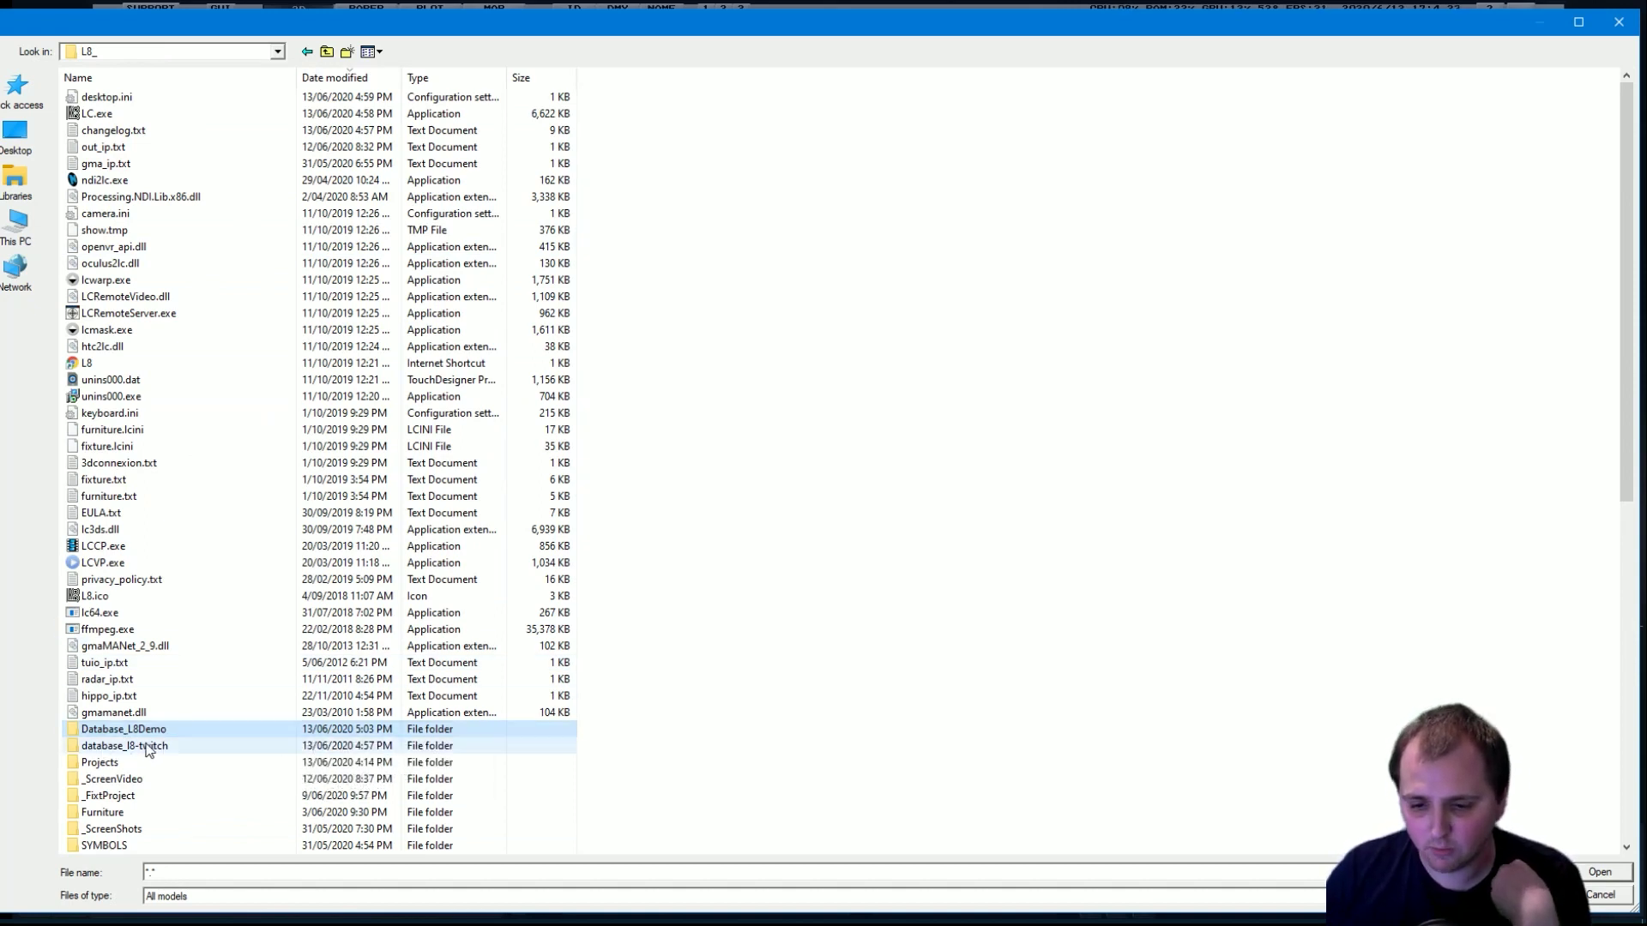
double_click(142, 736)
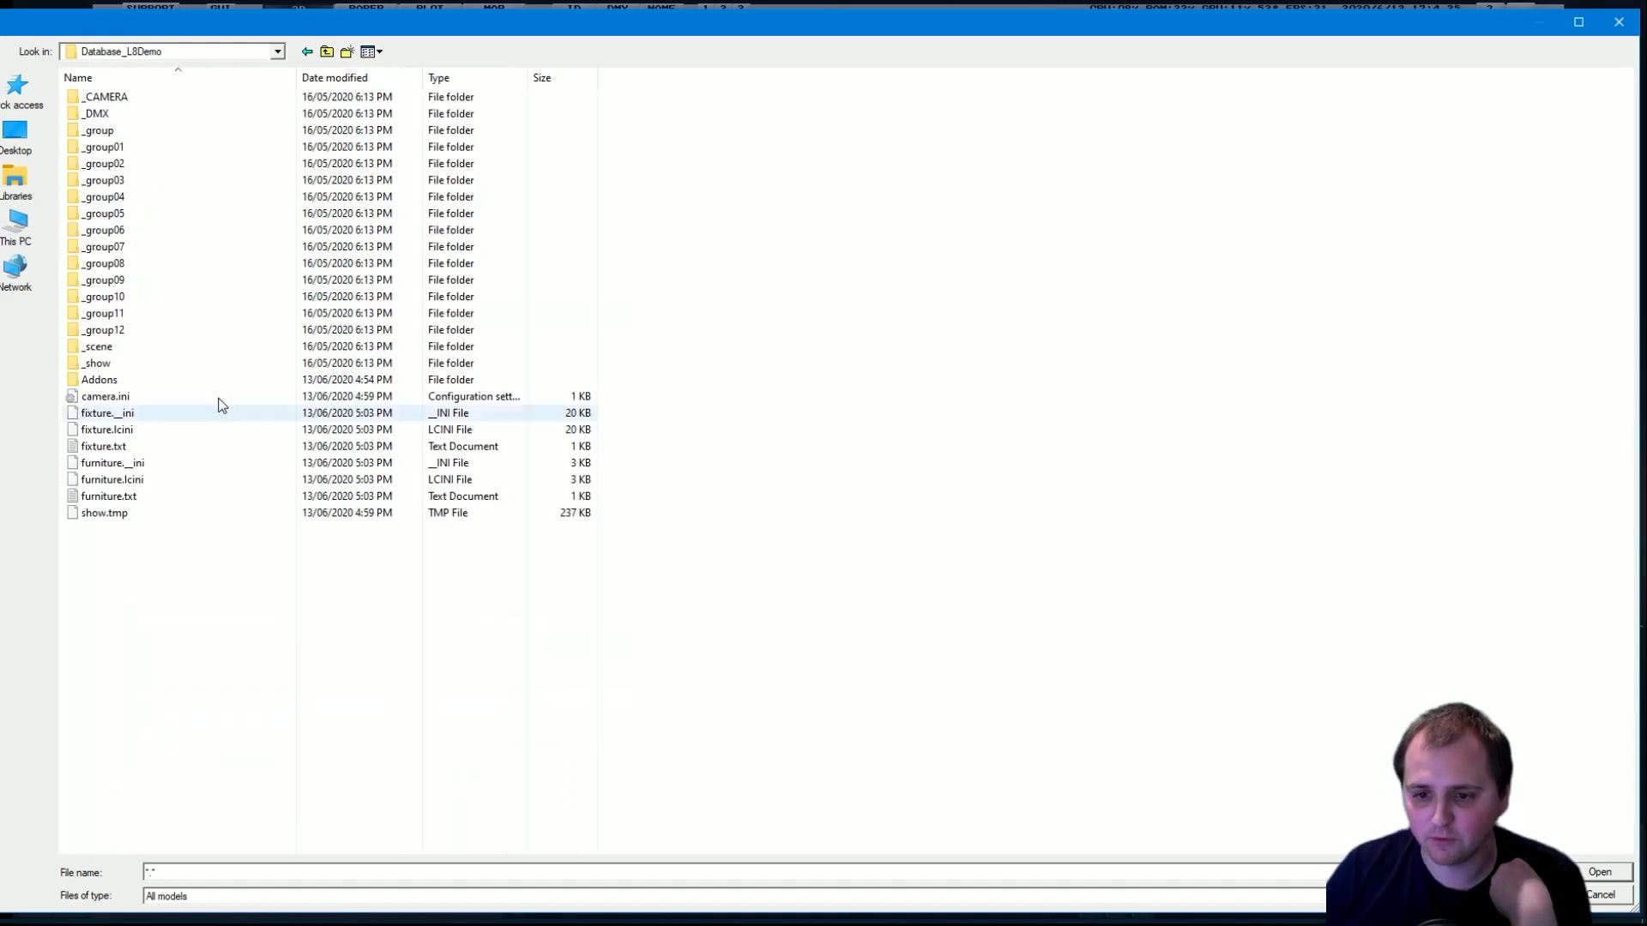
double_click(185, 382)
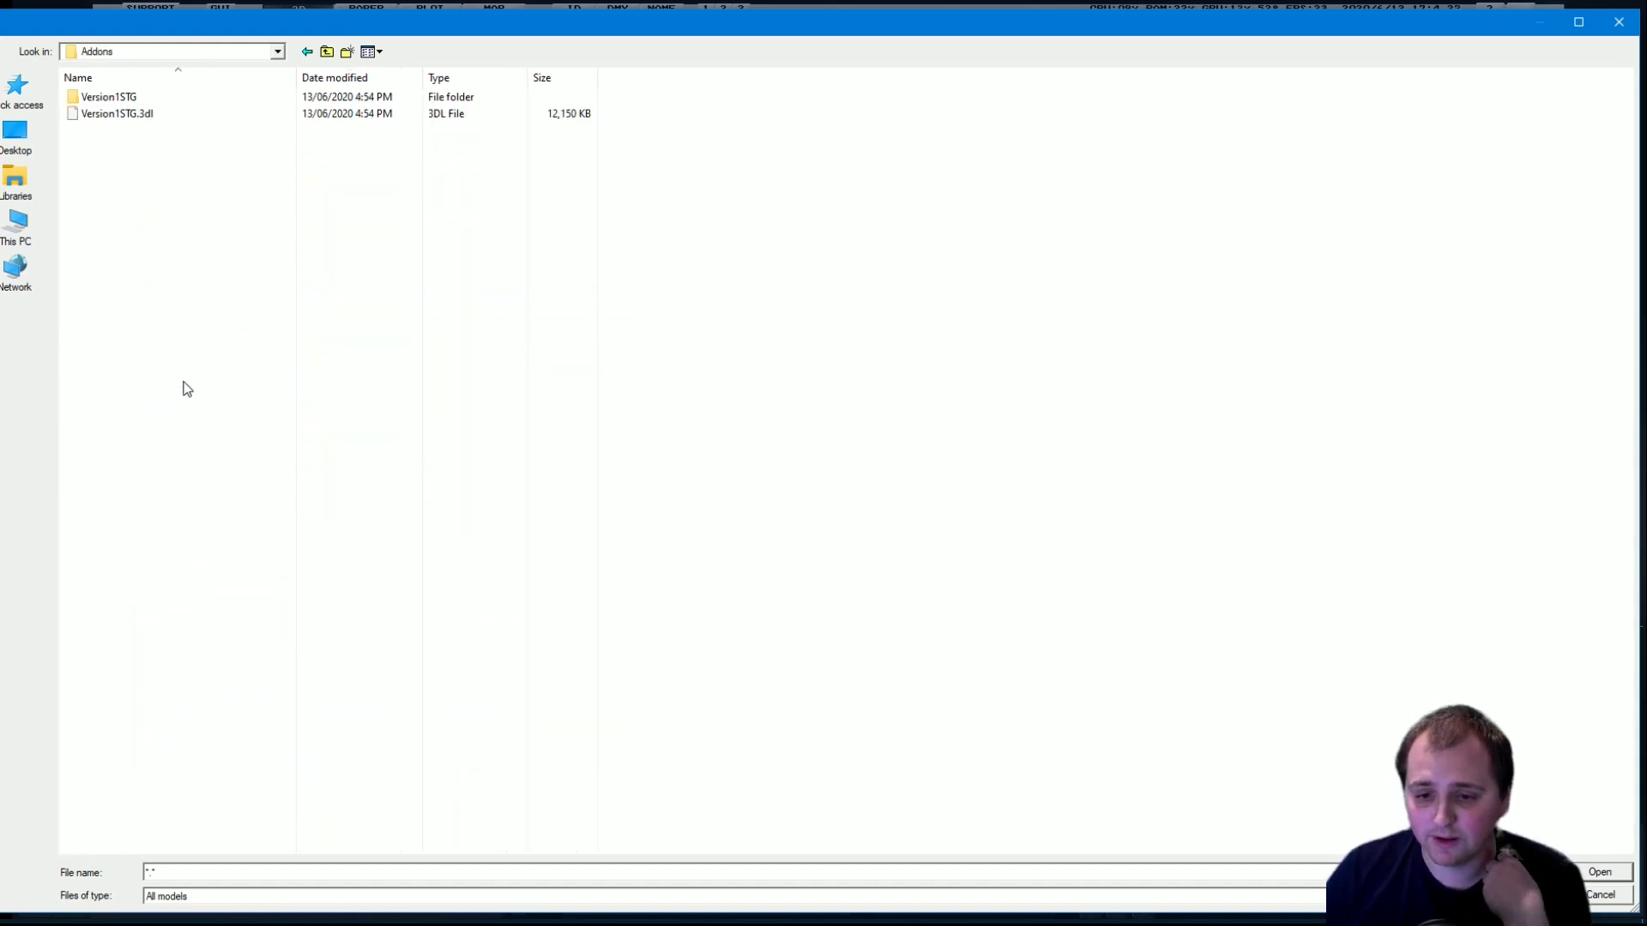
double_click(120, 115)
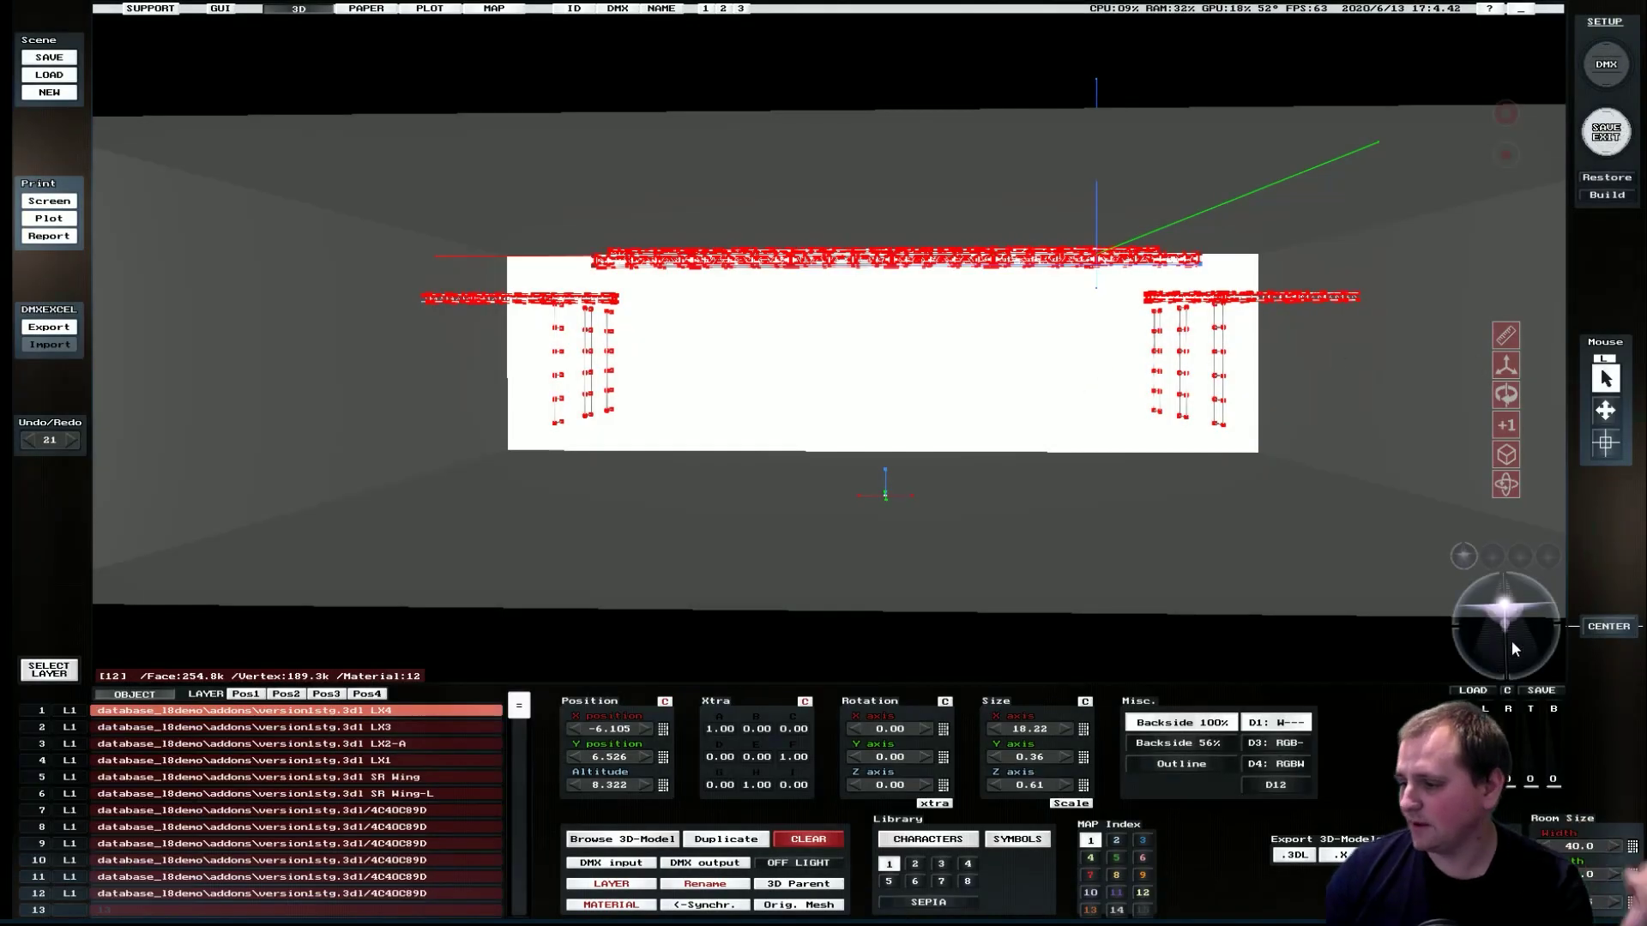
Inspect the trusses by selecting the floor, left wall and SR Wing truss, then request save and exit.
mouse_move(1516, 638)
mouse_down()
mouse_move(1494, 635)
mouse_move(1515, 642)
mouse_up()
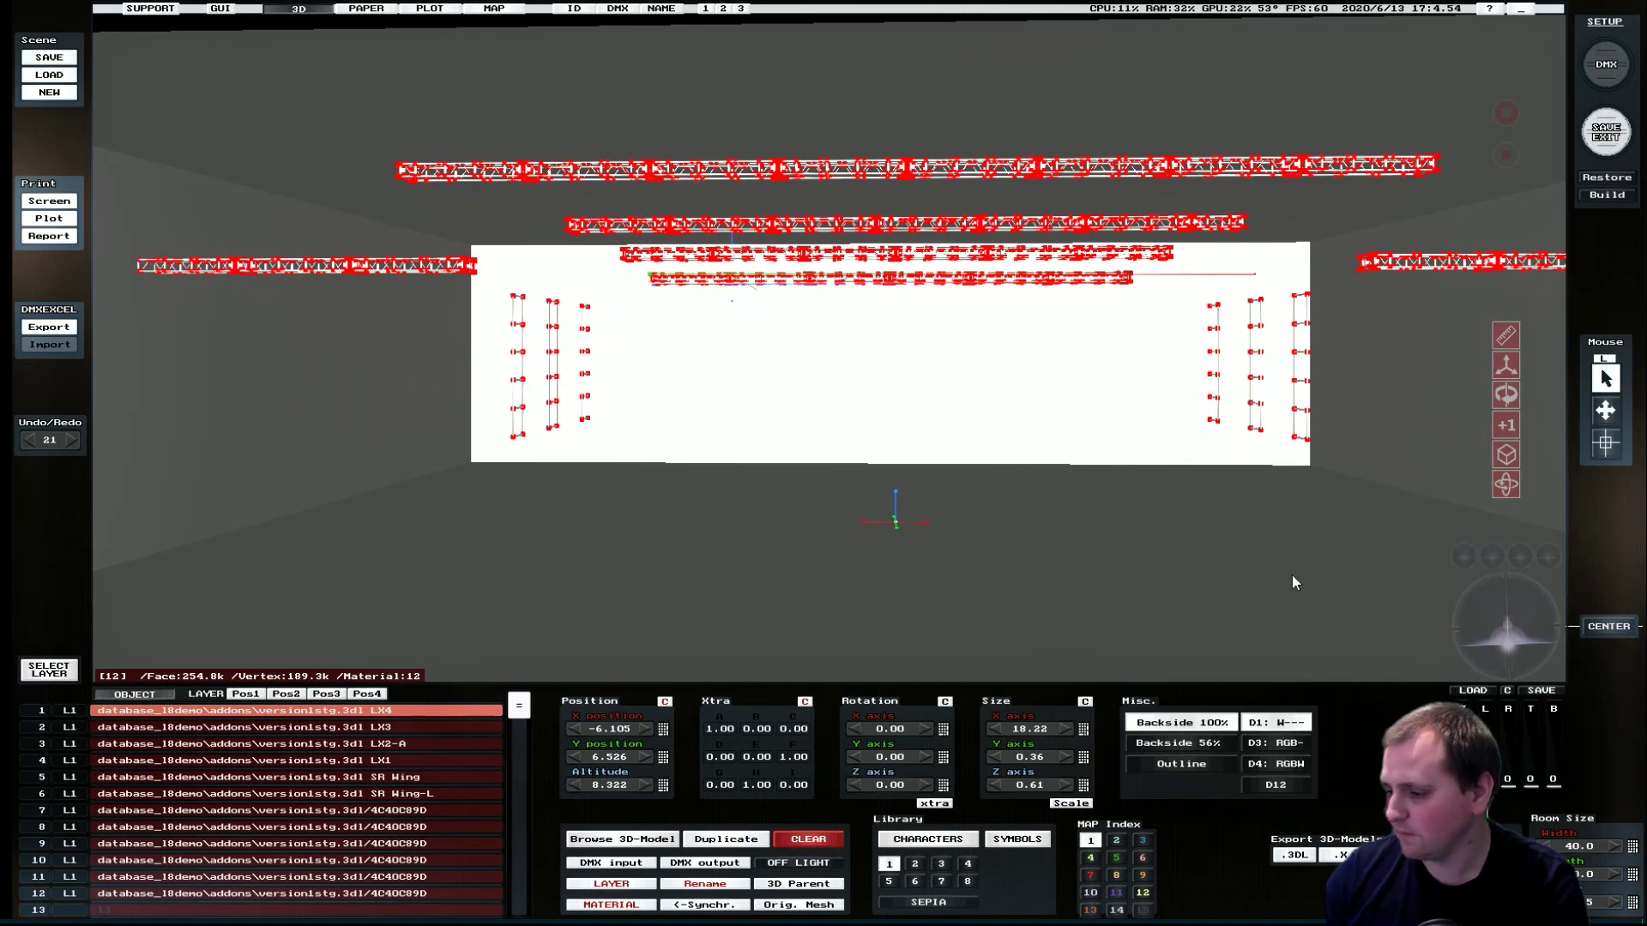
click(848, 592)
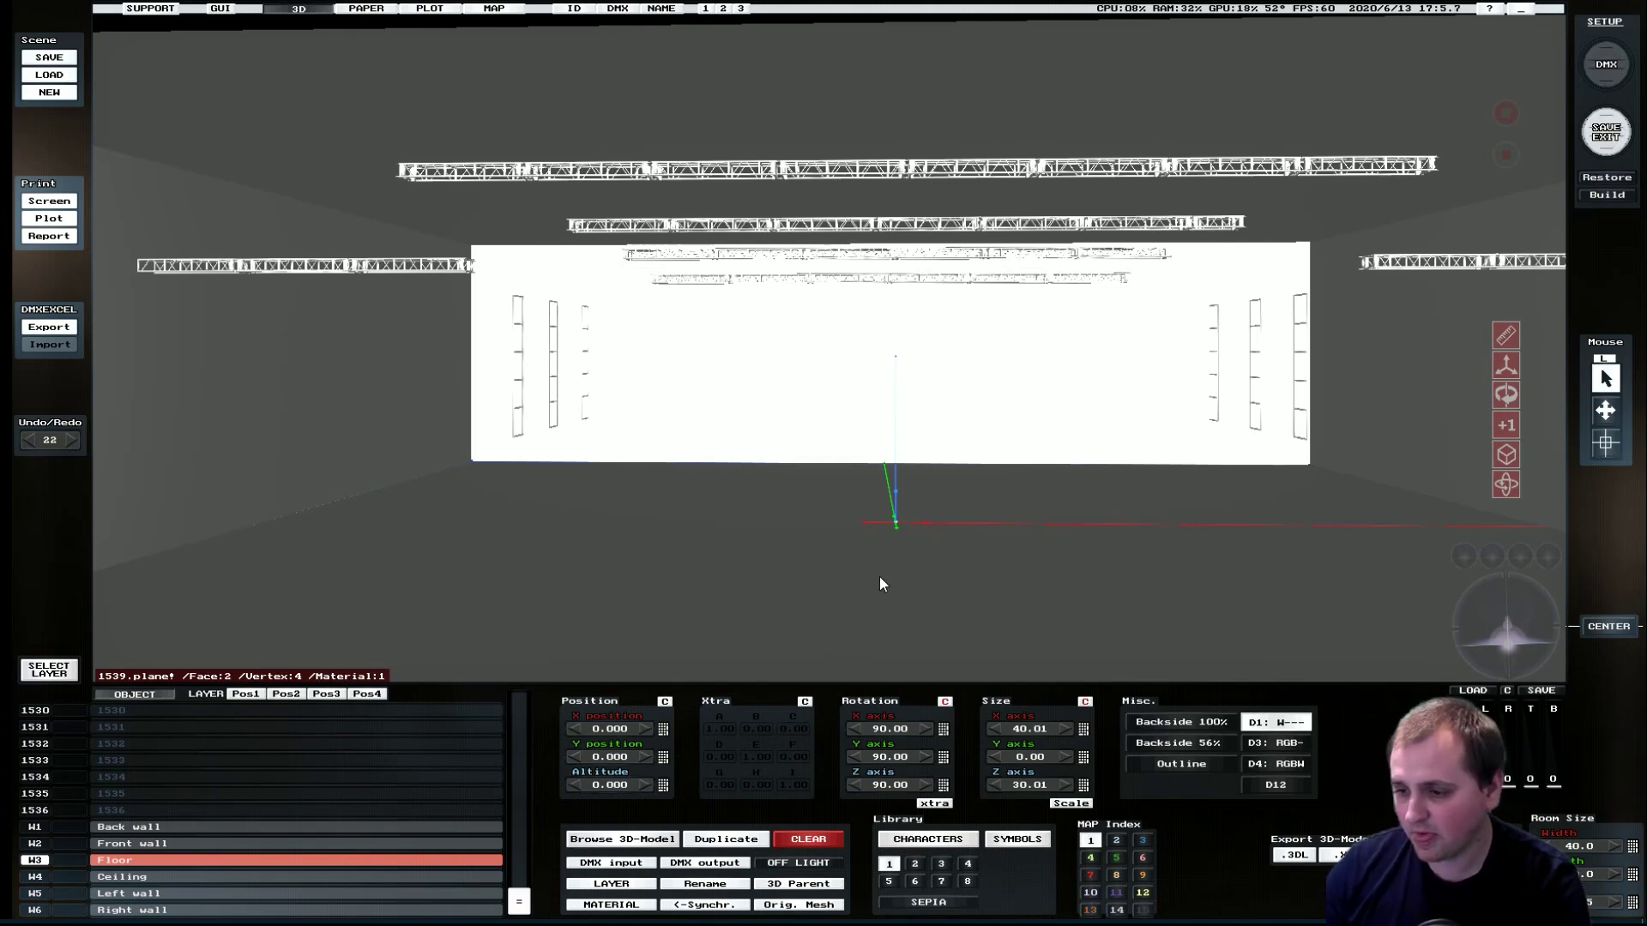
click(519, 784)
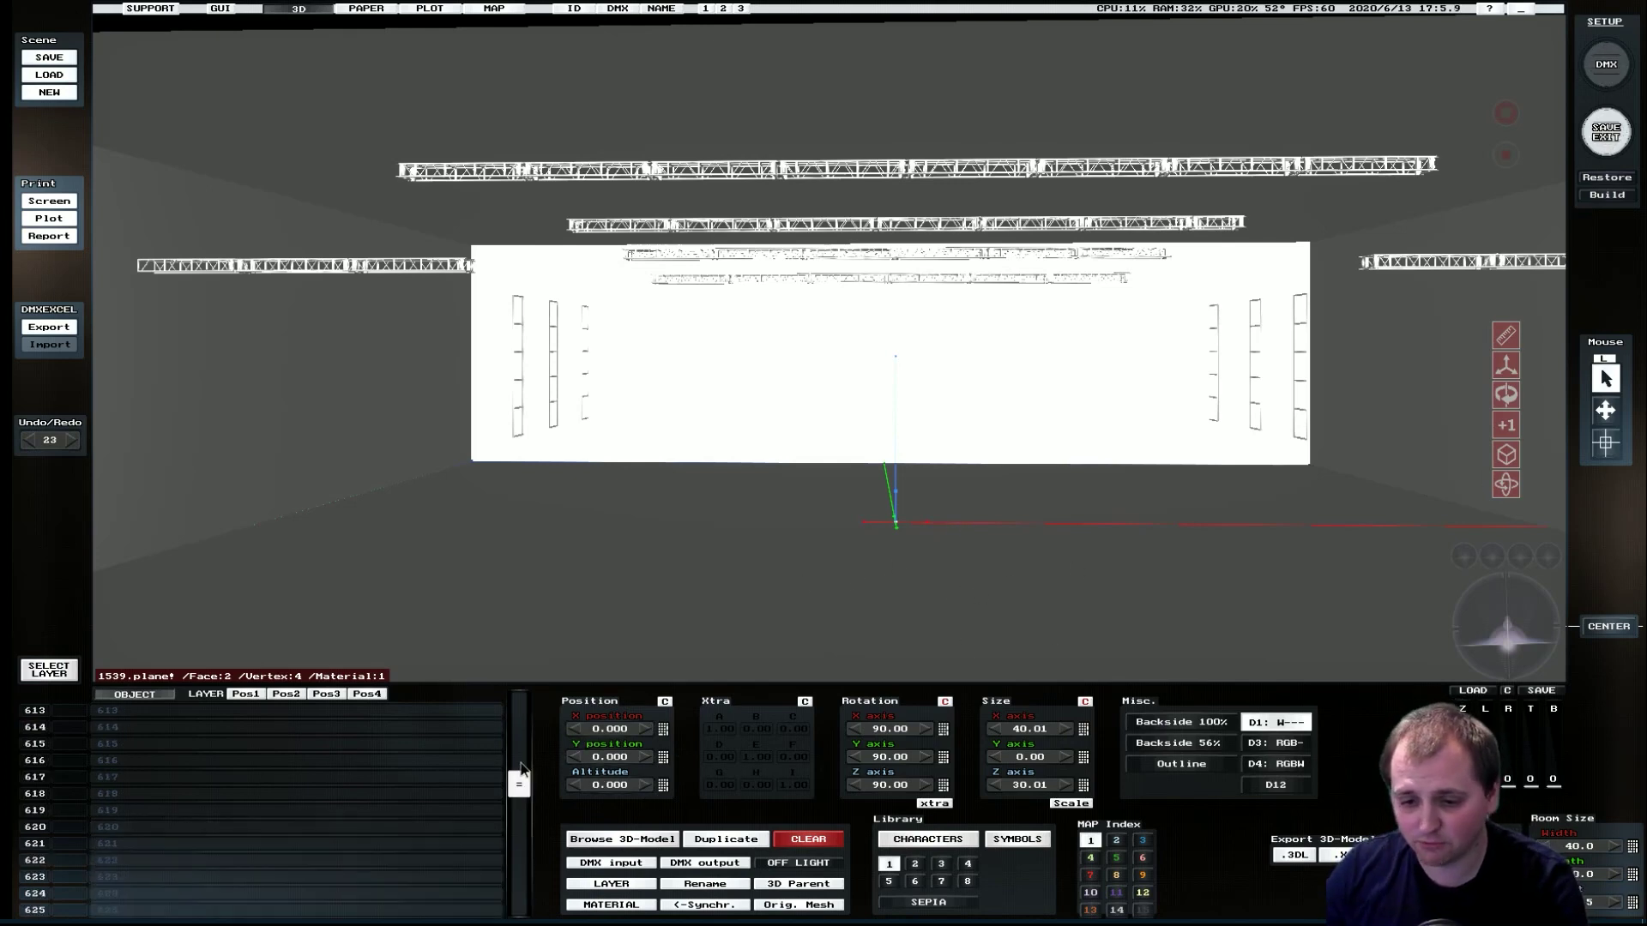
drag(520, 708, 520, 715)
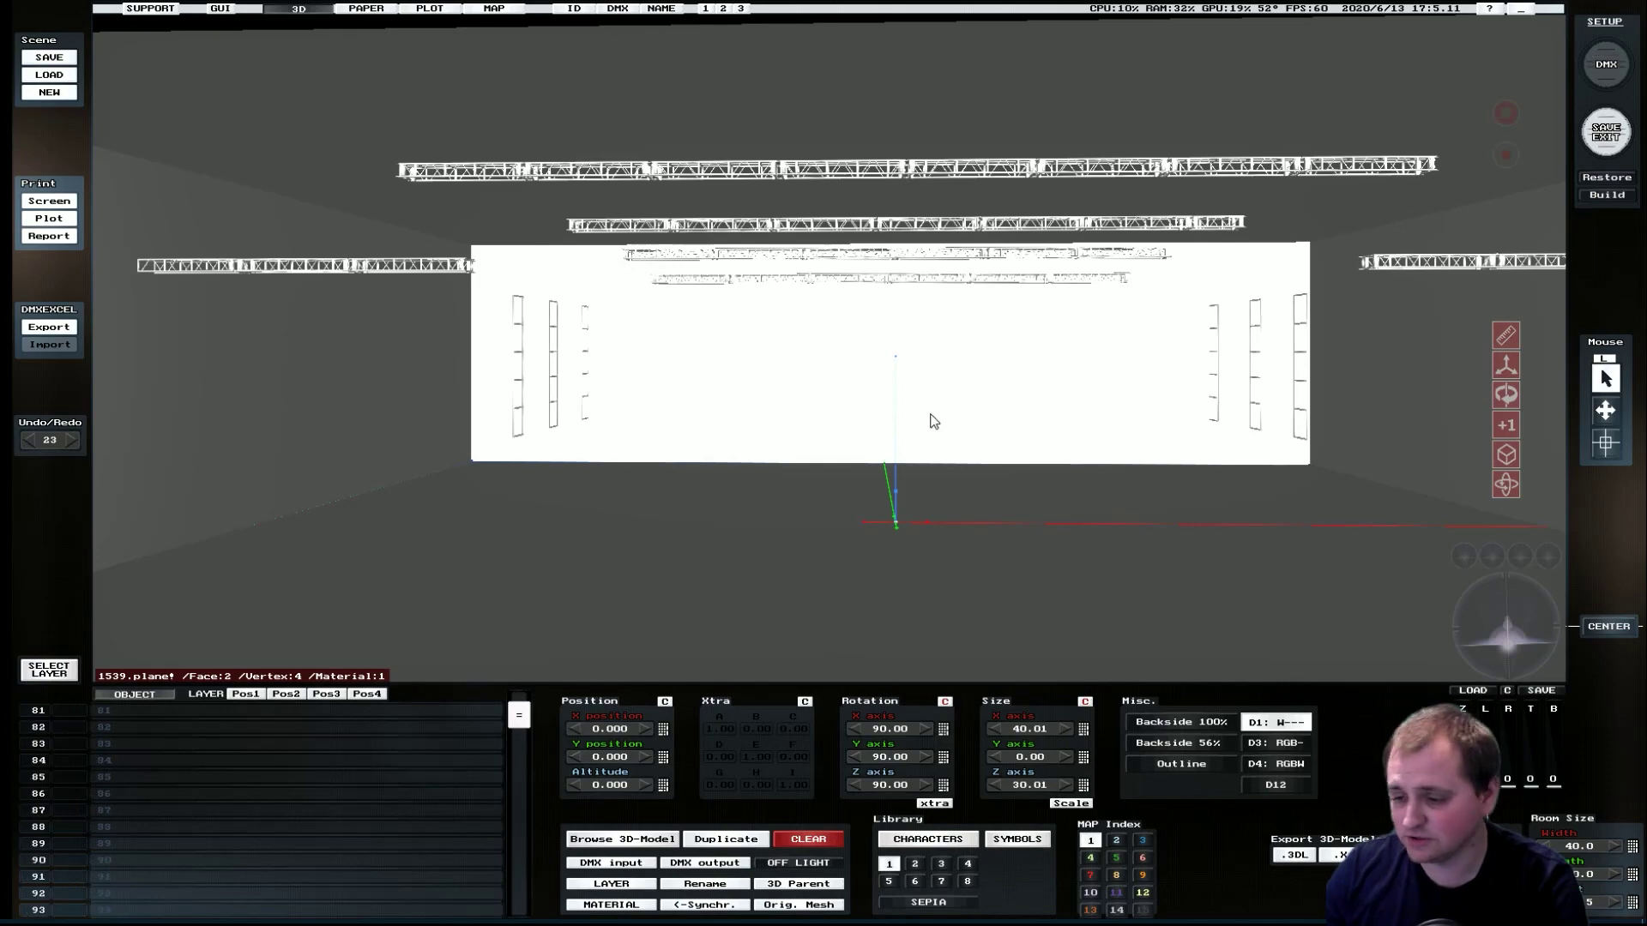
drag(1516, 647, 1521, 653)
click(418, 268)
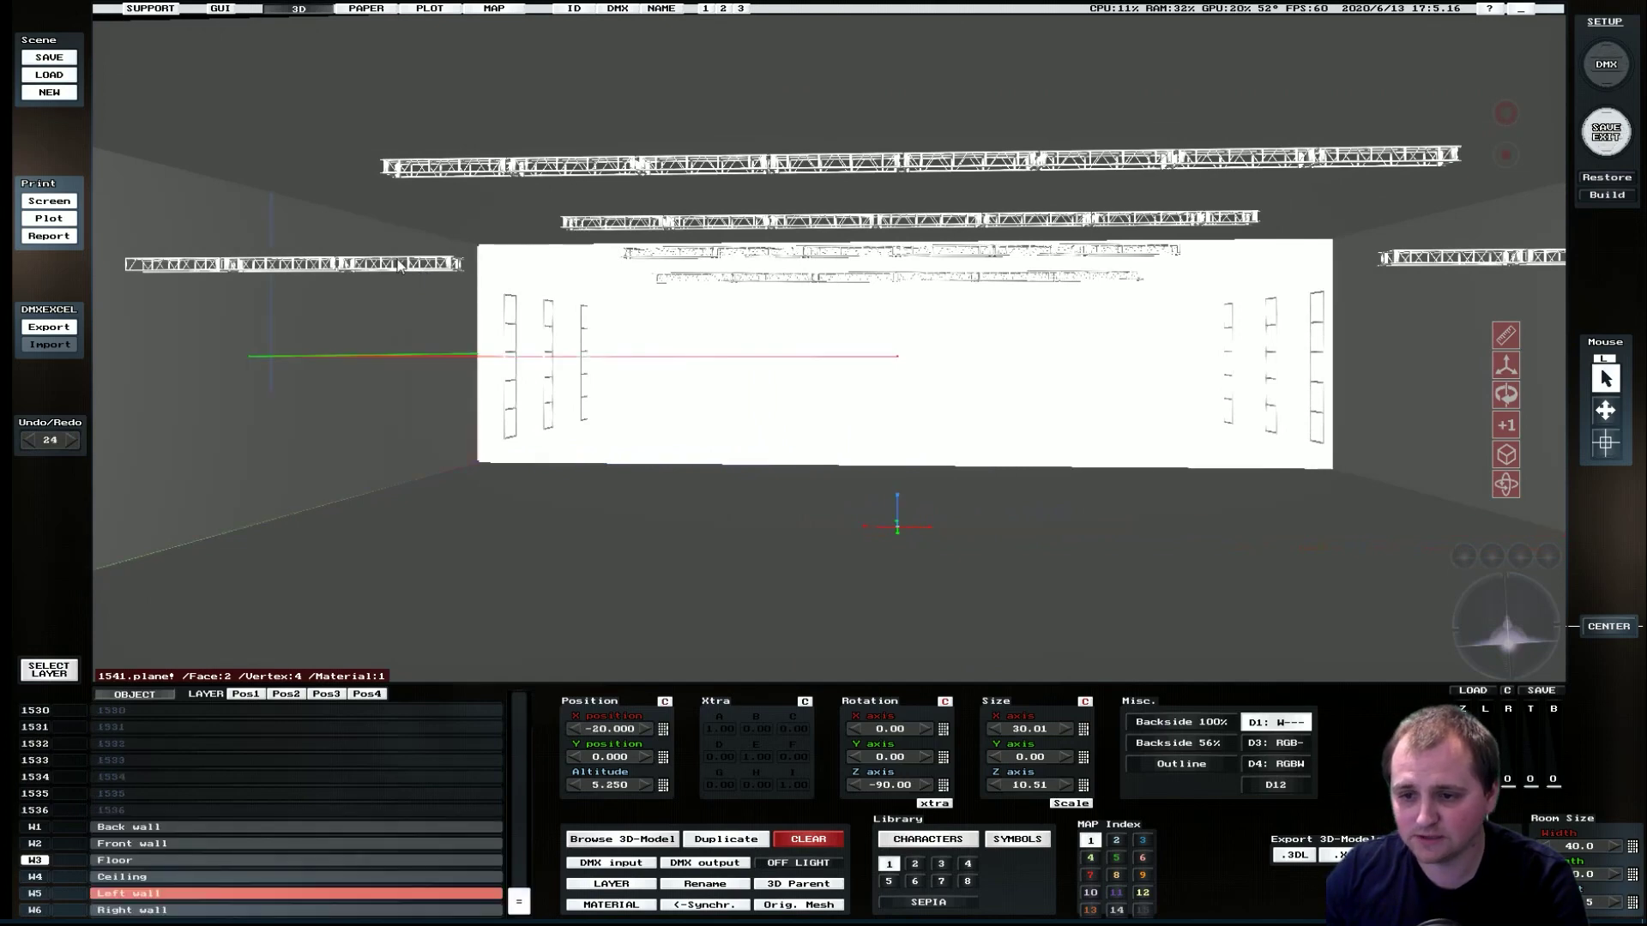
click(393, 263)
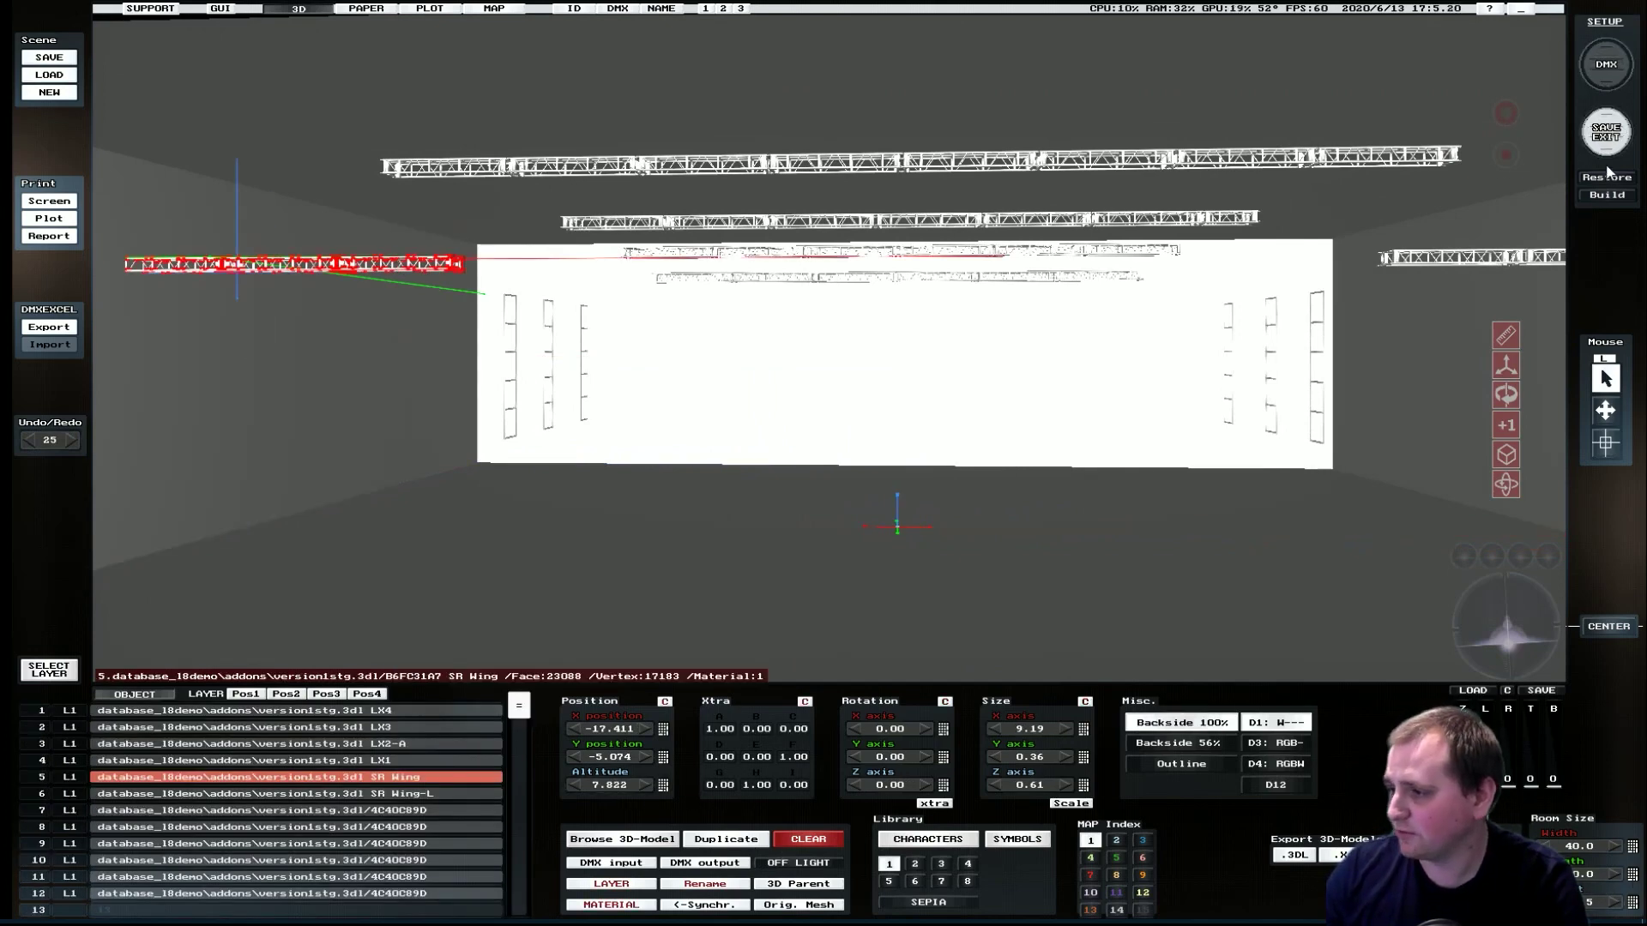
click(1607, 140)
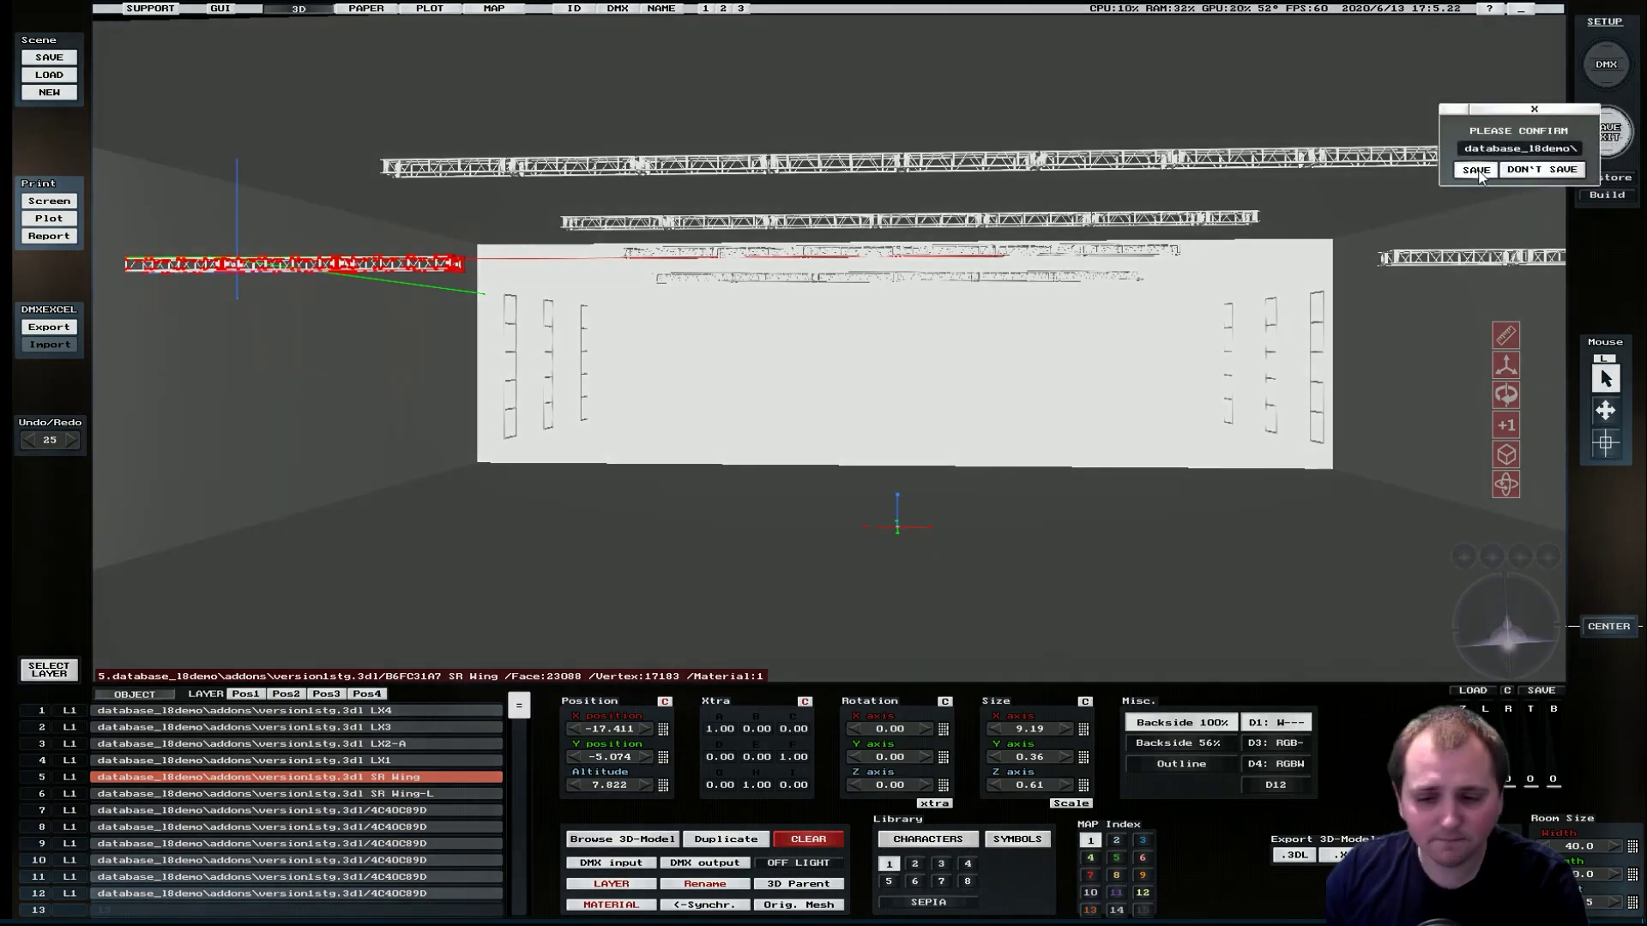
Save the room, then import fixtures from Database_L8Demo\Addons\Version1STG.3dl.
click(1478, 169)
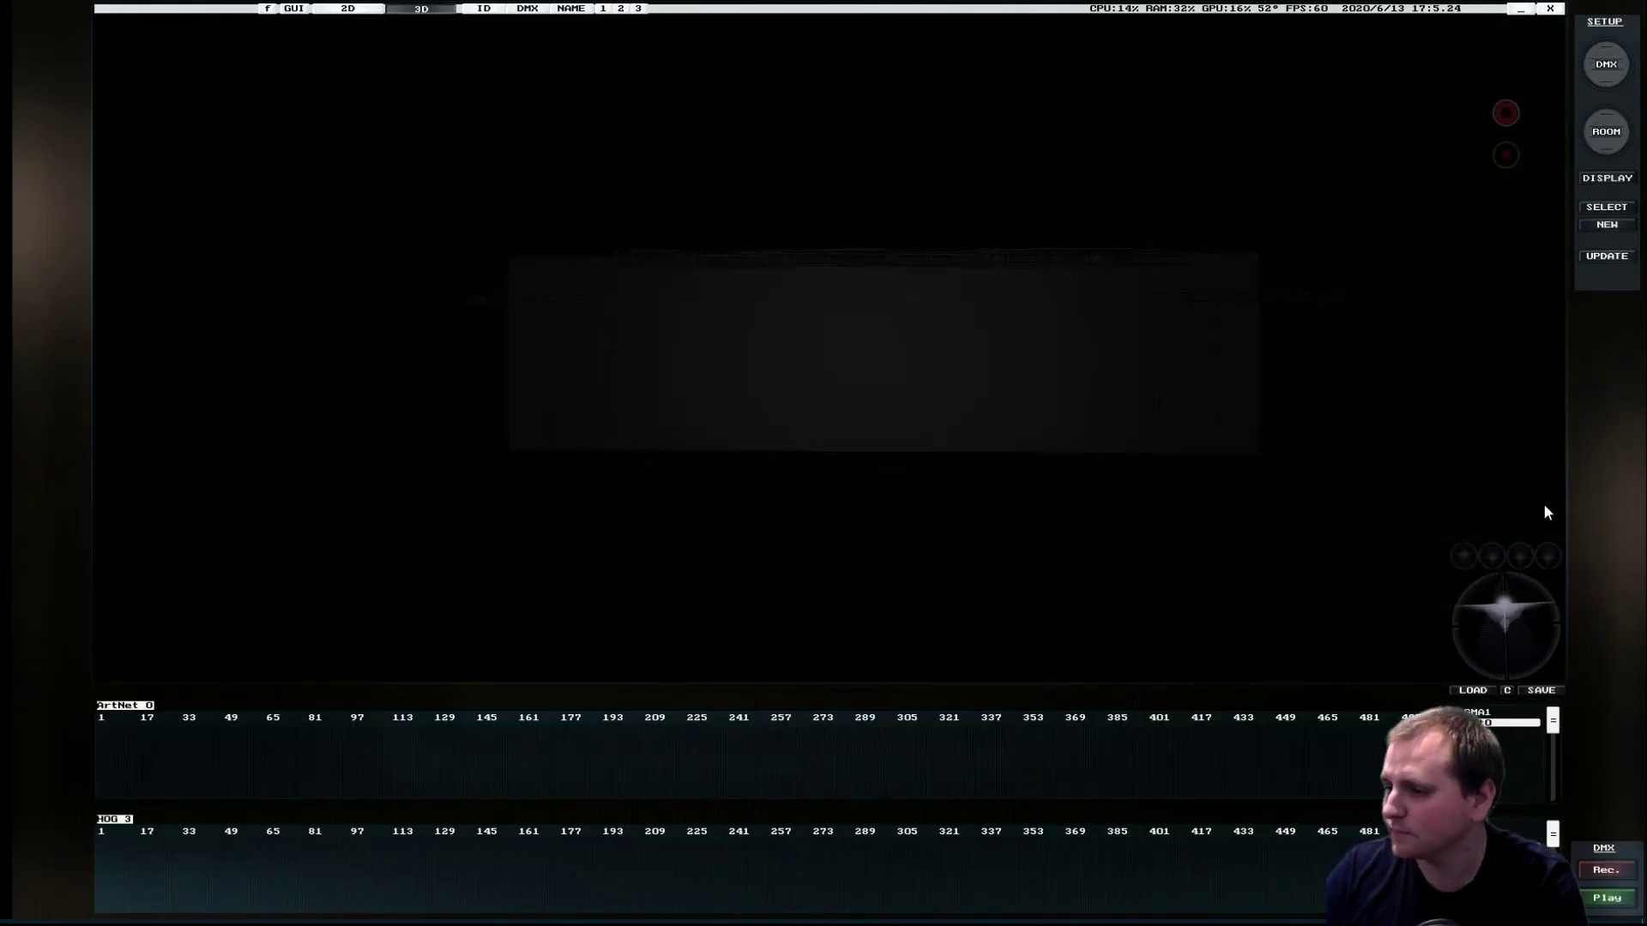
click(1607, 65)
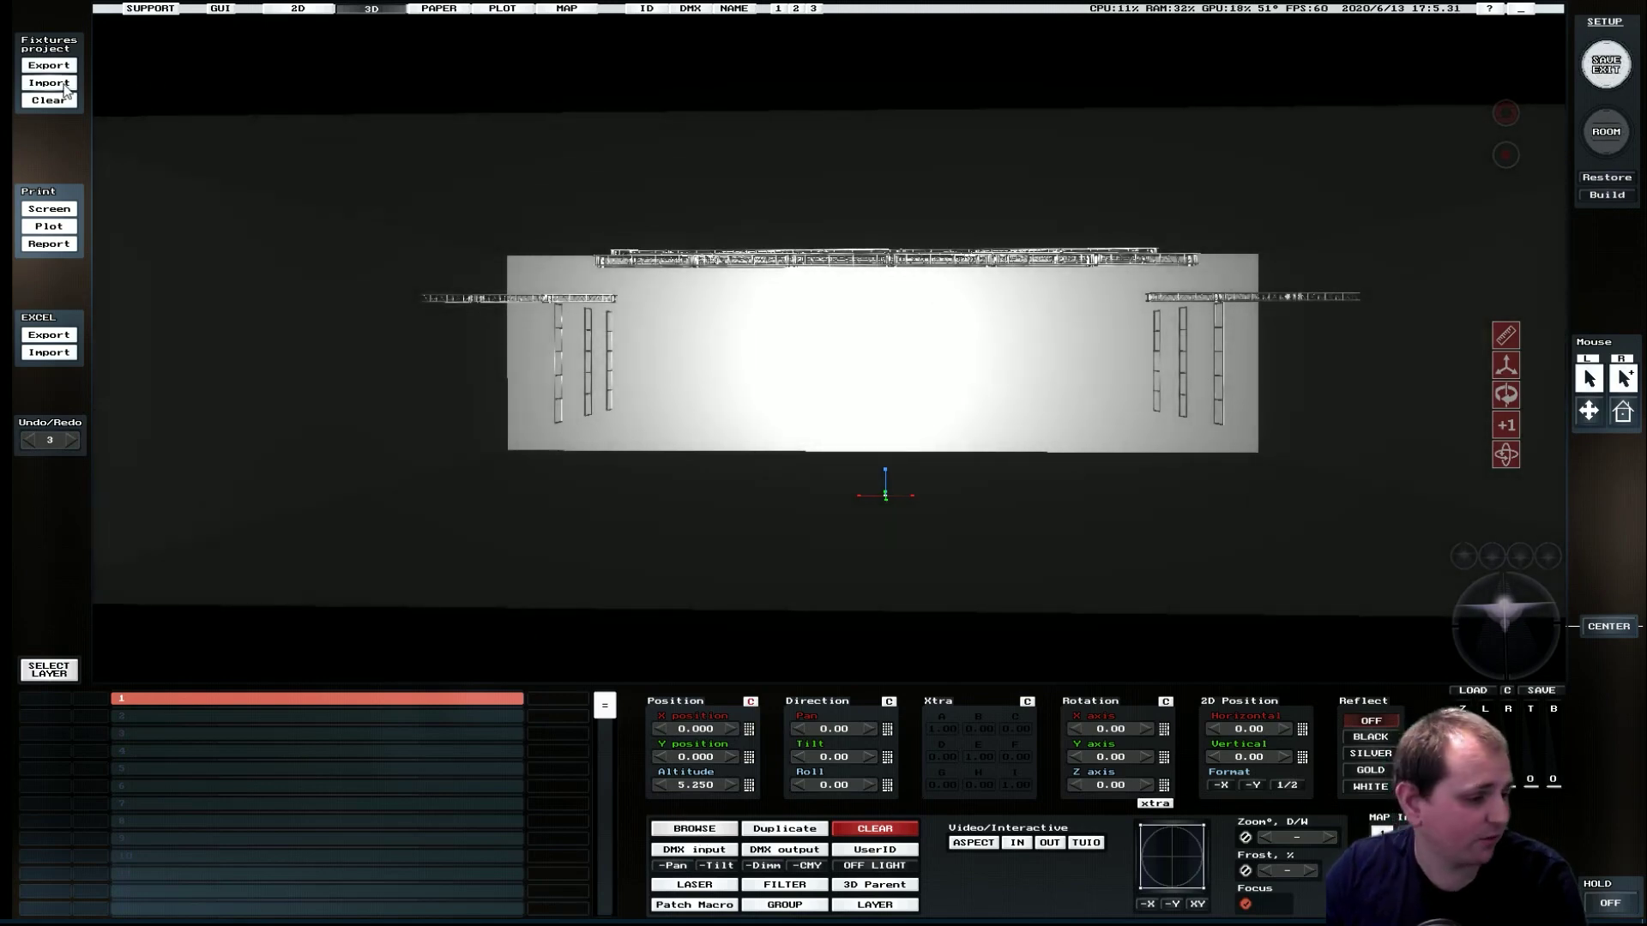
click(65, 89)
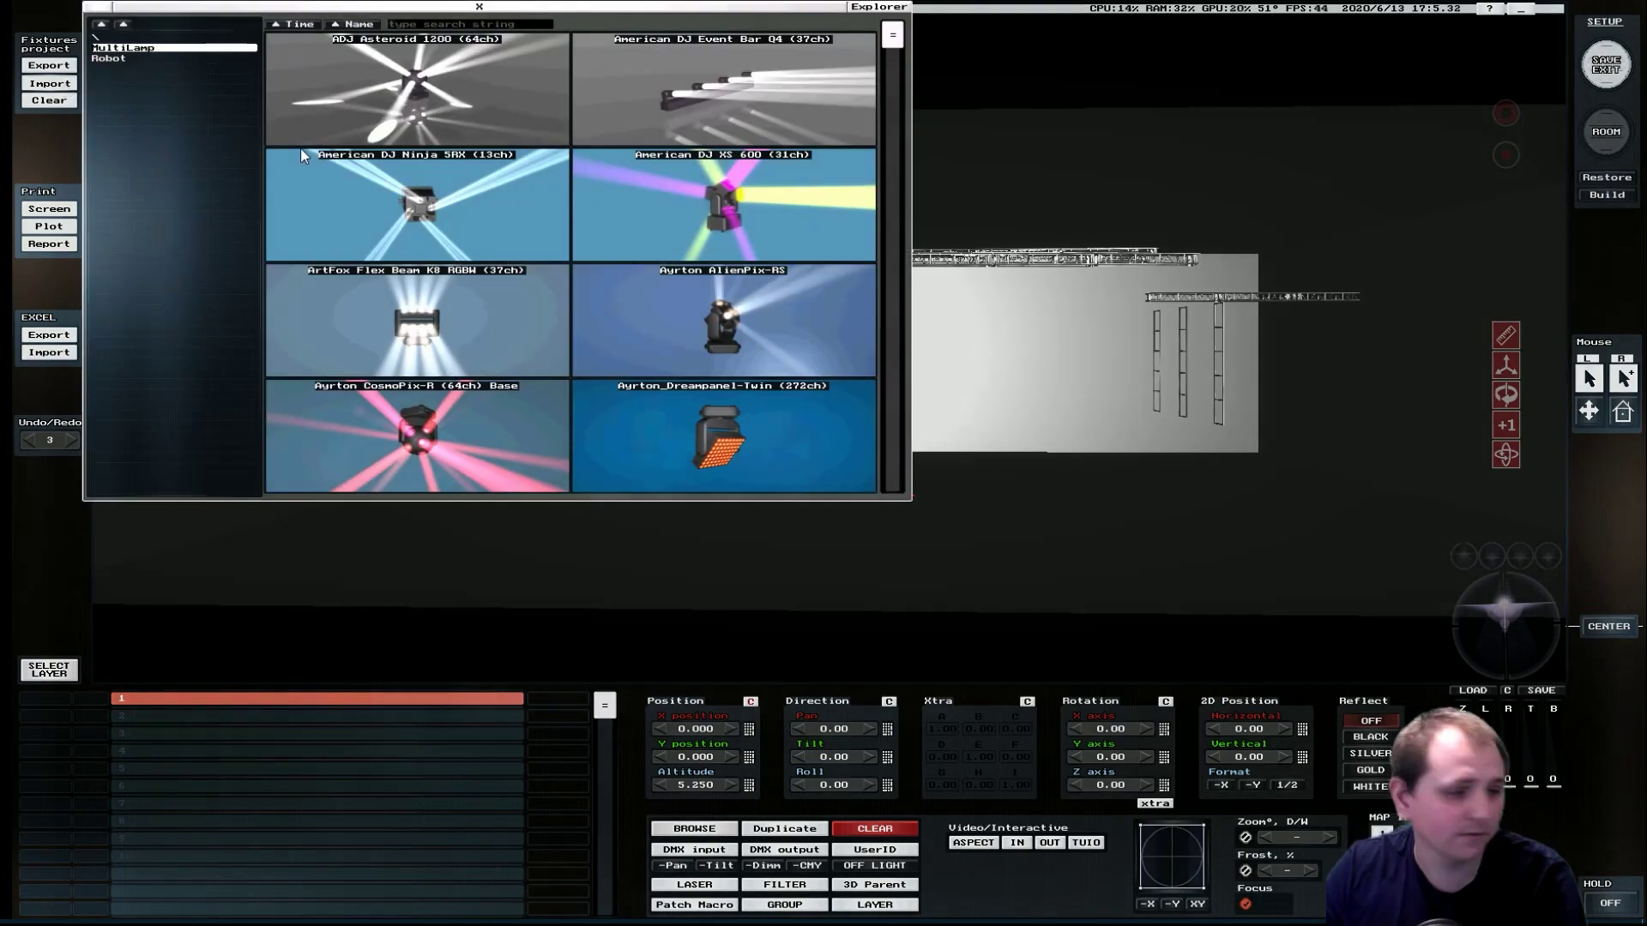
click(870, 8)
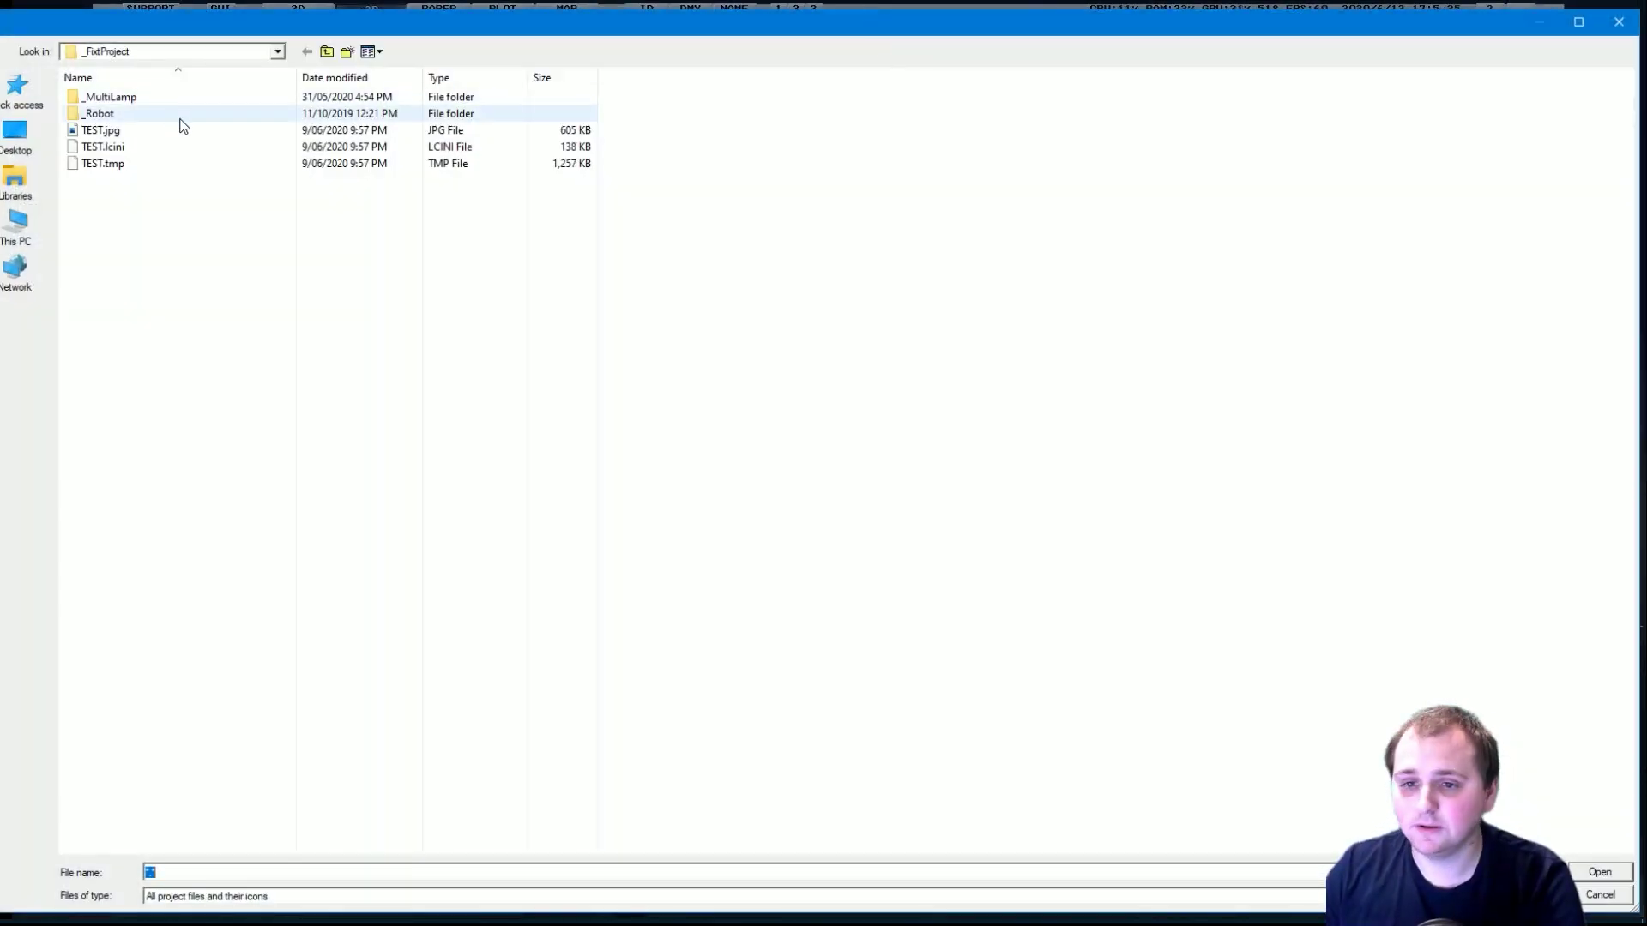
click(327, 52)
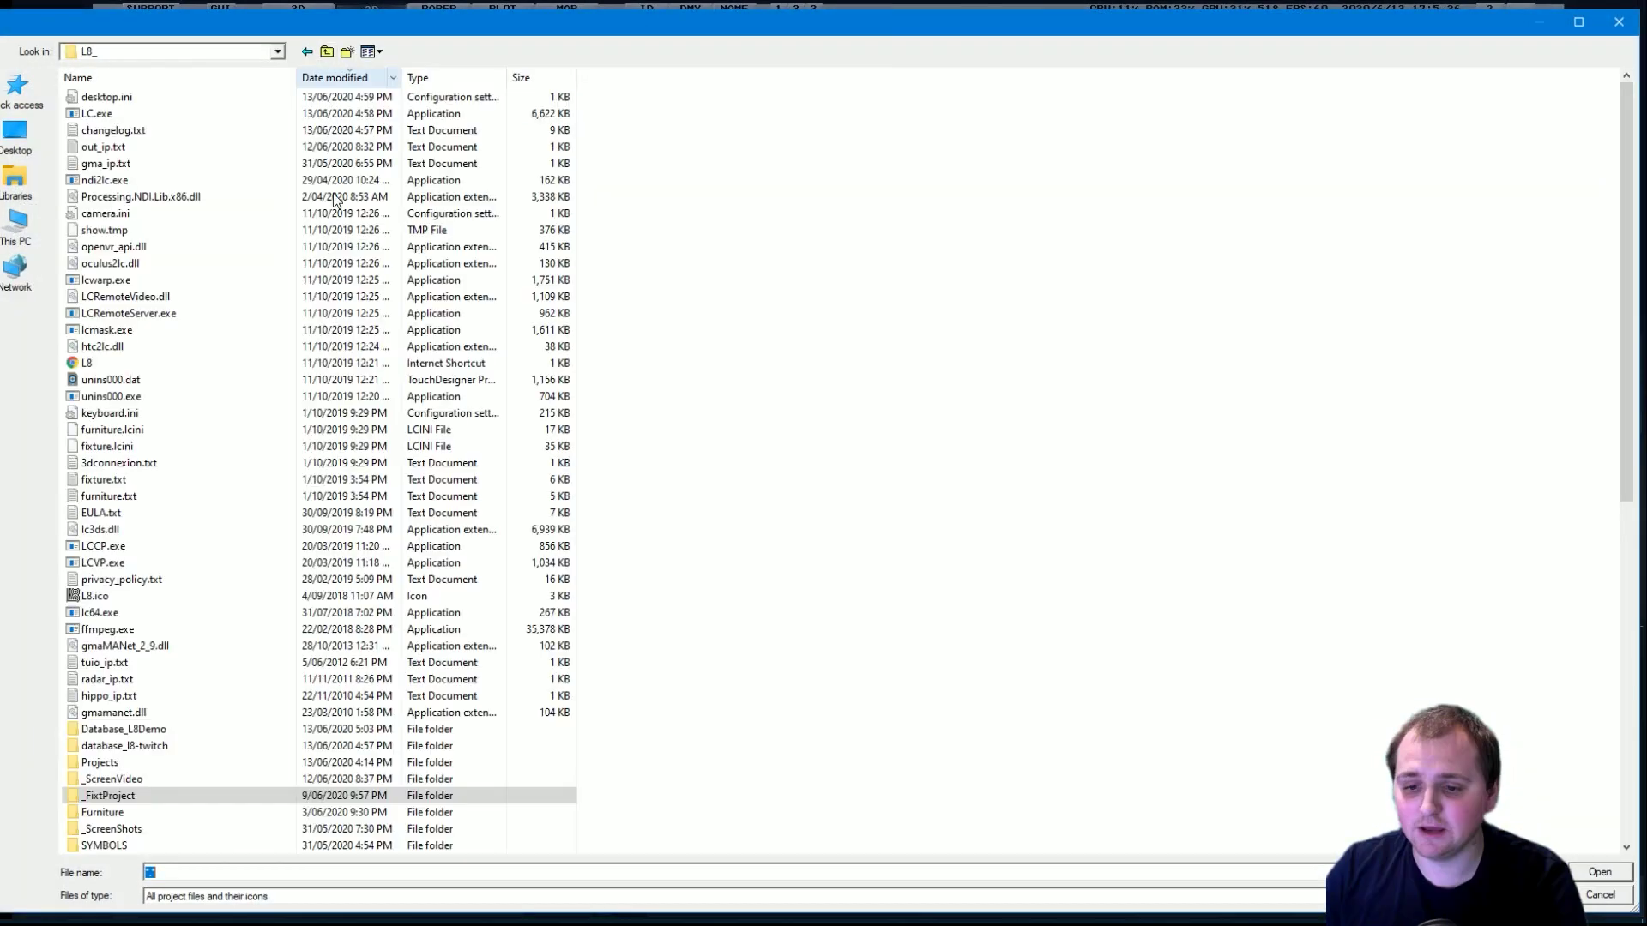
double_click(192, 729)
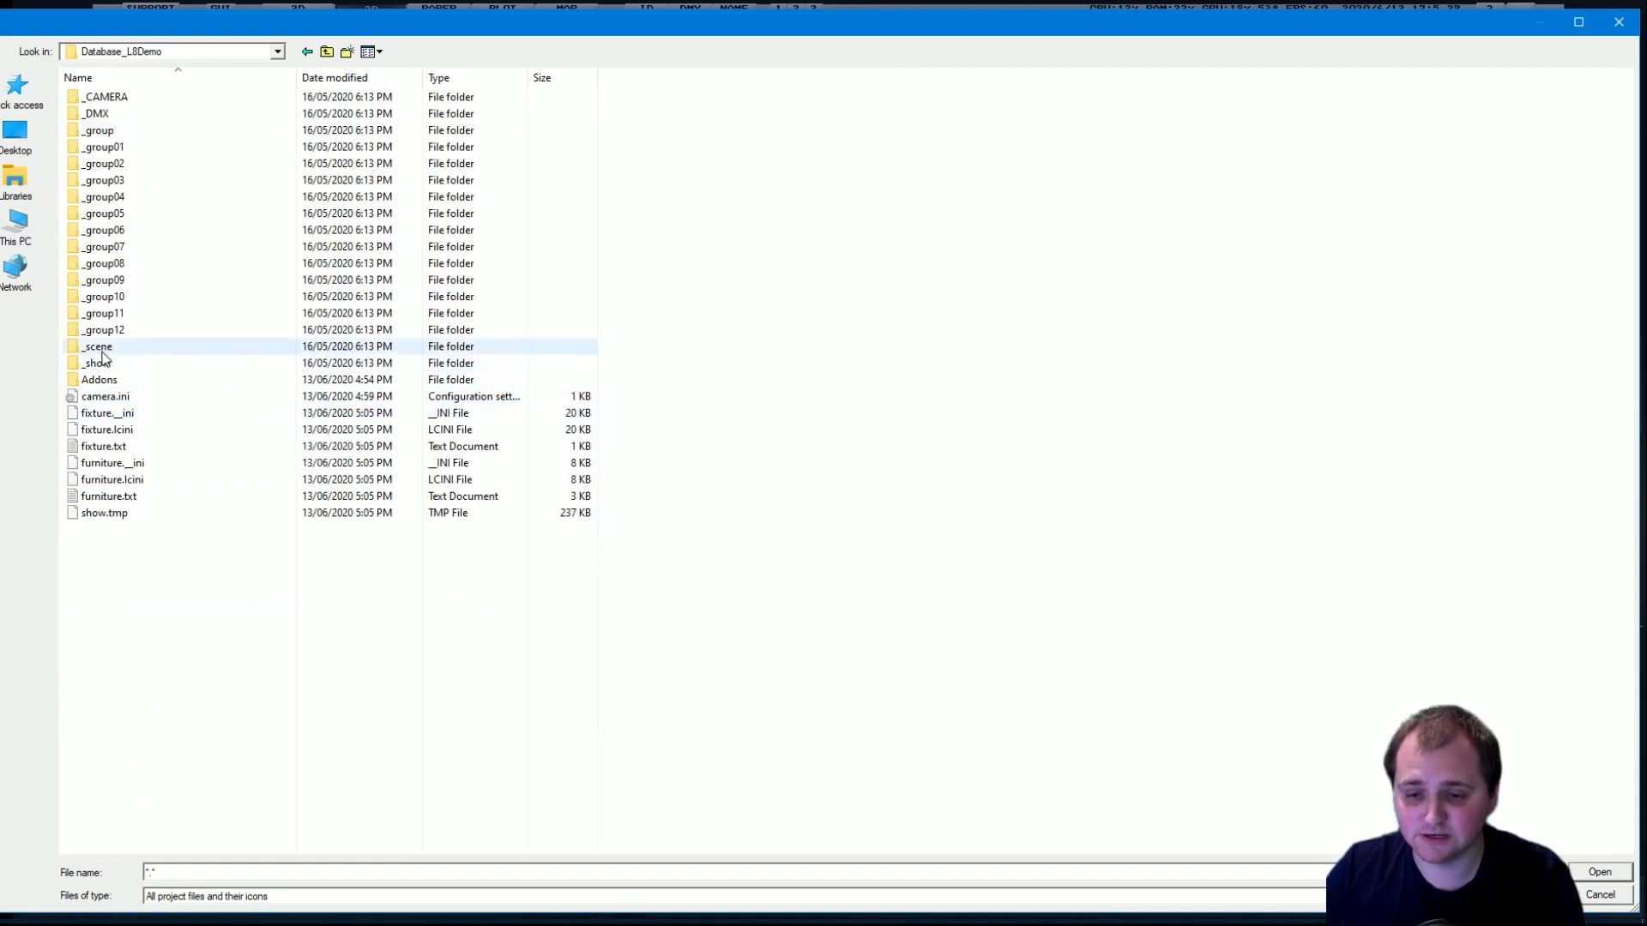
click(158, 383)
double_click(158, 384)
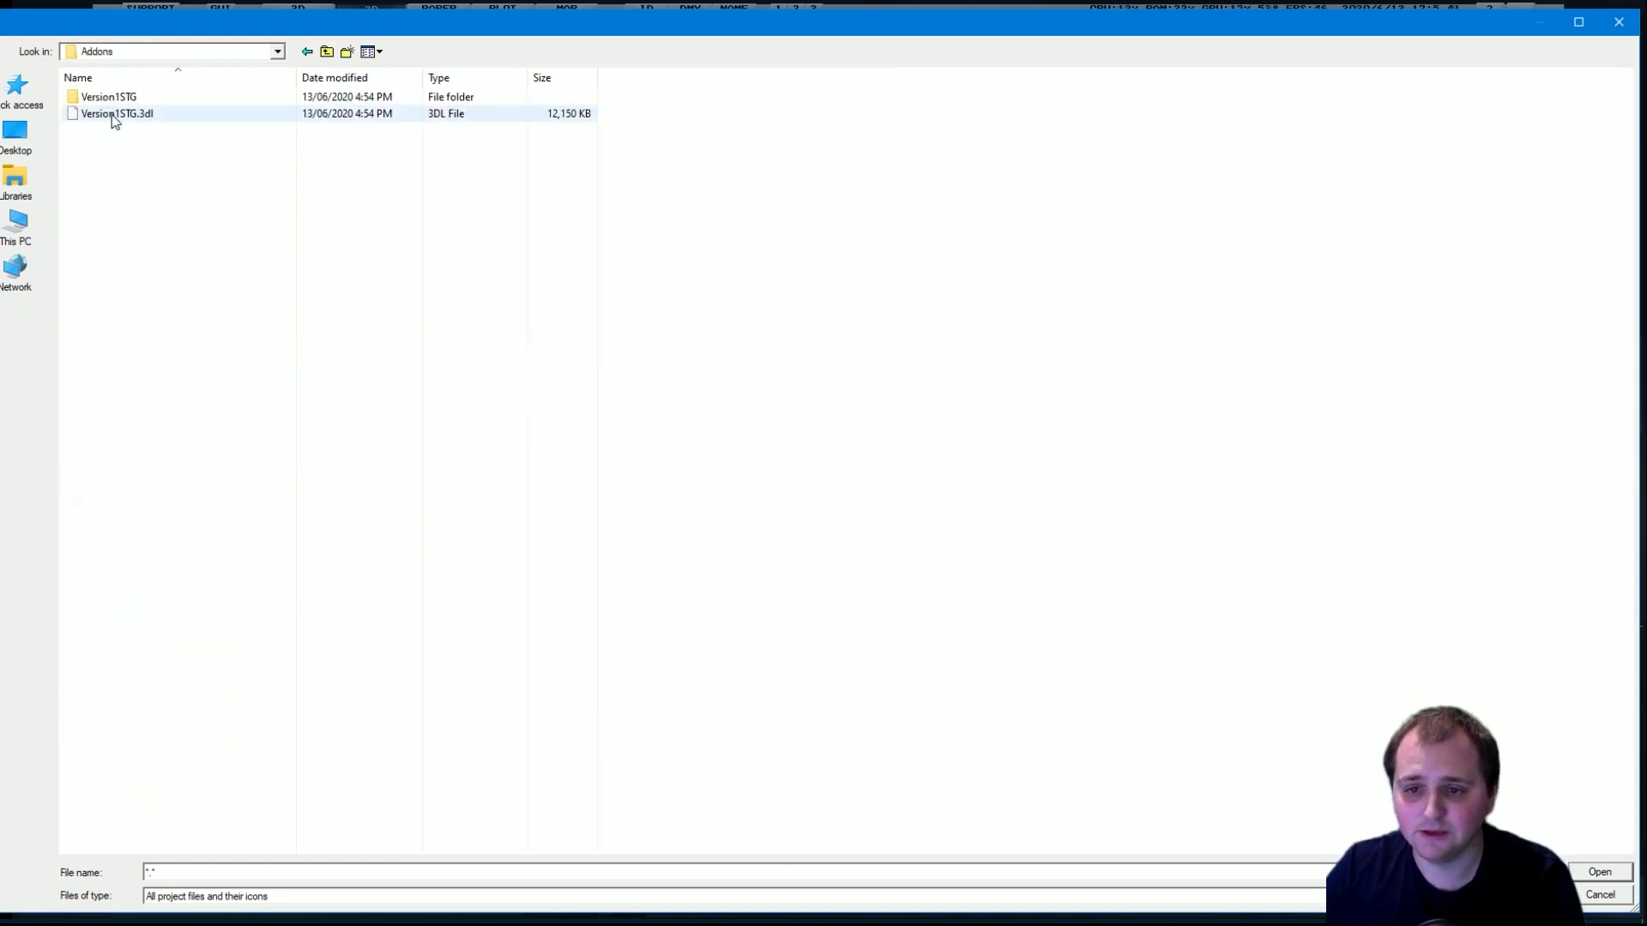
double_click(112, 115)
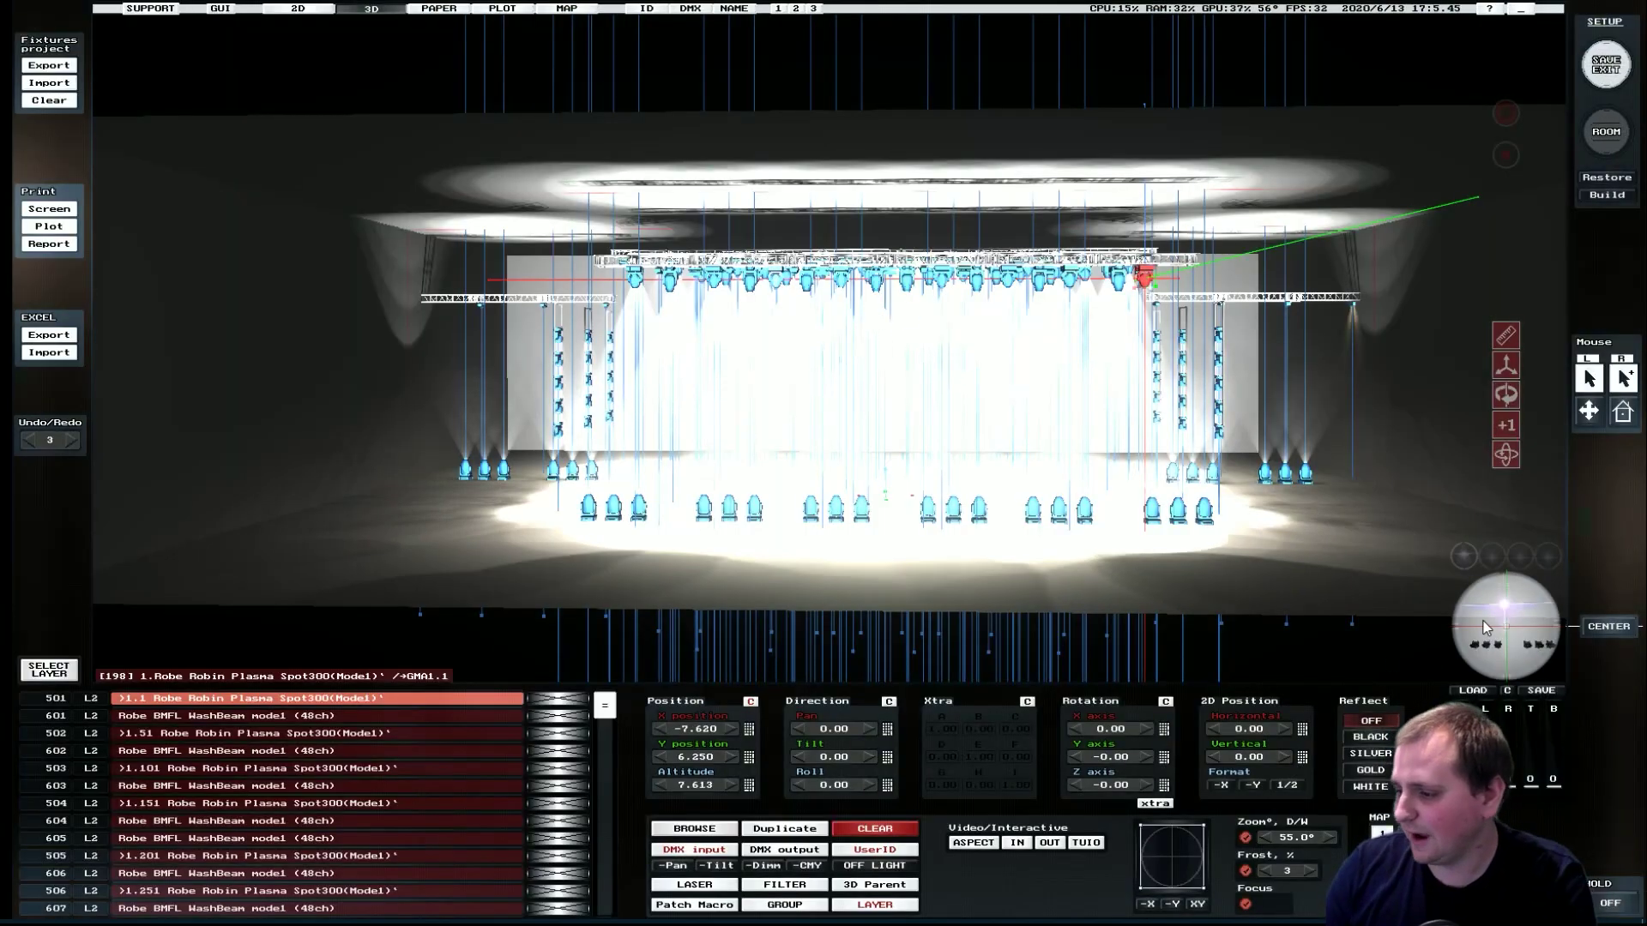
Disable zoom, frost and focus on the selected fixtures.
drag(1484, 621, 1501, 625)
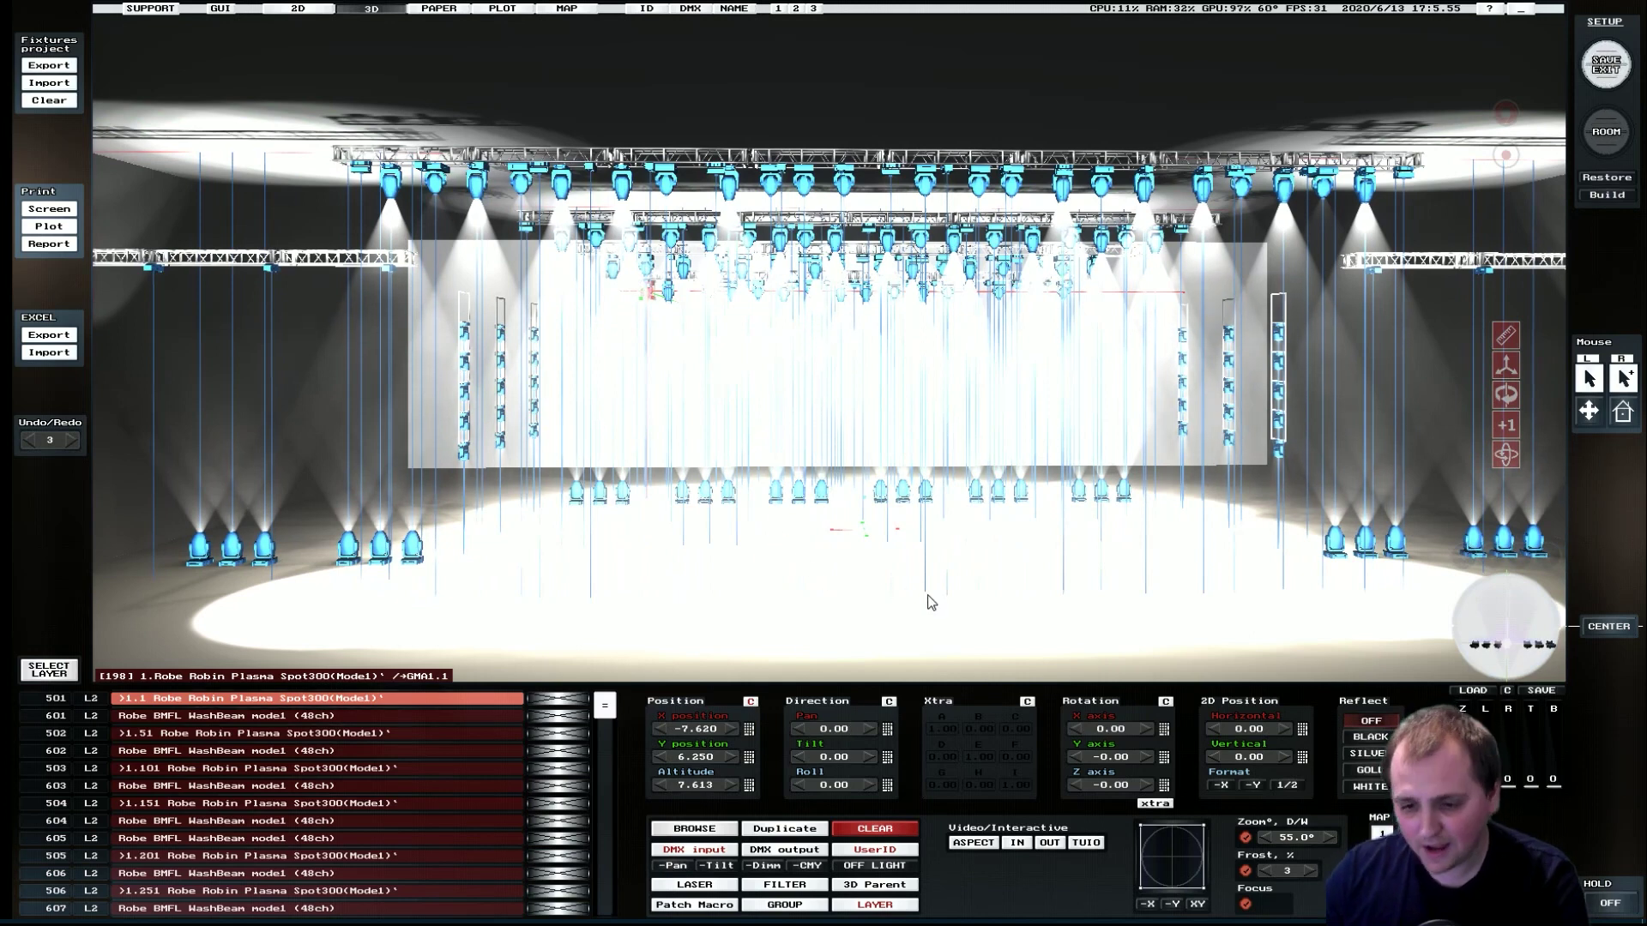
click(1245, 838)
click(1246, 872)
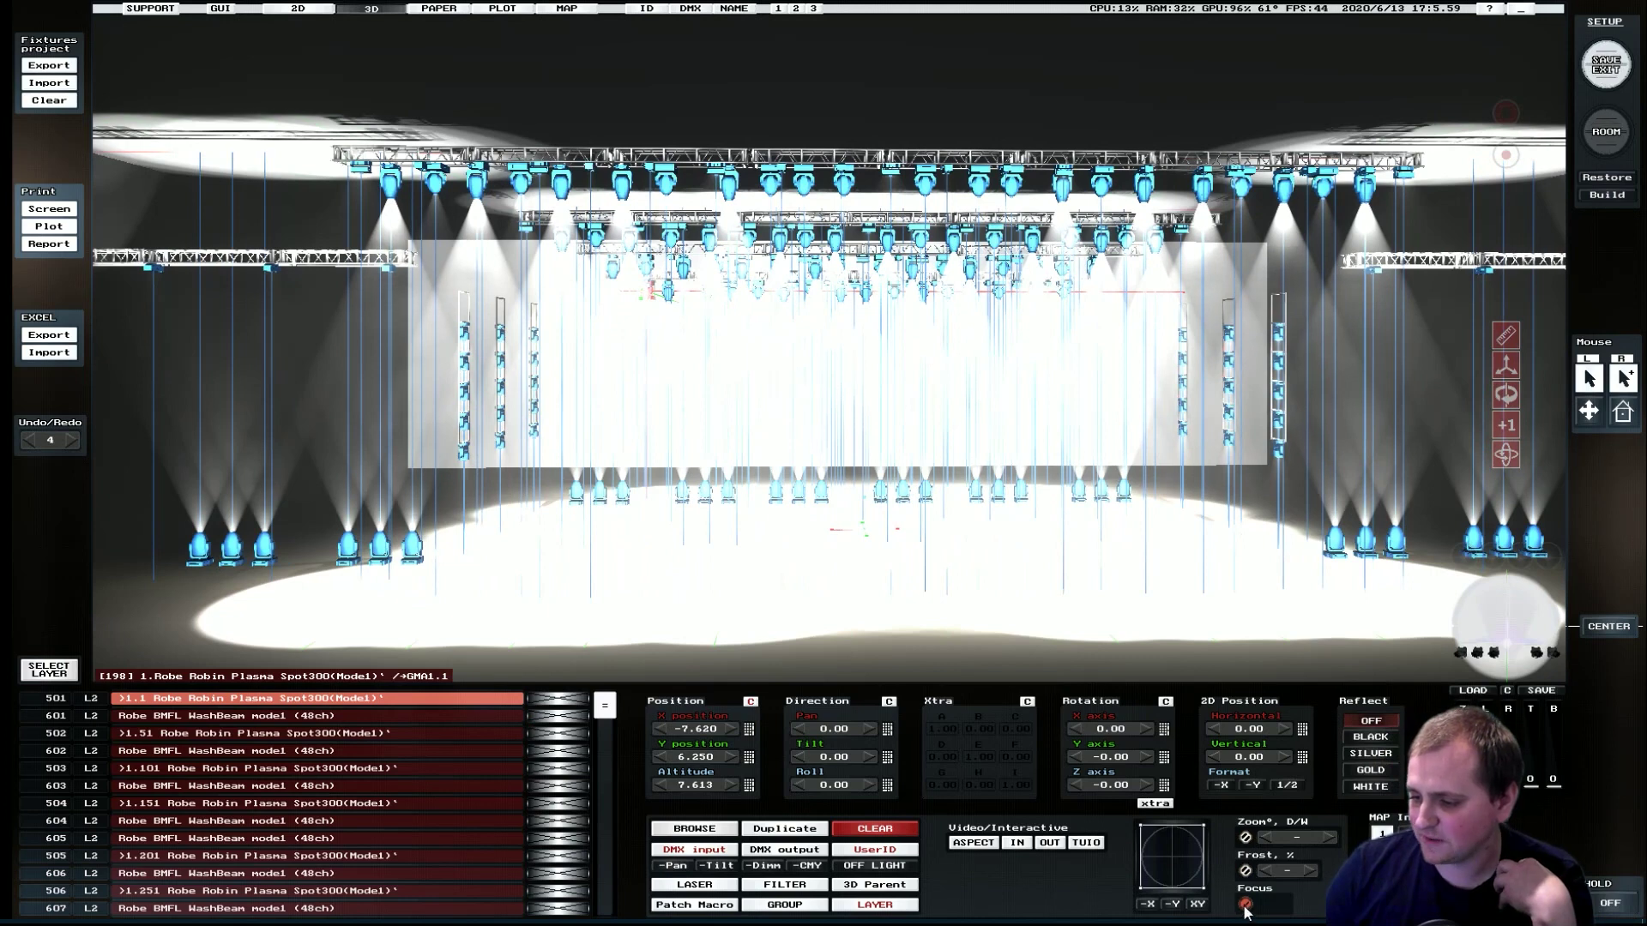
click(1245, 906)
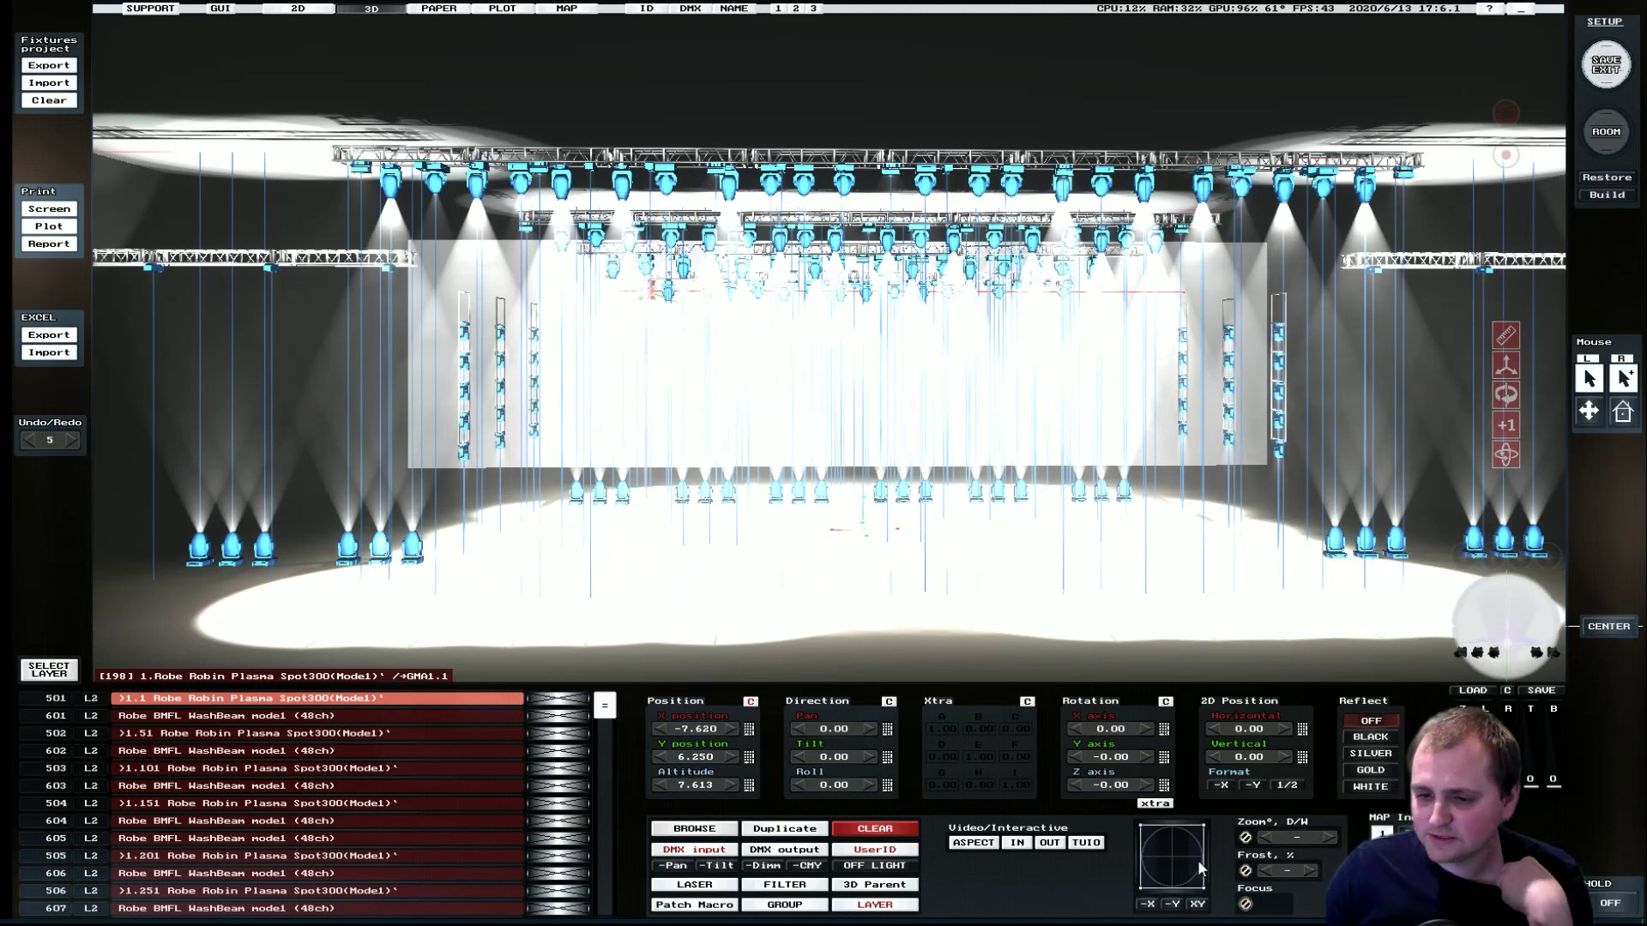
Select all the MMX Blade fixtures and request to save and leave fixture setup.
click(234, 551)
click(235, 553)
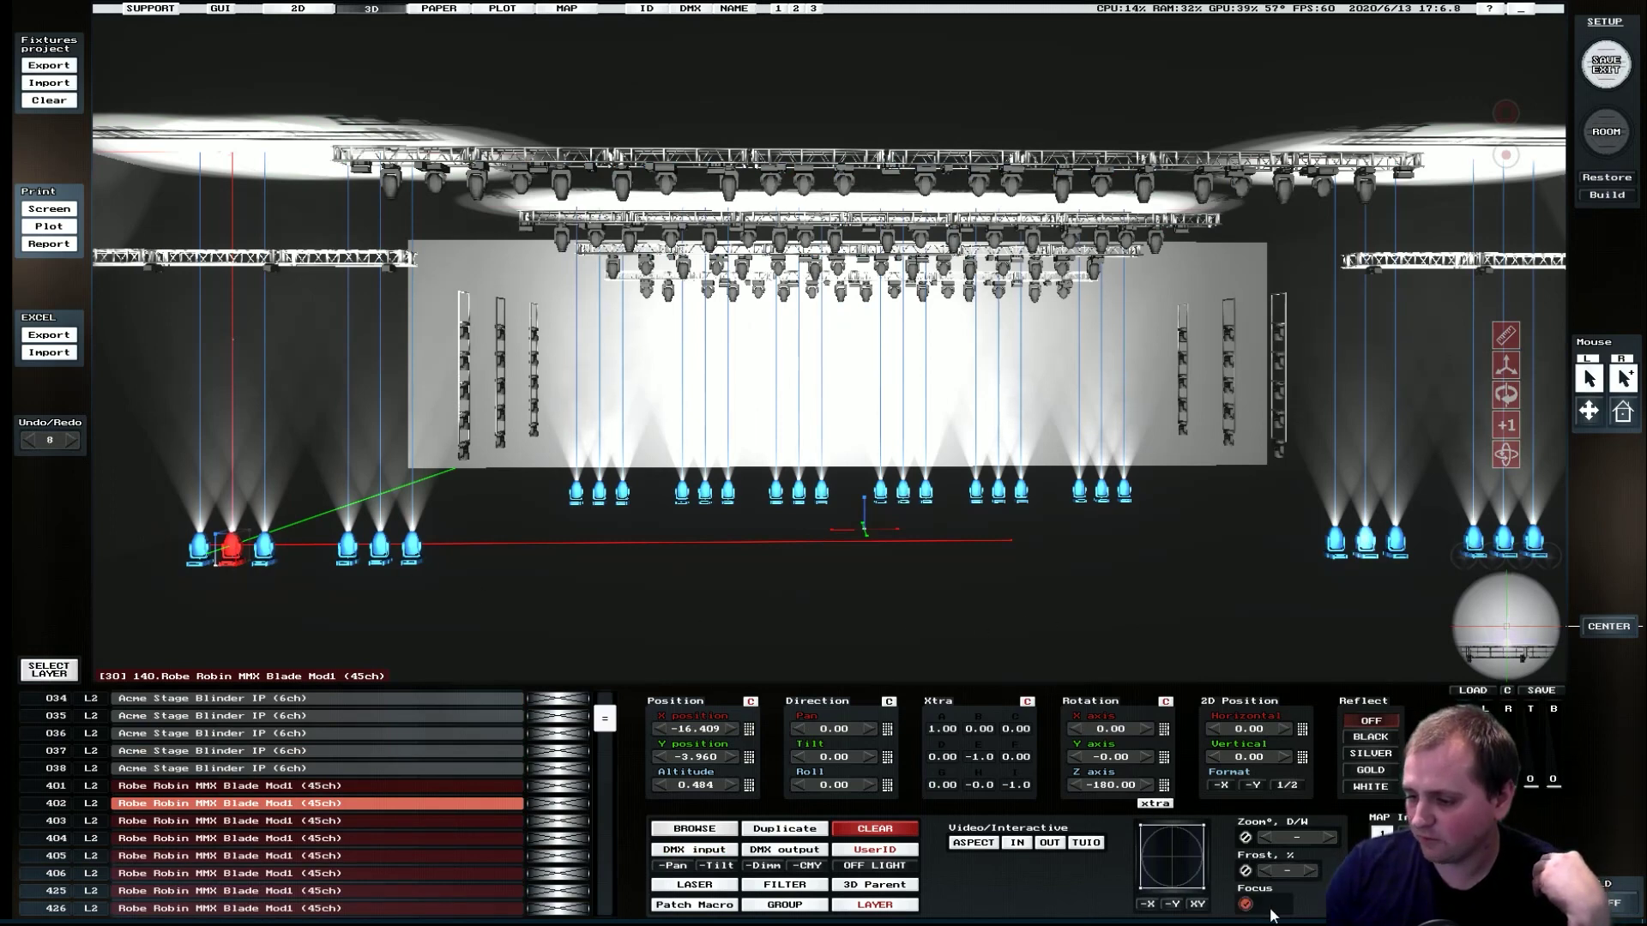
click(1607, 64)
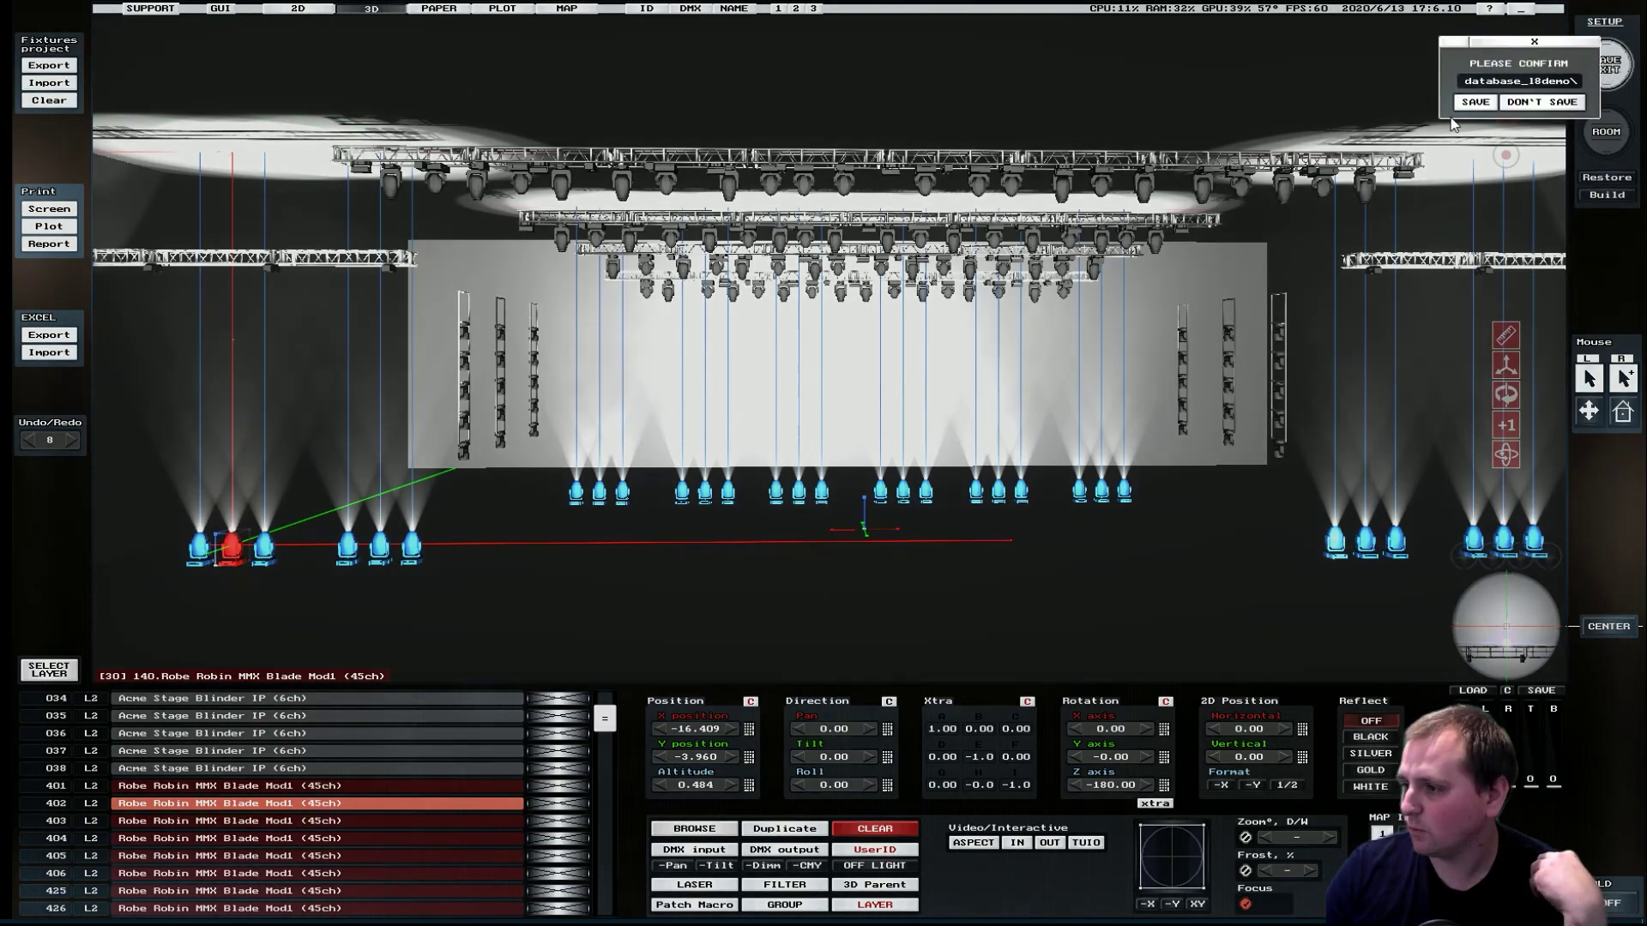
Confirm the save and aim the selected MMX Blade beams at the stage floor.
key(Return)
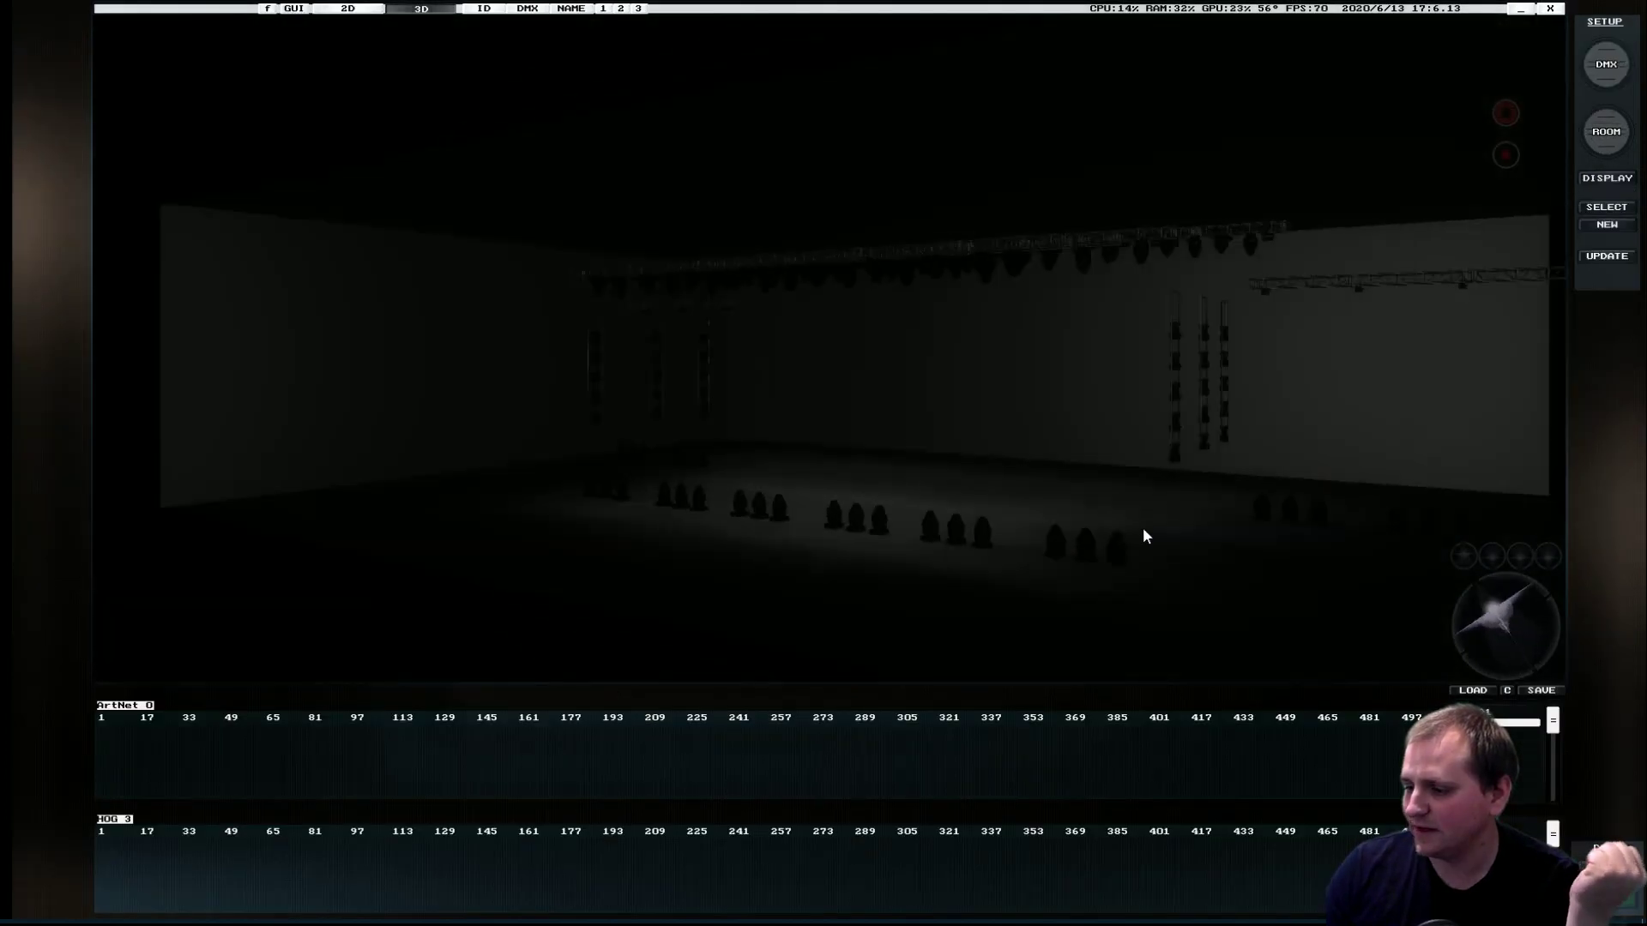
click(932, 507)
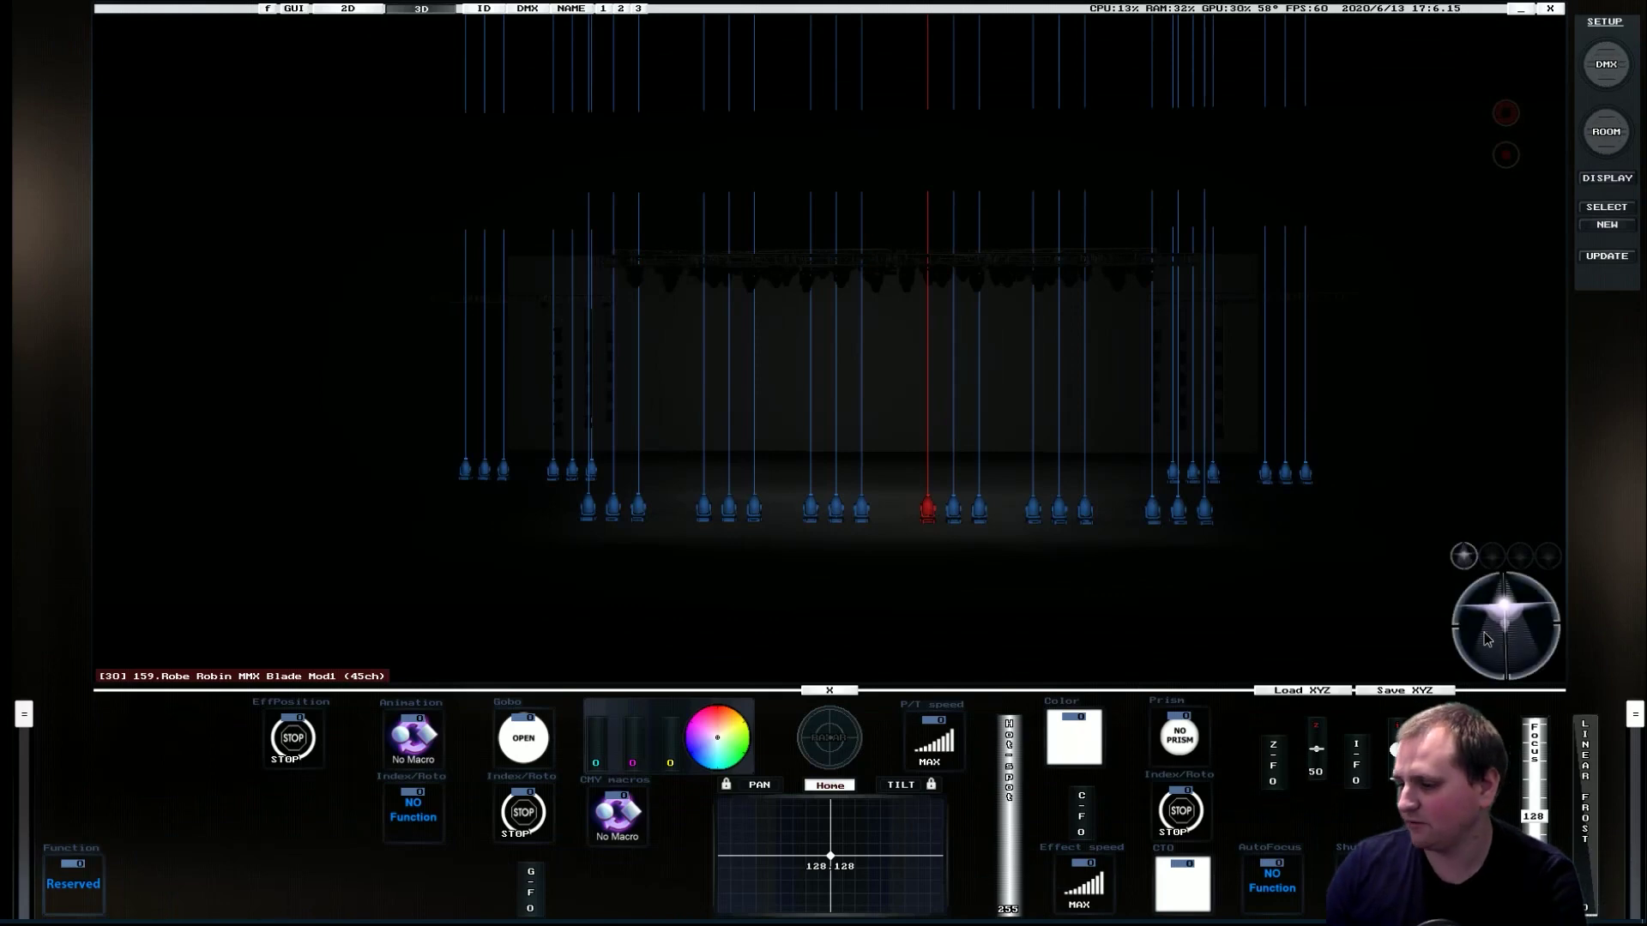
mouse_move(1501, 626)
mouse_down()
mouse_move(1493, 643)
mouse_move(1507, 635)
mouse_up()
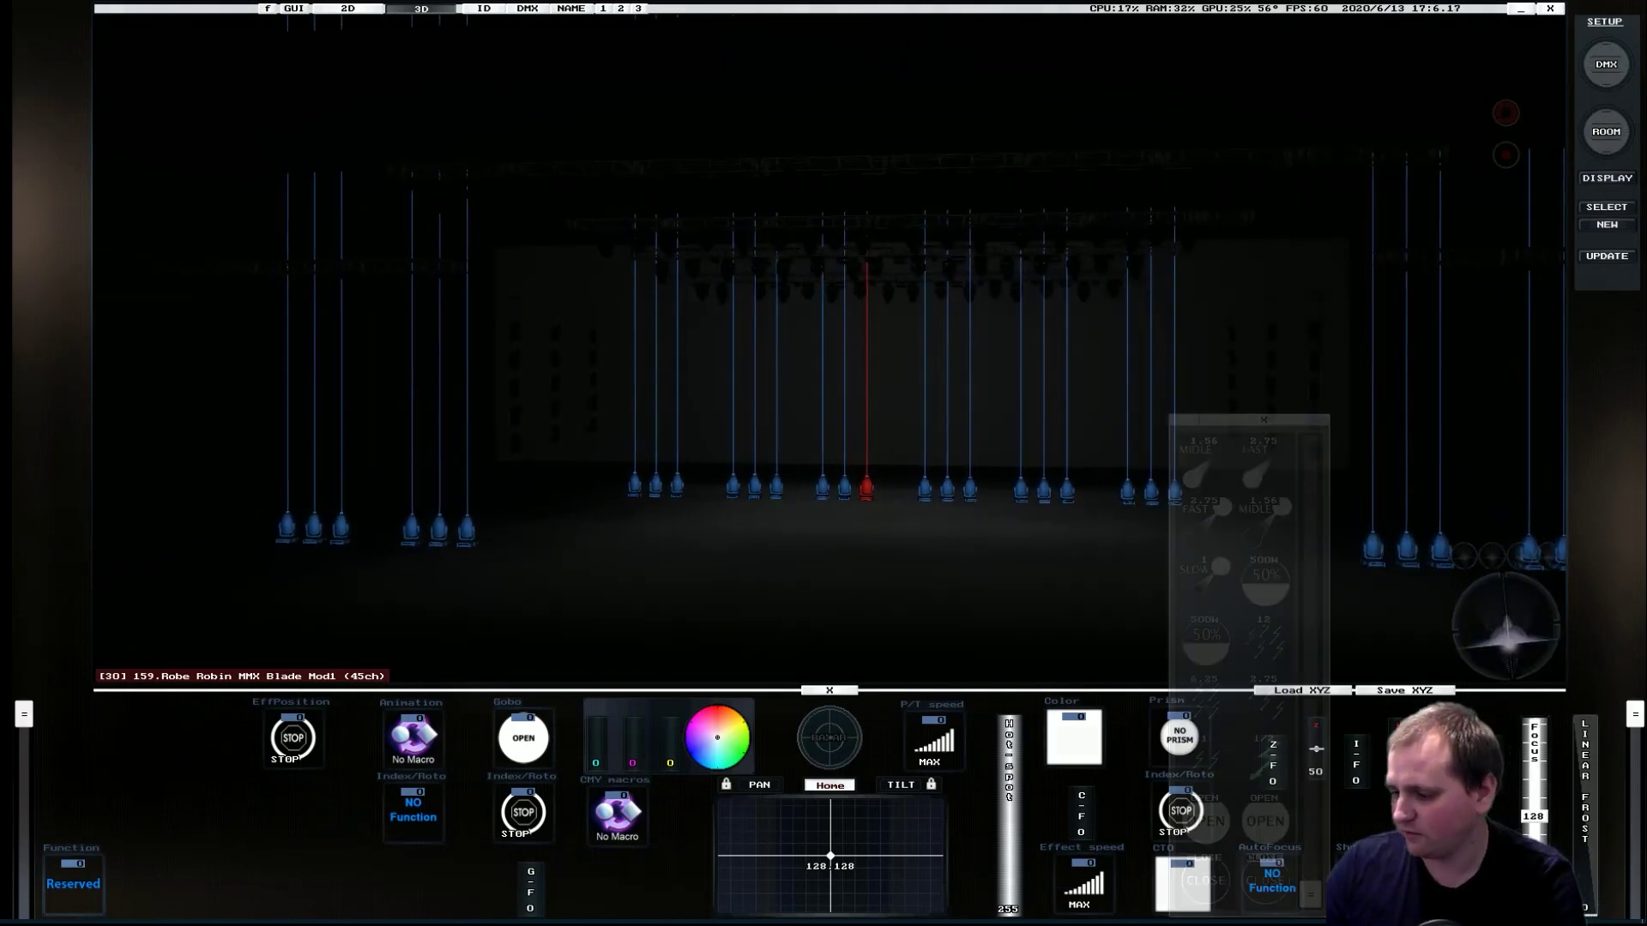
click(1270, 841)
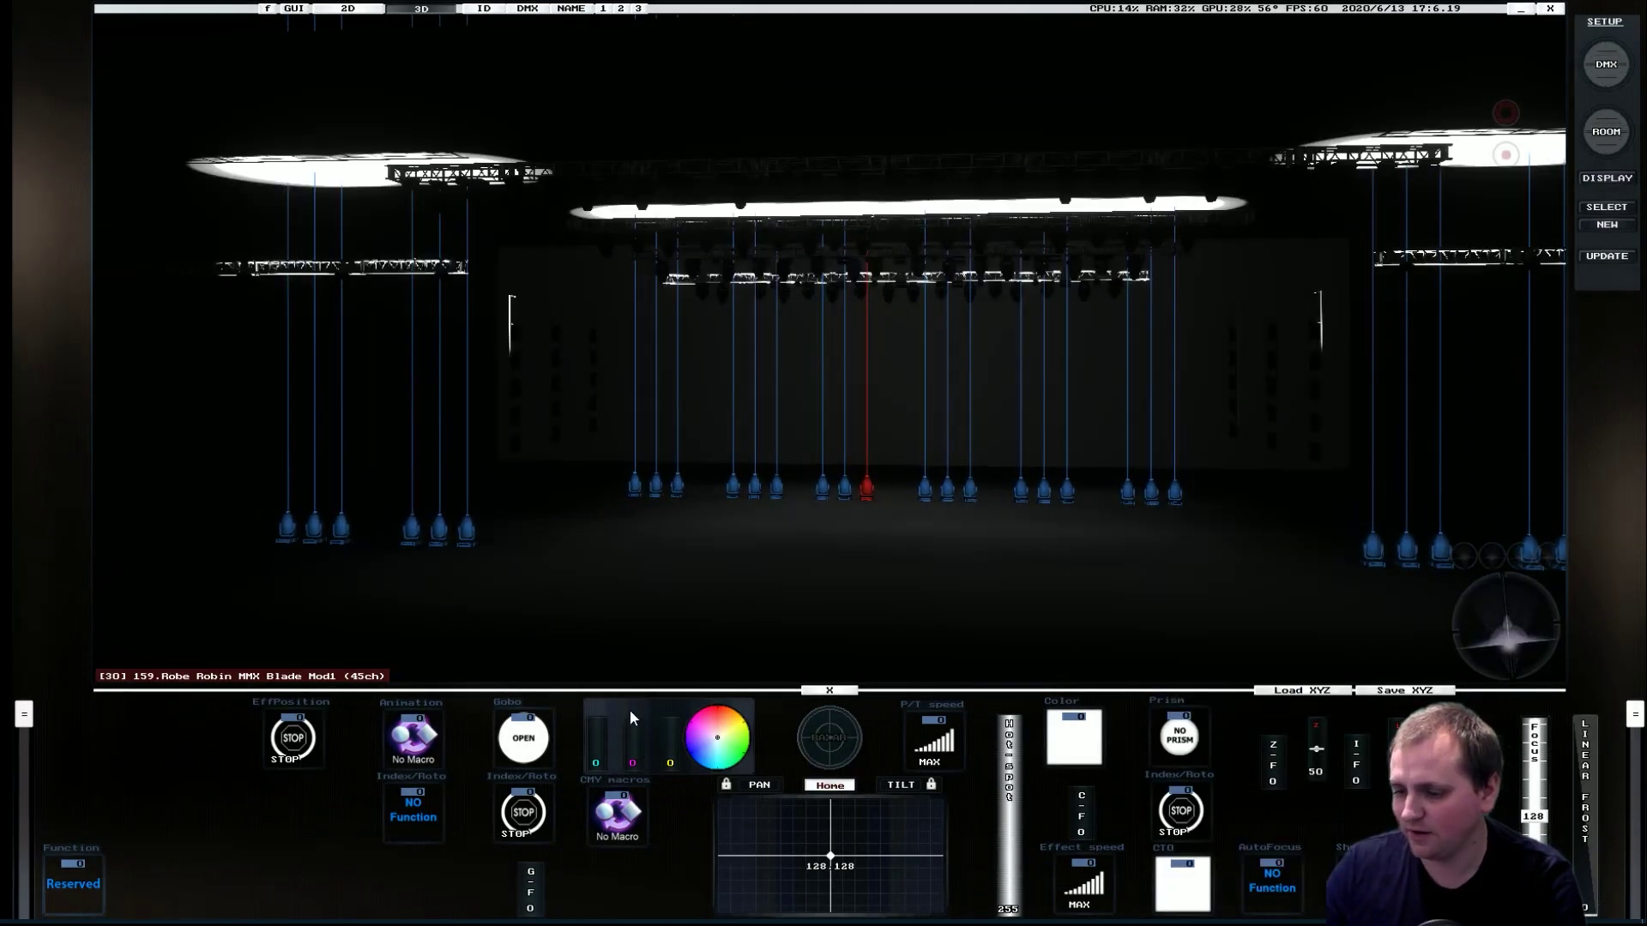
click(828, 740)
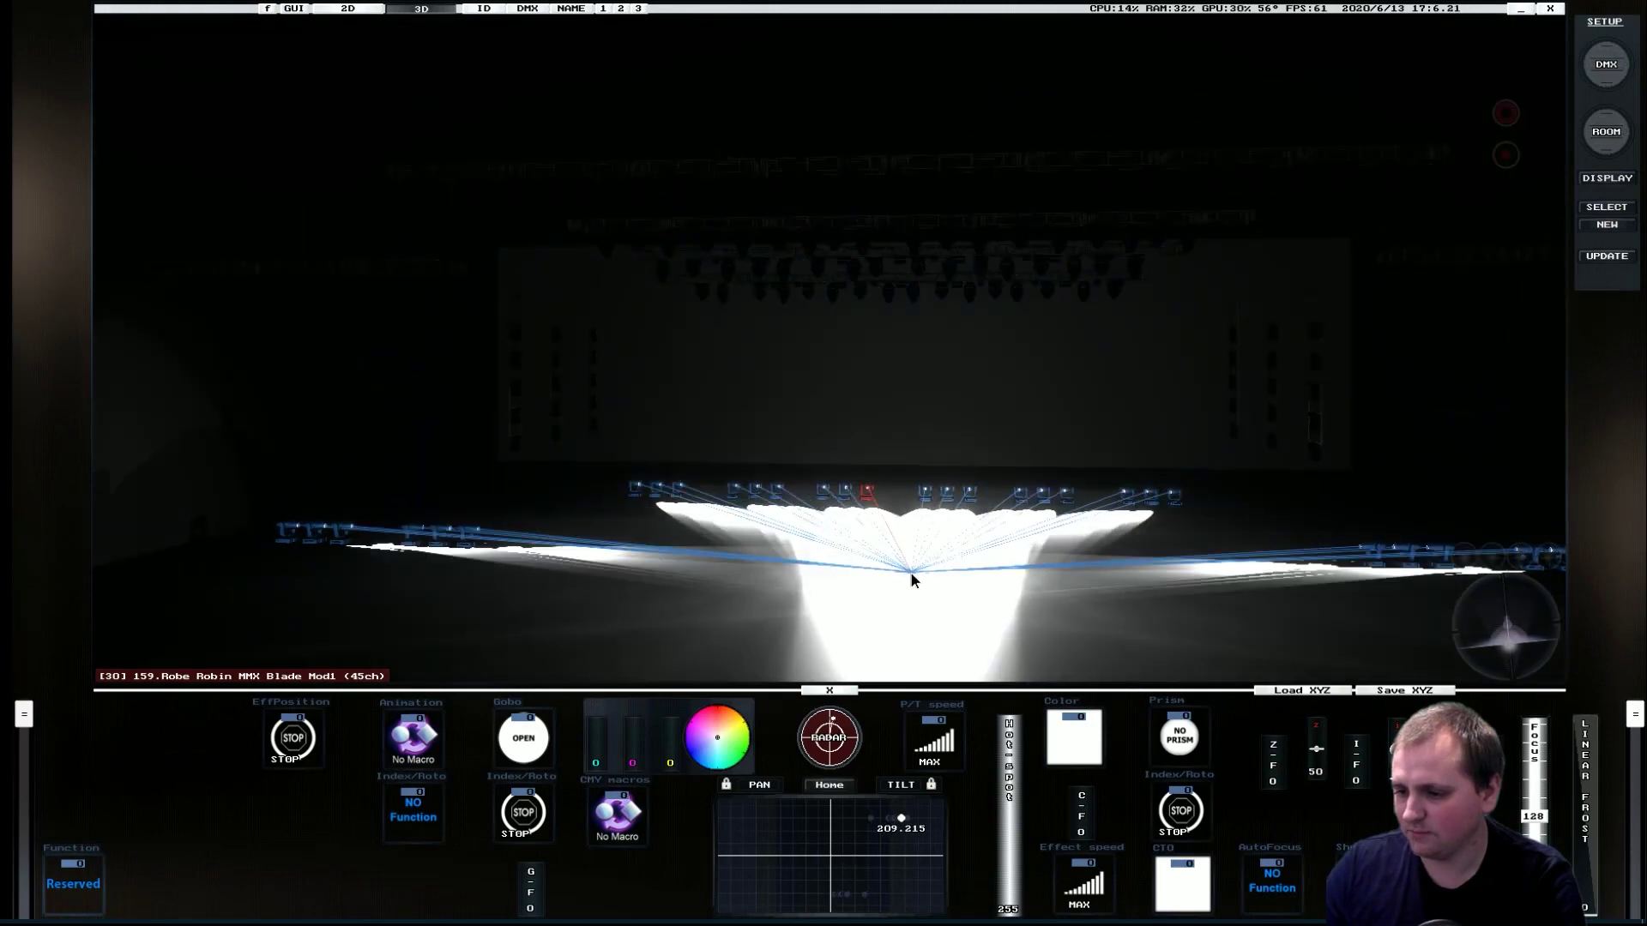
Aim one Blade at the back wall, project the grid gobo and lower its focus.
click(822, 495)
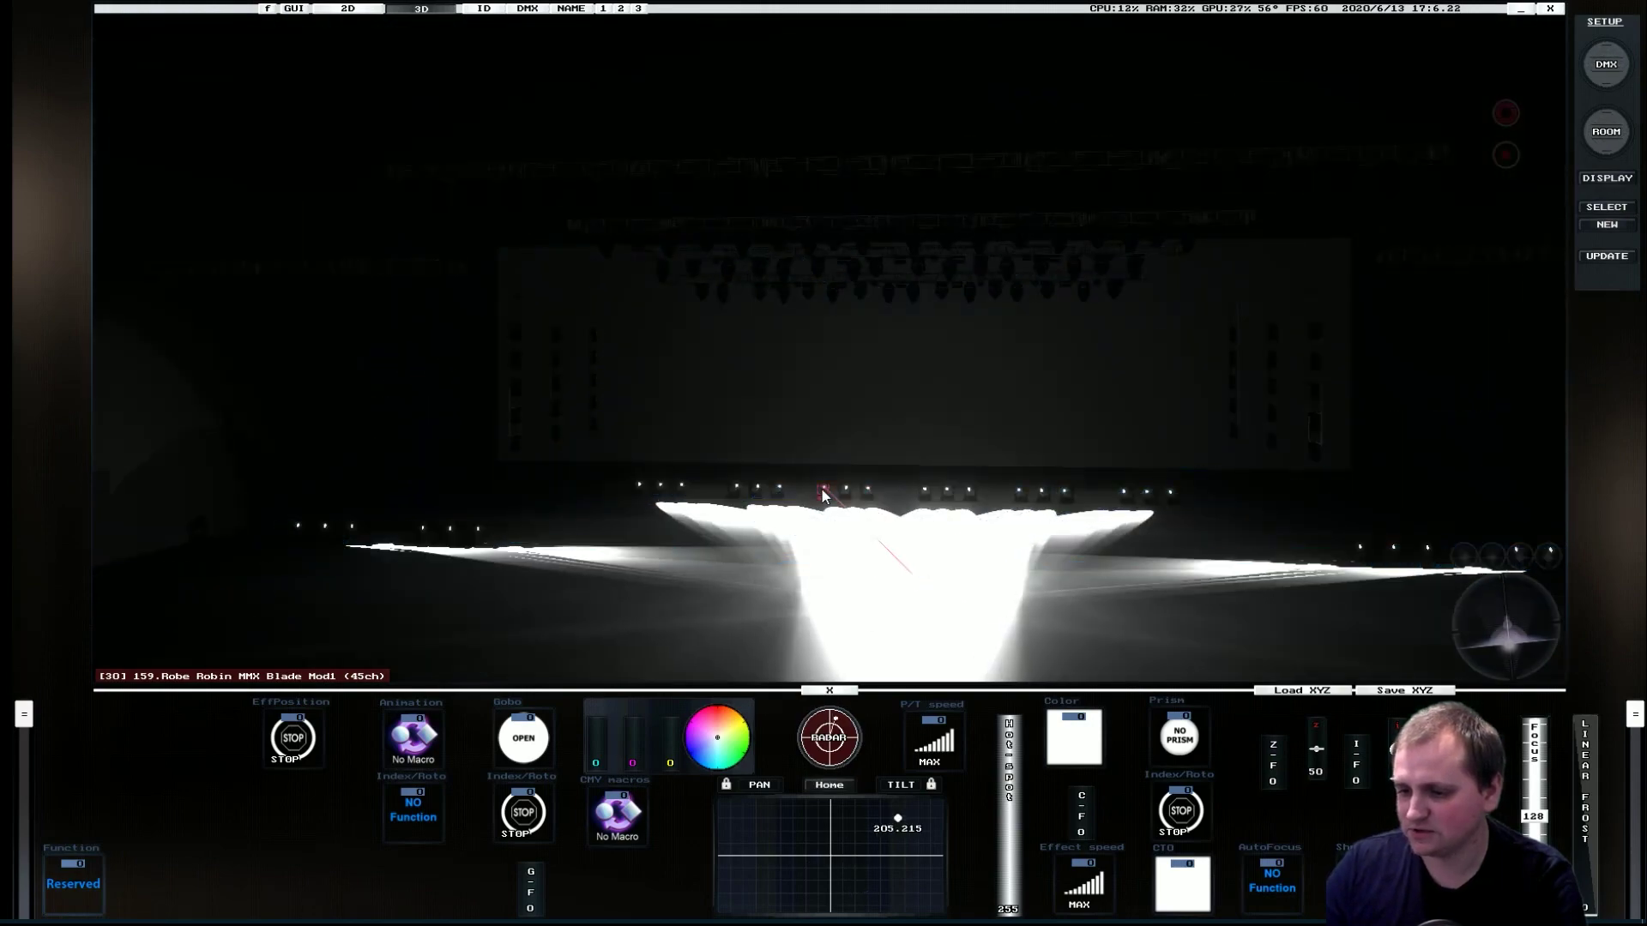
click(871, 374)
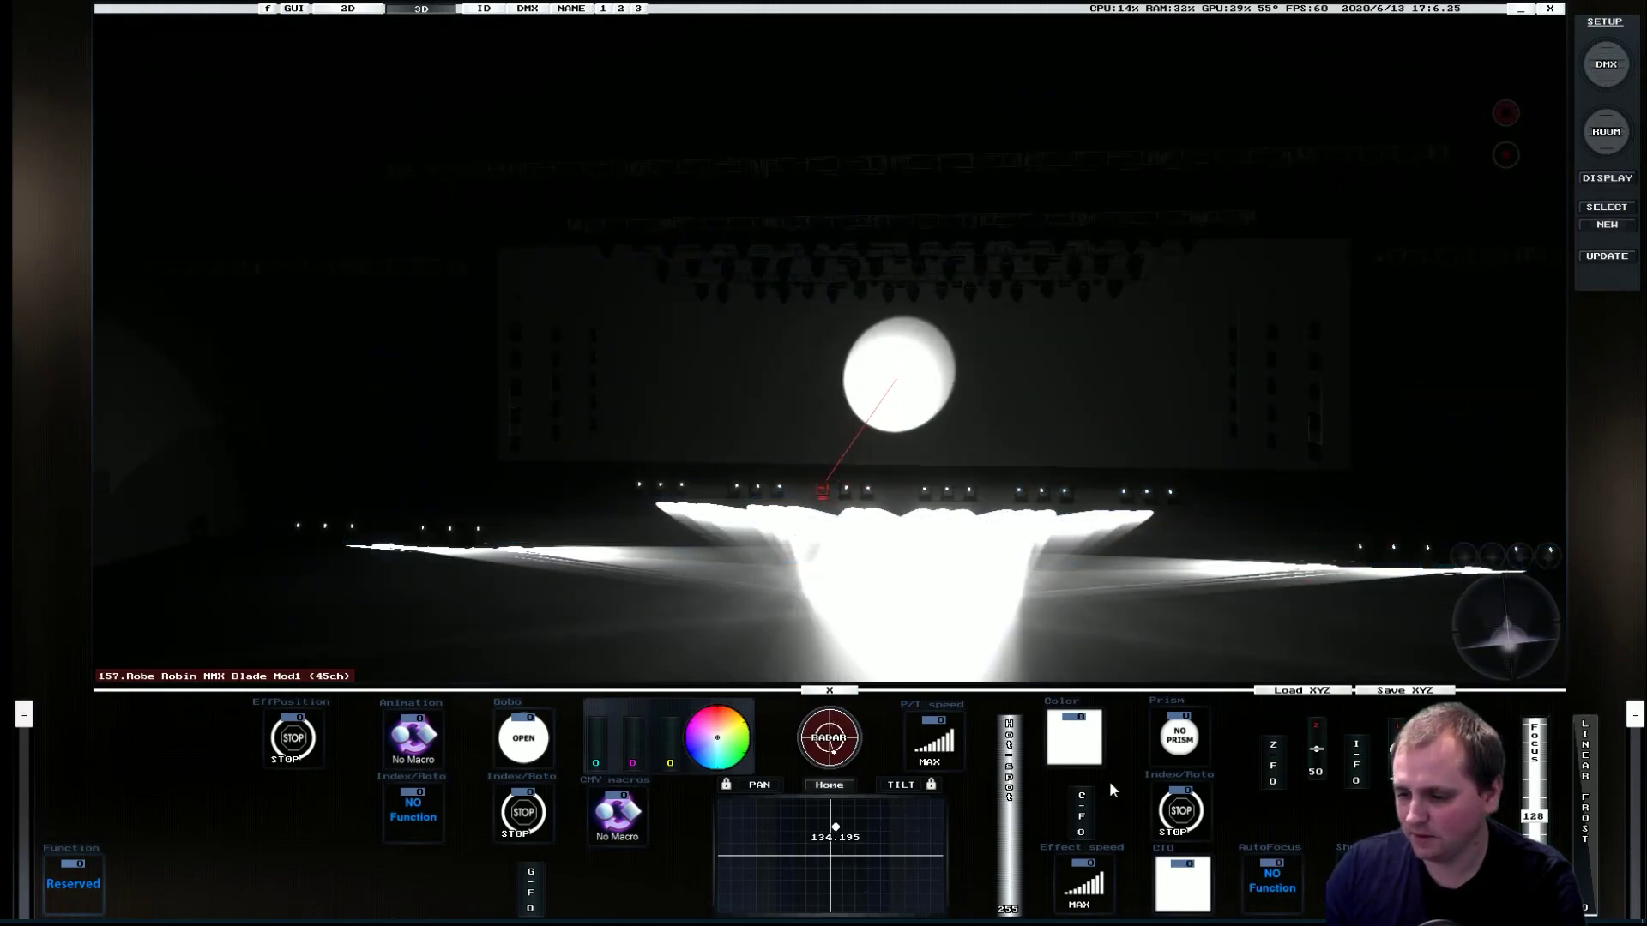
click(527, 736)
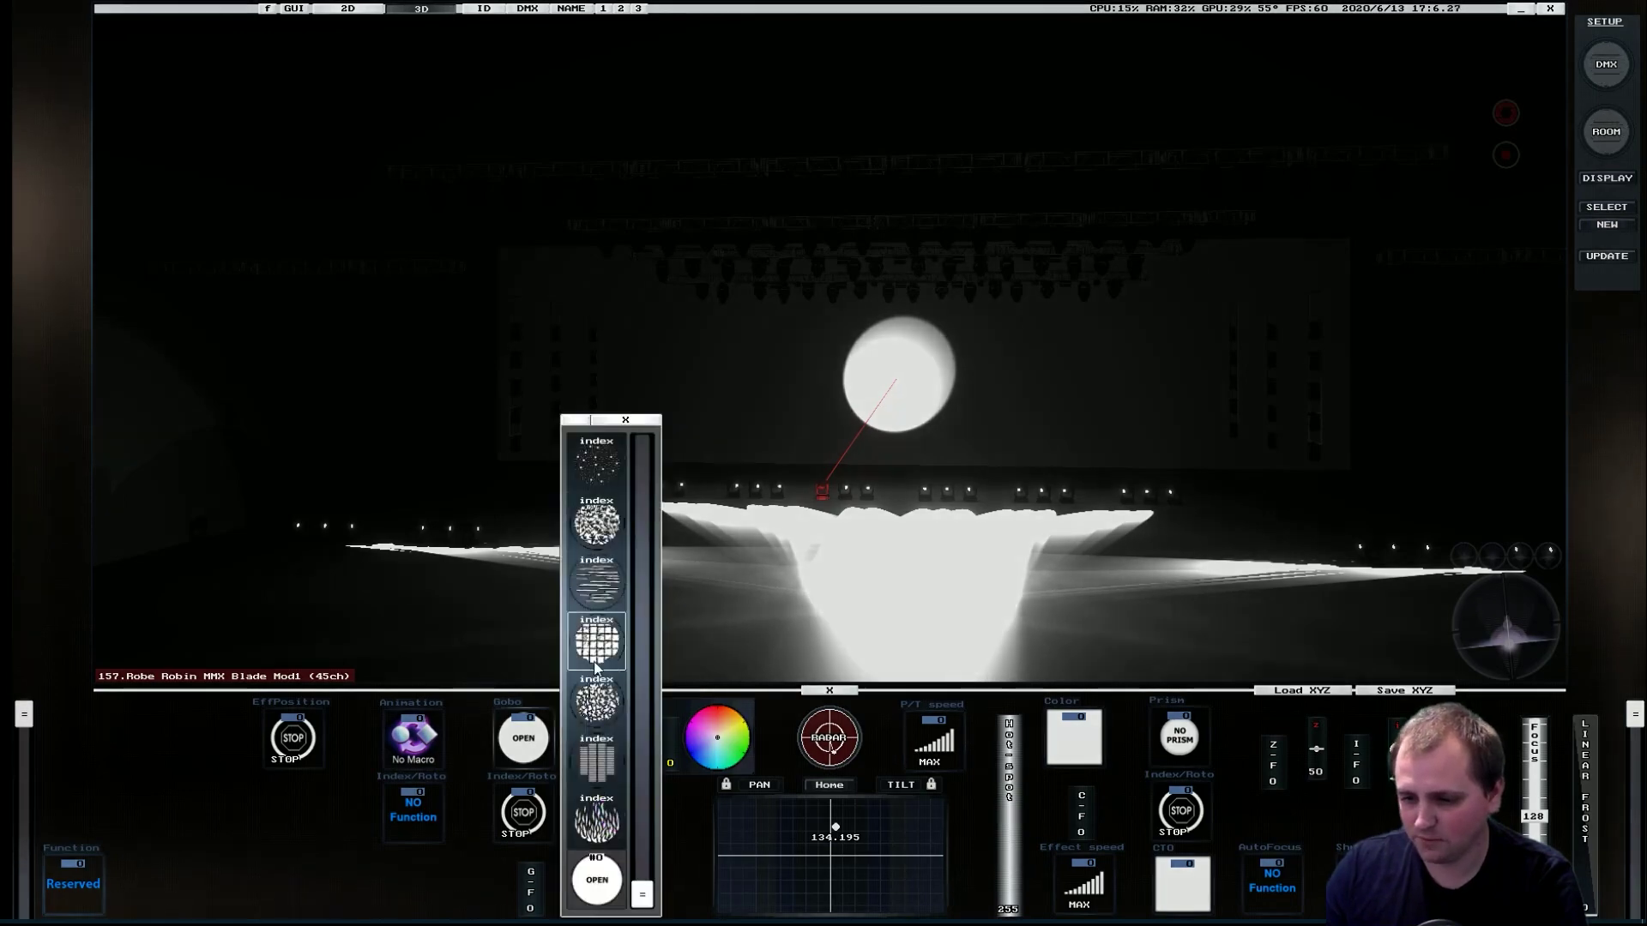
click(598, 654)
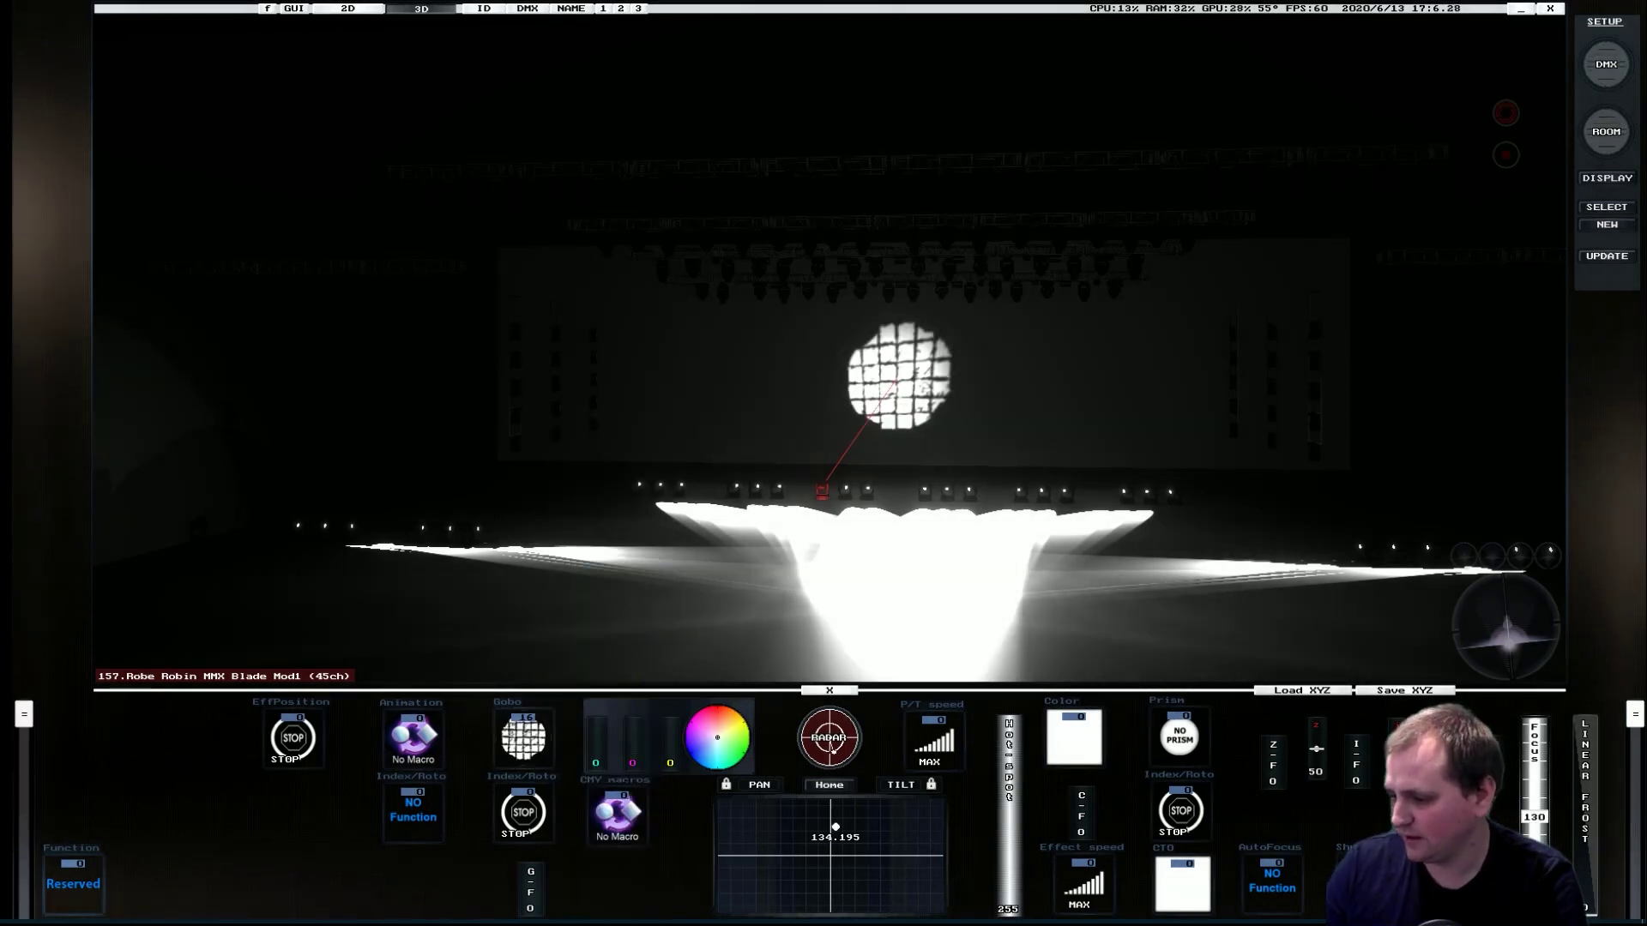
drag(1552, 714, 1535, 833)
Save the fixture setup to the database.
click(1607, 65)
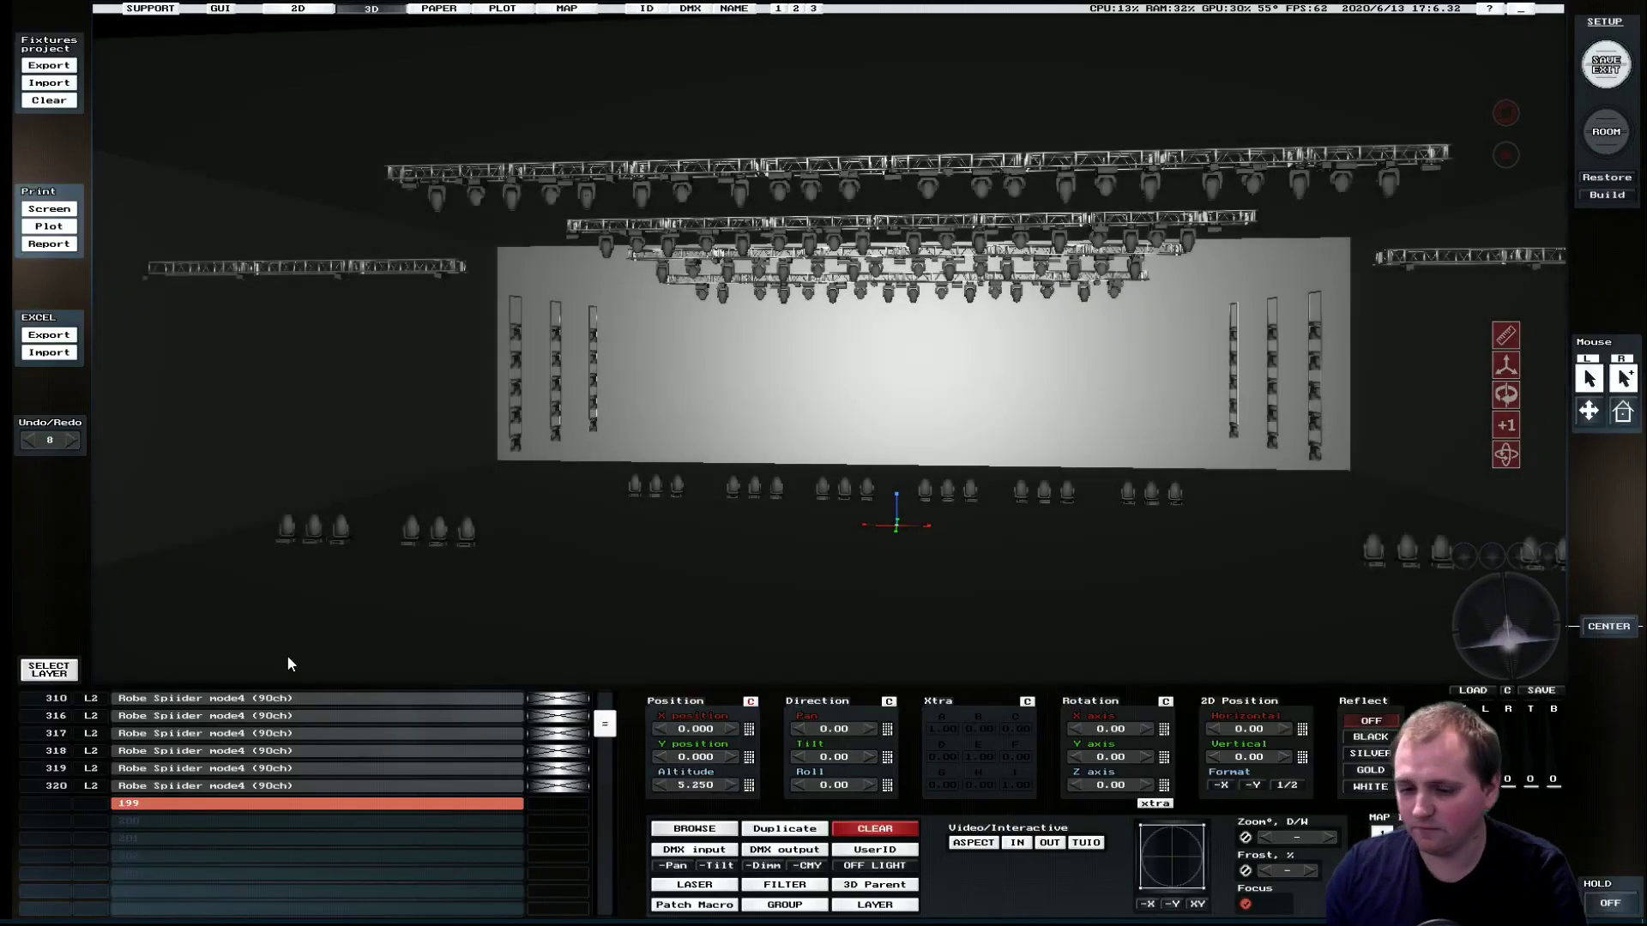
click(276, 768)
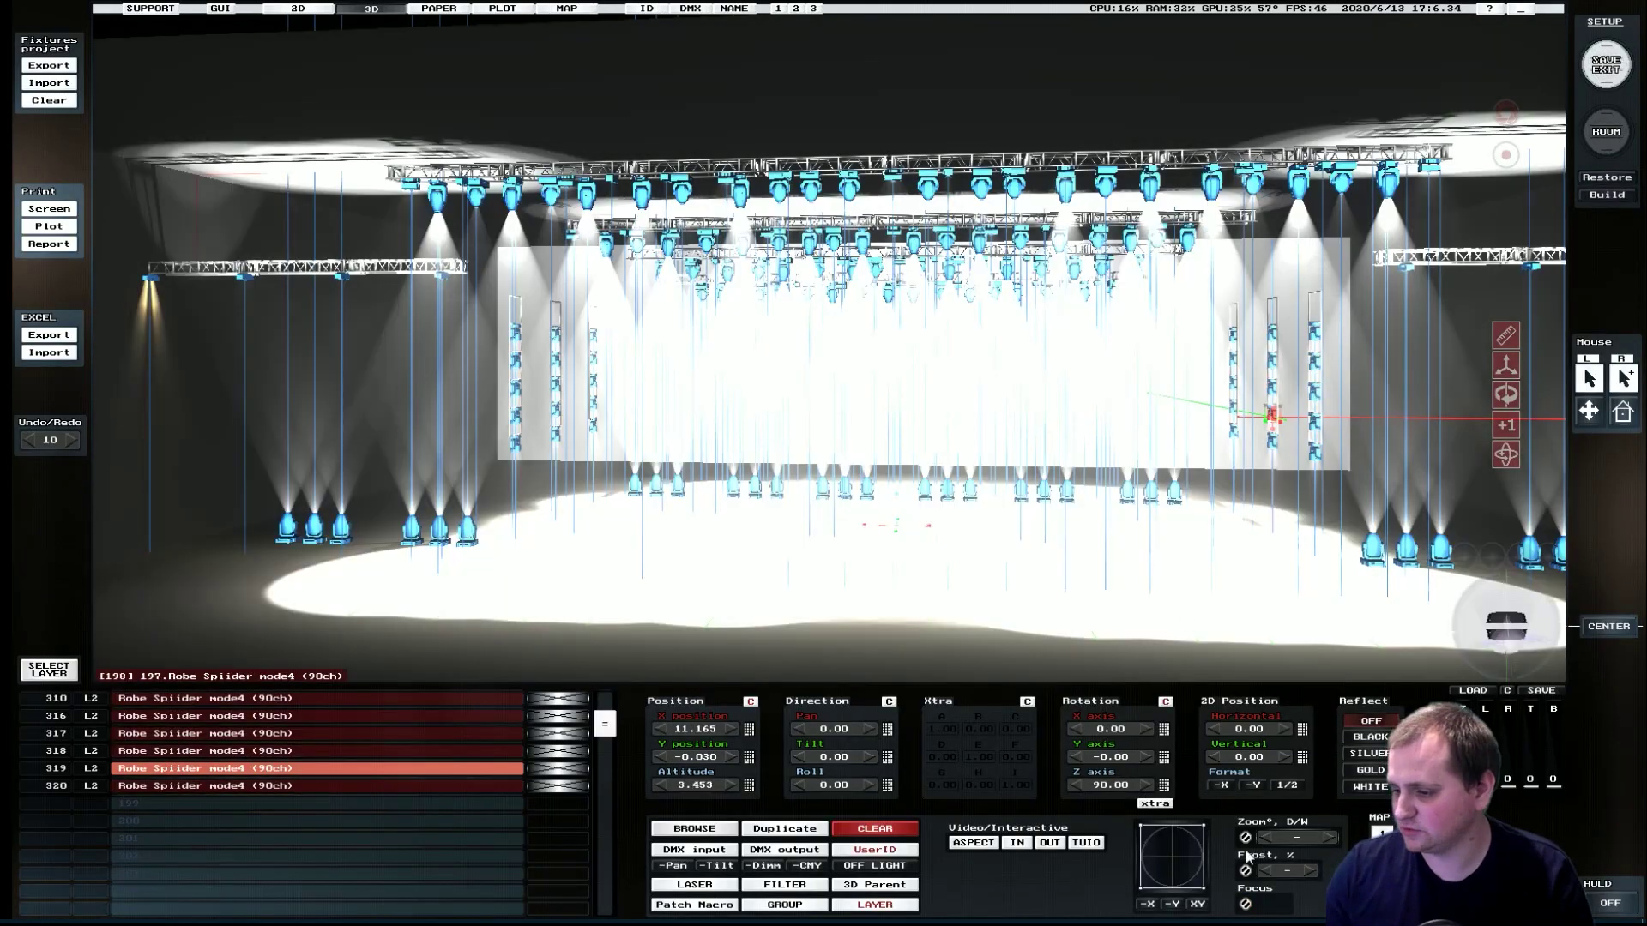
click(1606, 65)
click(1475, 103)
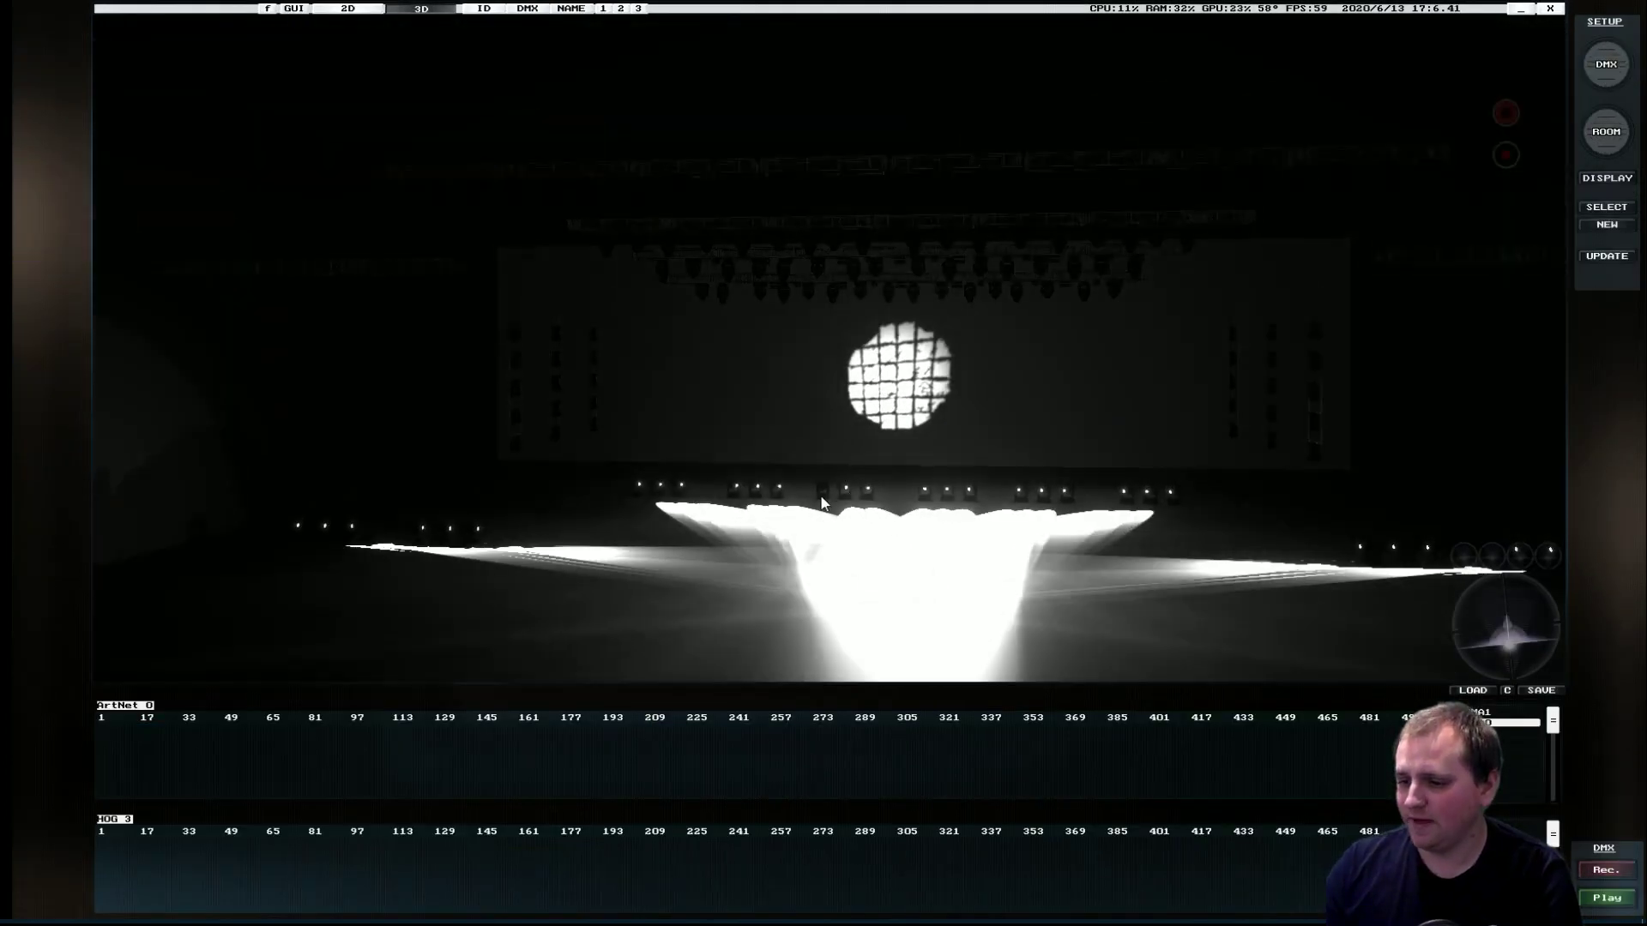
Adjust focus and zoom on the Blade projecting the grid gobo.
click(821, 497)
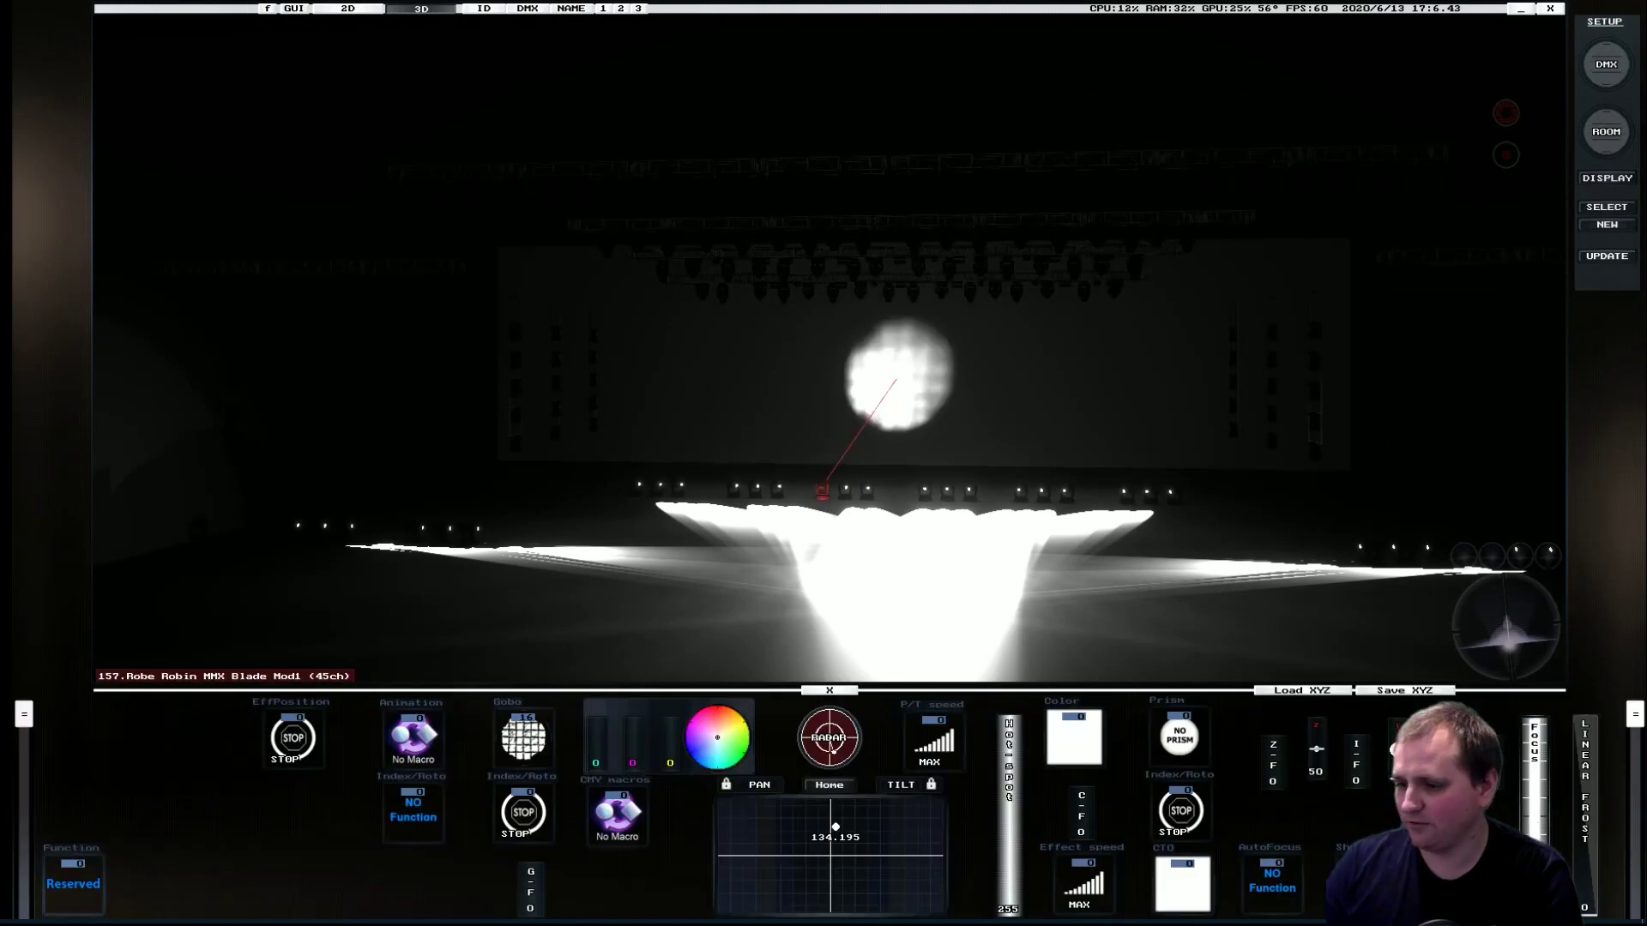
click(1522, 817)
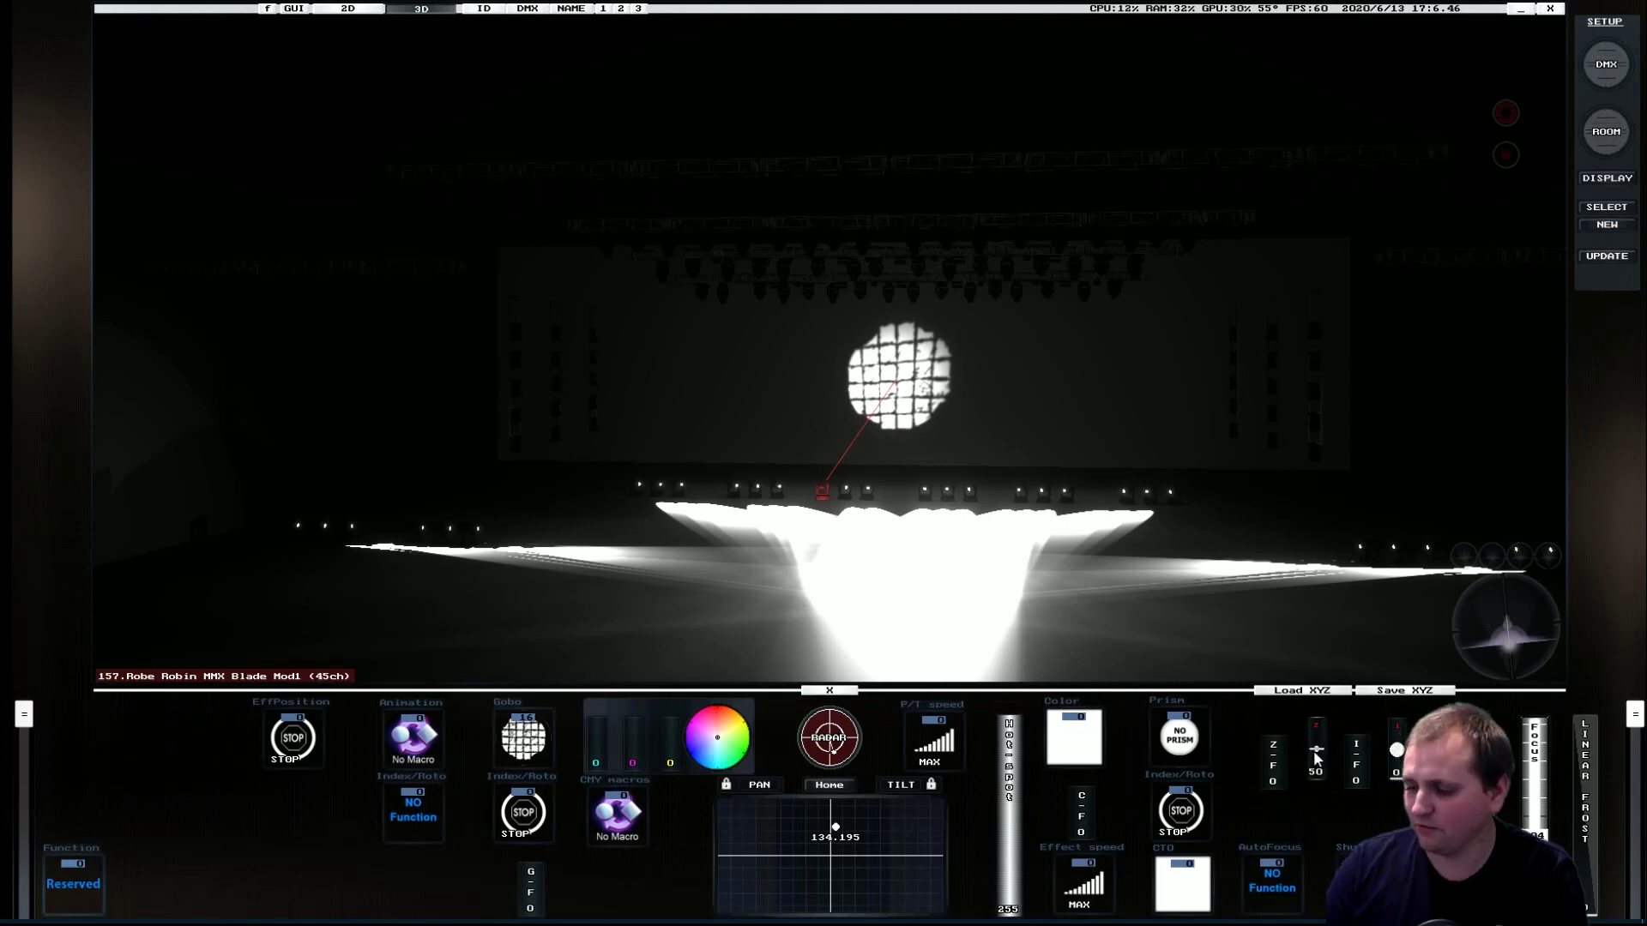
mouse_move(1315, 750)
mouse_down()
mouse_move(1317, 791)
mouse_move(1325, 725)
mouse_up()
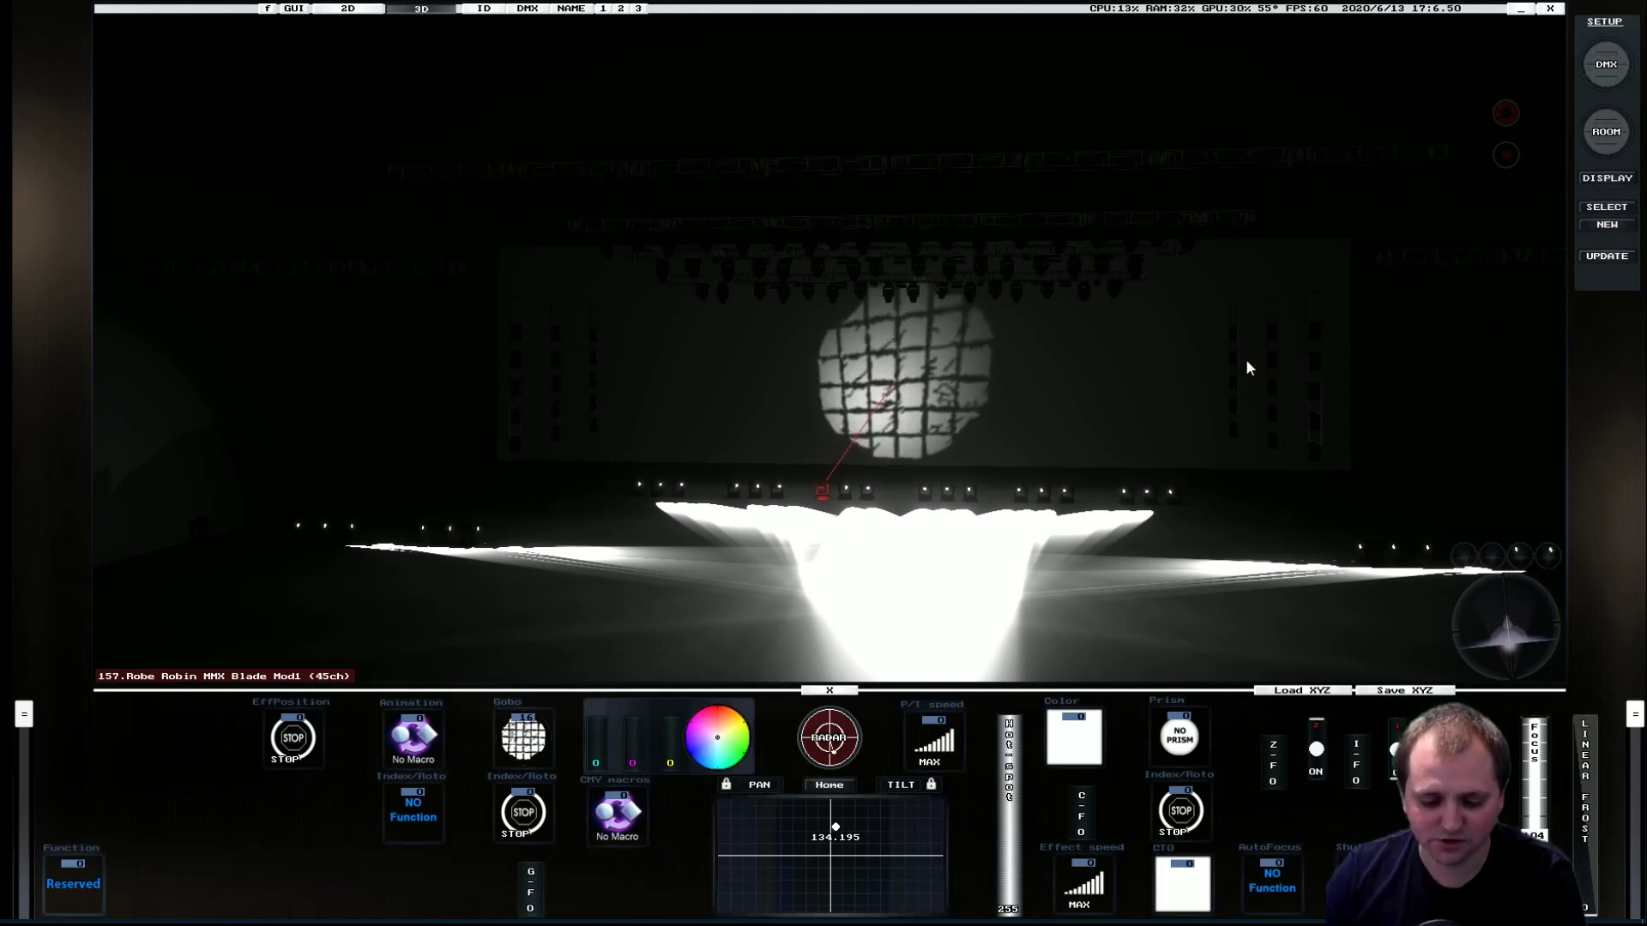
Select all Robe Robin MMX Blade fixtures and return to fixture setup.
click(1509, 632)
drag(1508, 633, 1508, 633)
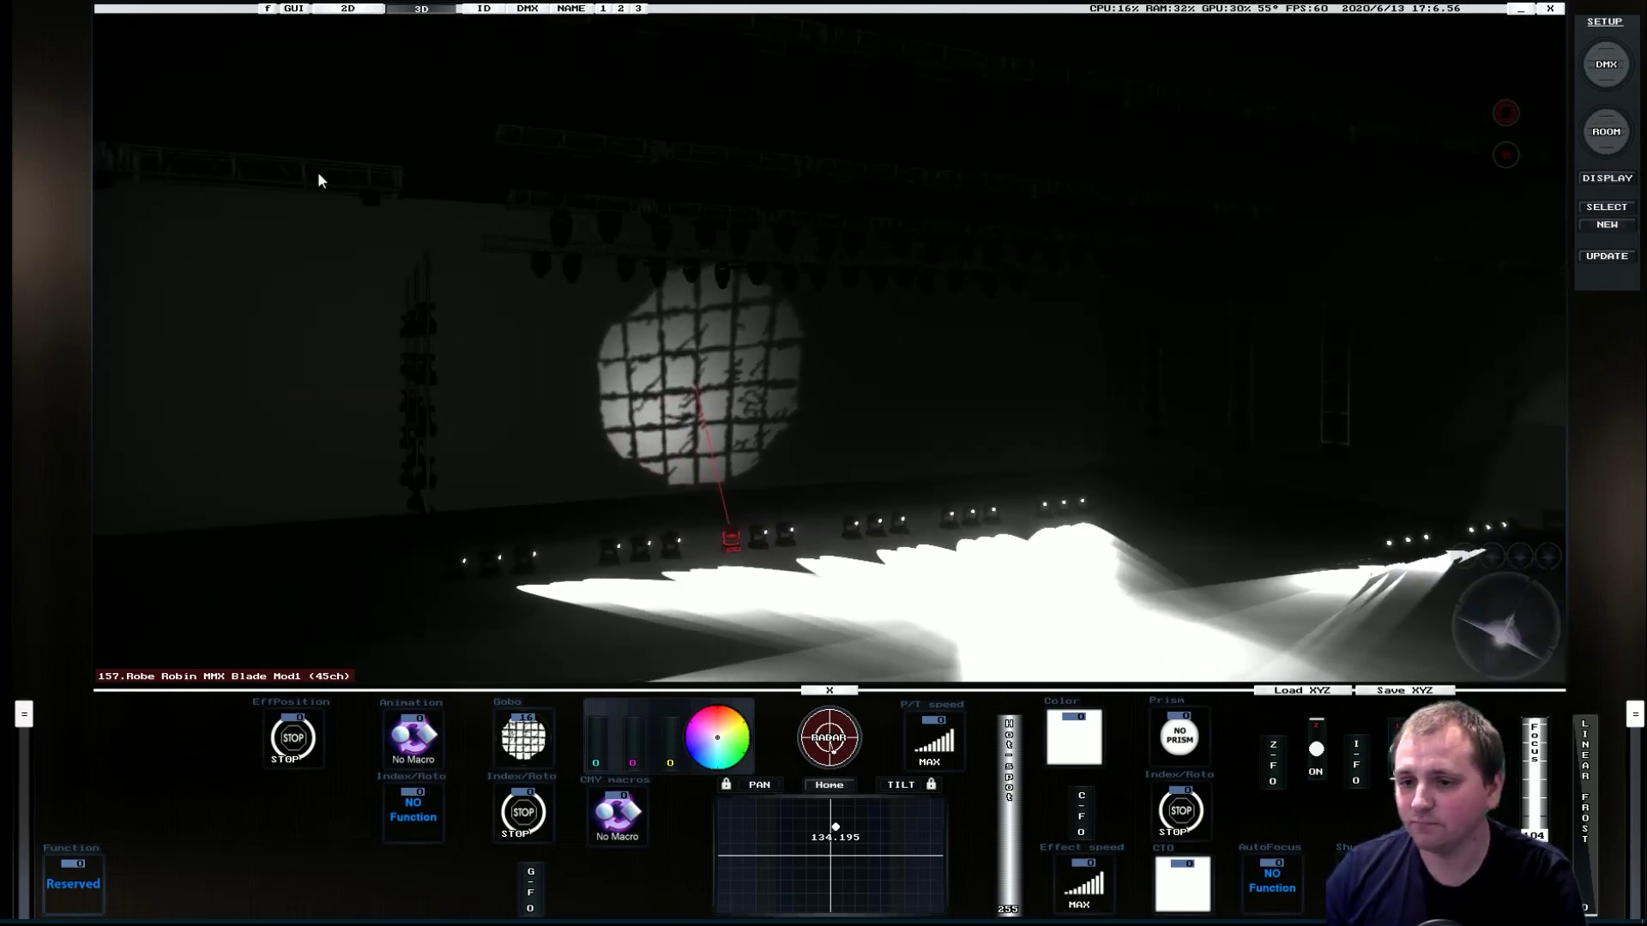
click(1335, 333)
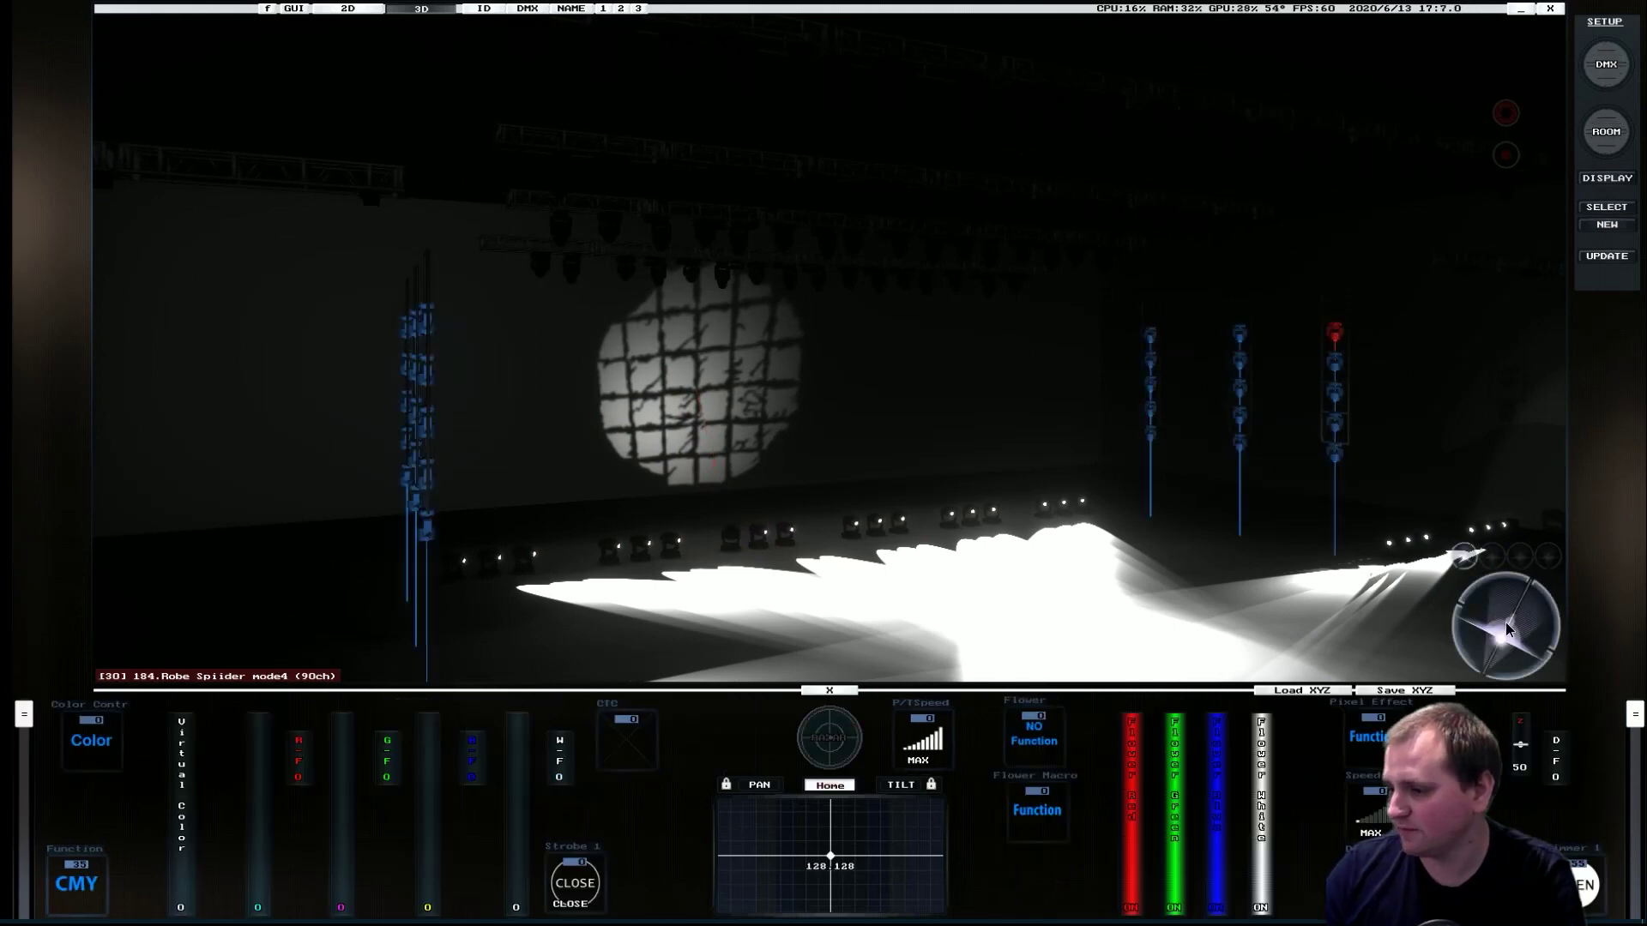
drag(1506, 621, 1506, 621)
click(537, 532)
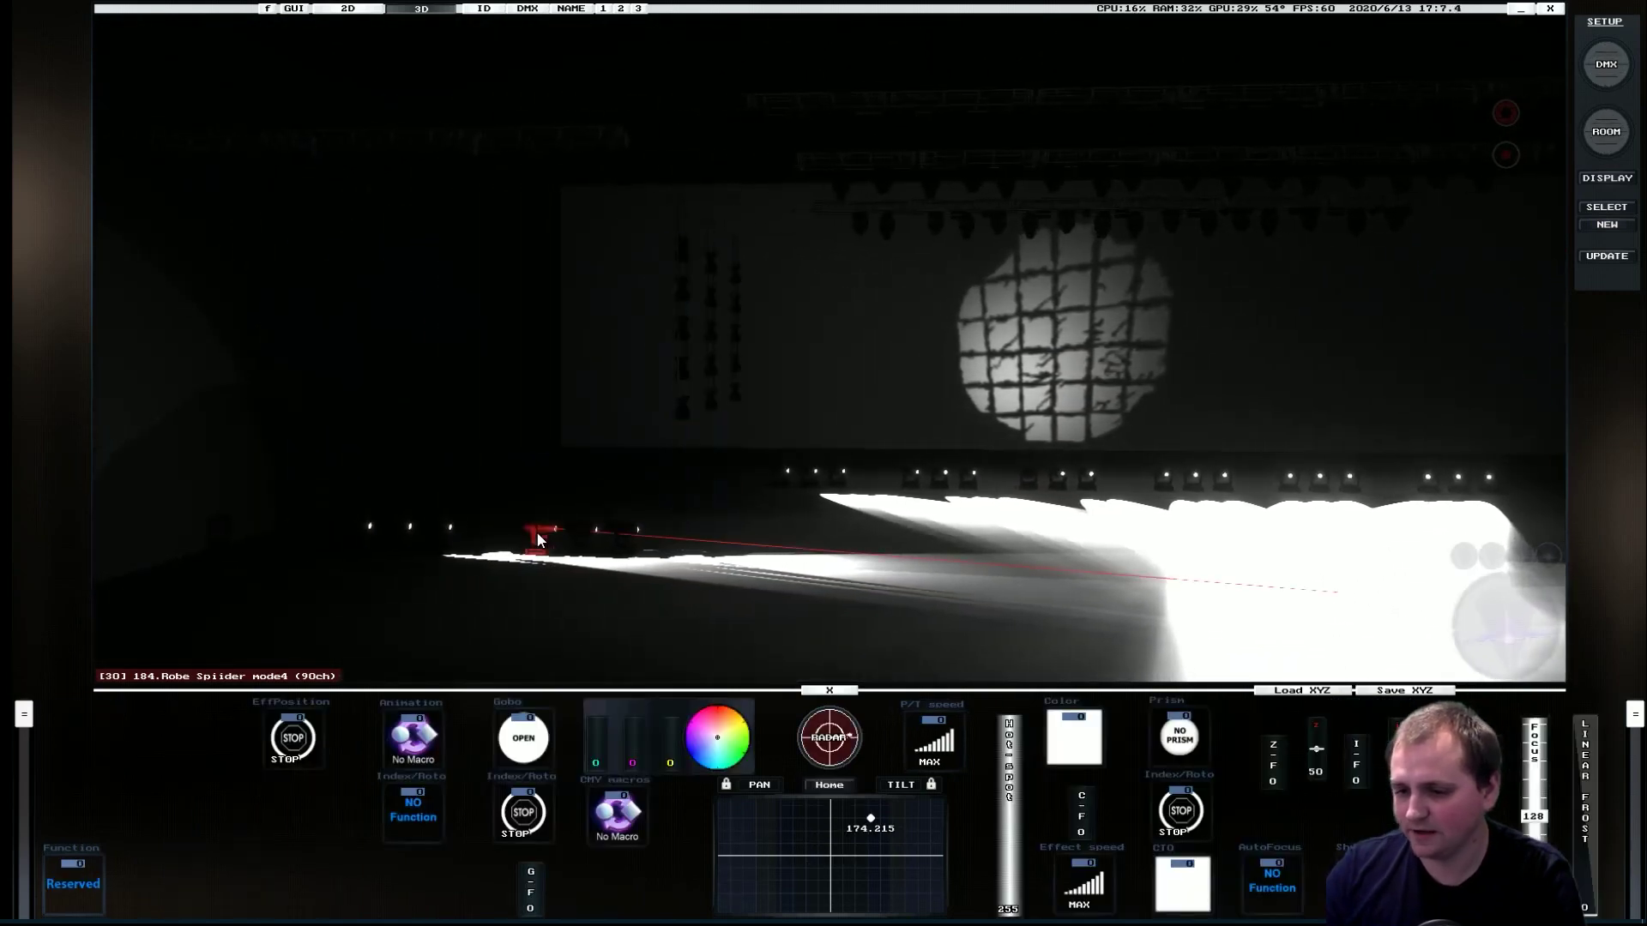
double_click(544, 532)
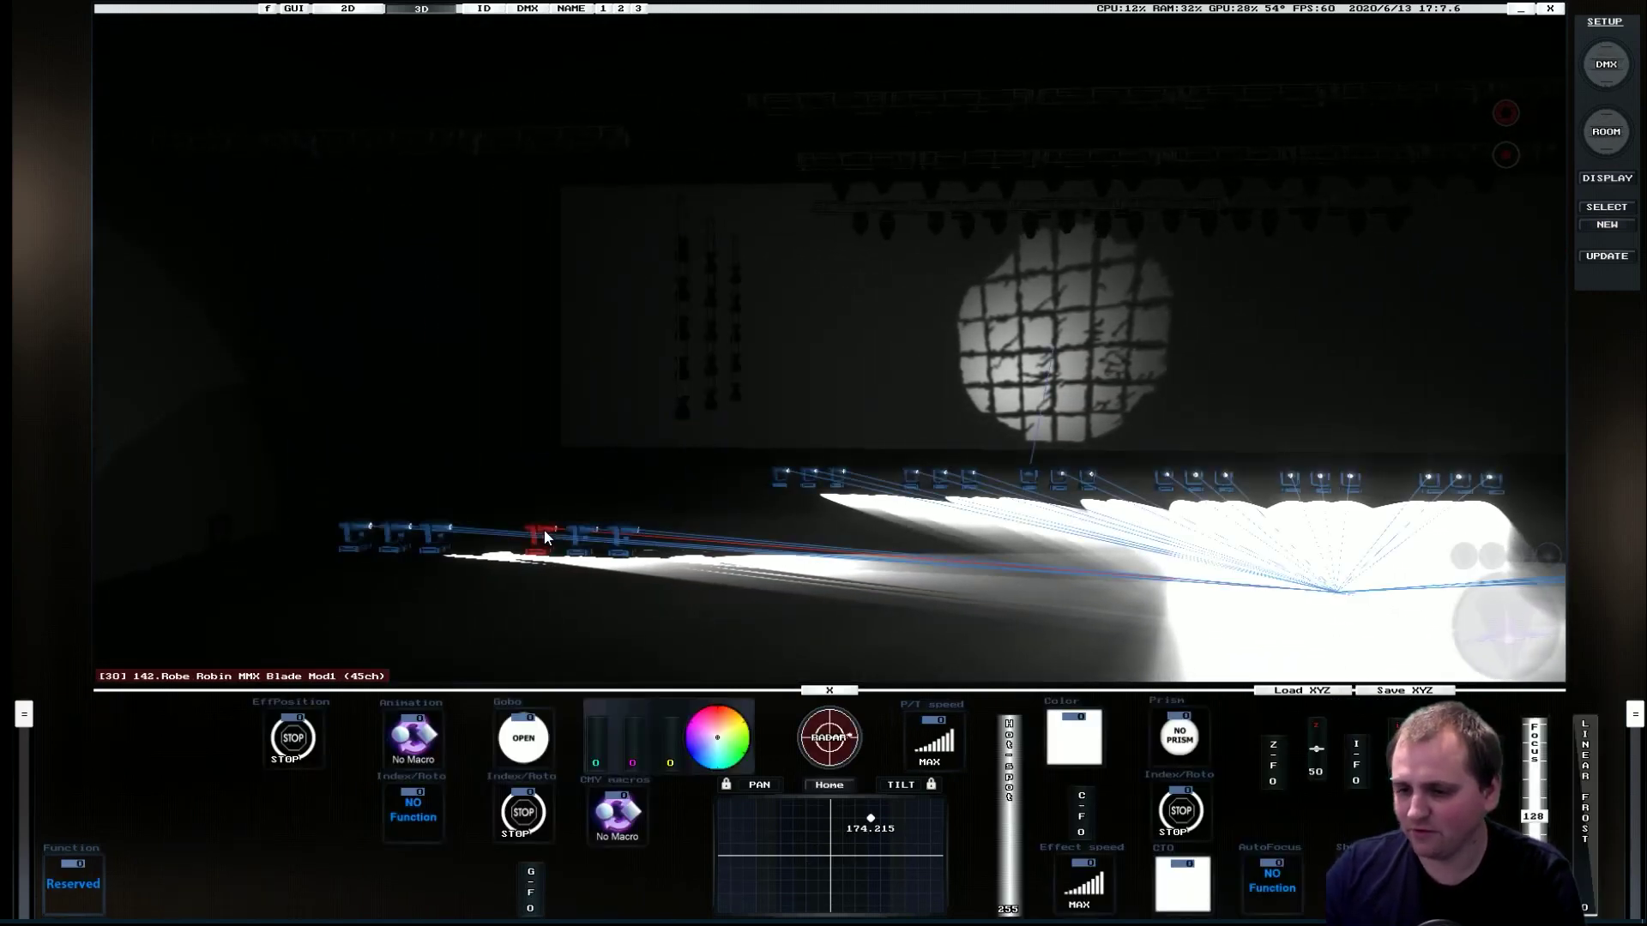
click(1619, 66)
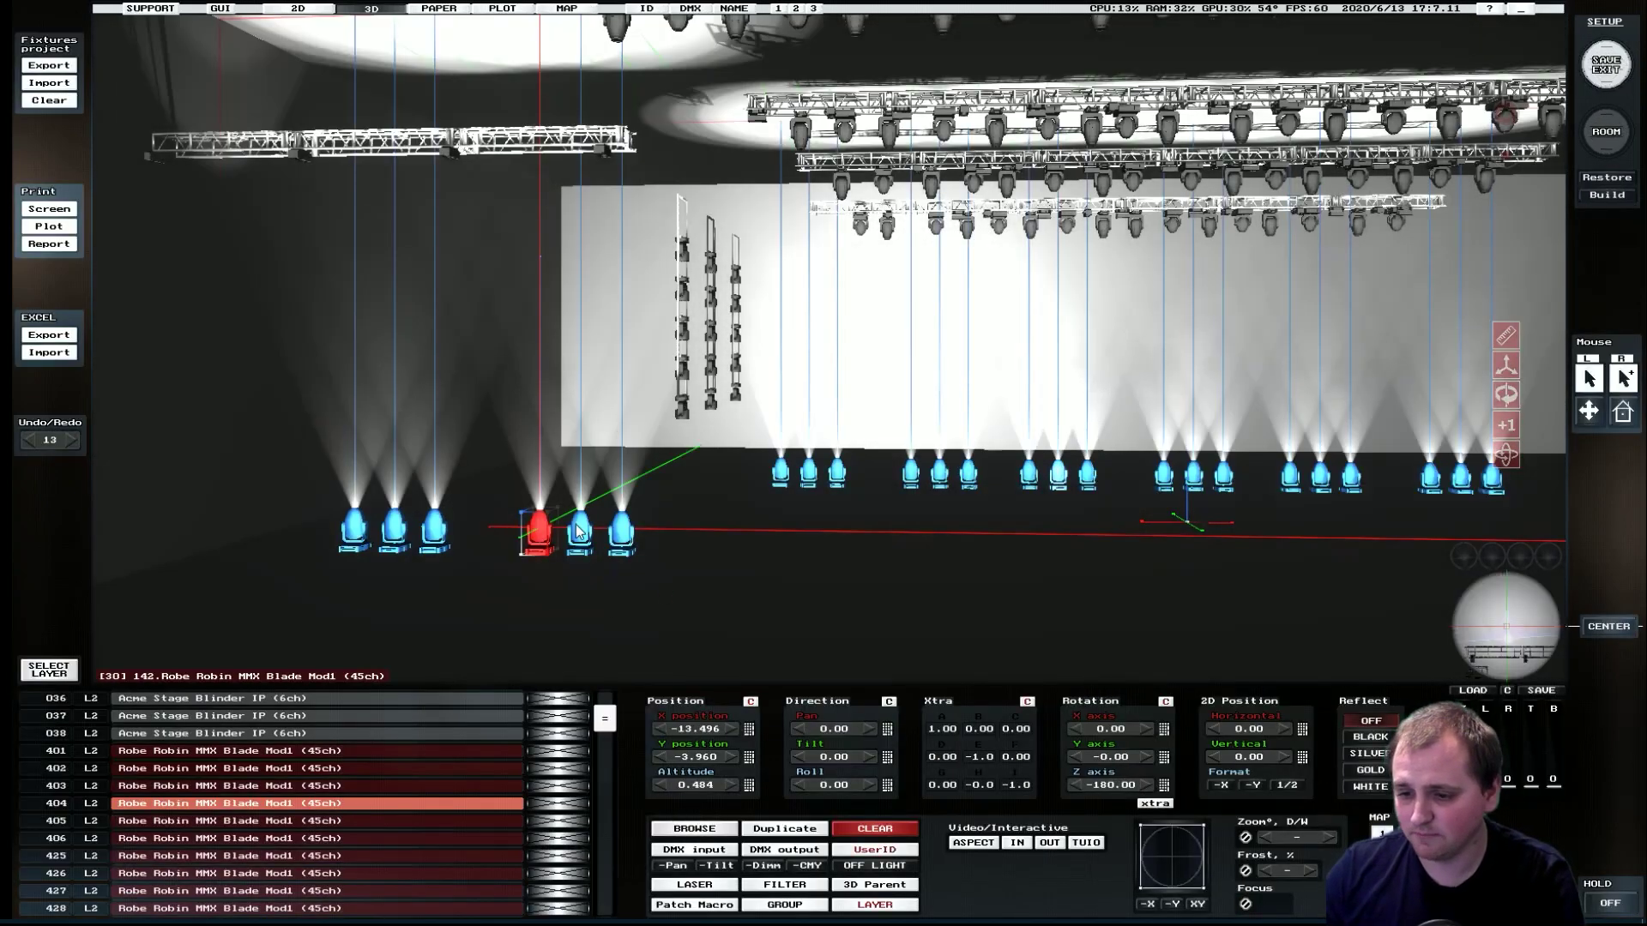
Change the driver of all 30 MMX Blades to Robe BMFL Spot Mod1, found by searching 'bmfl'.
click(577, 528)
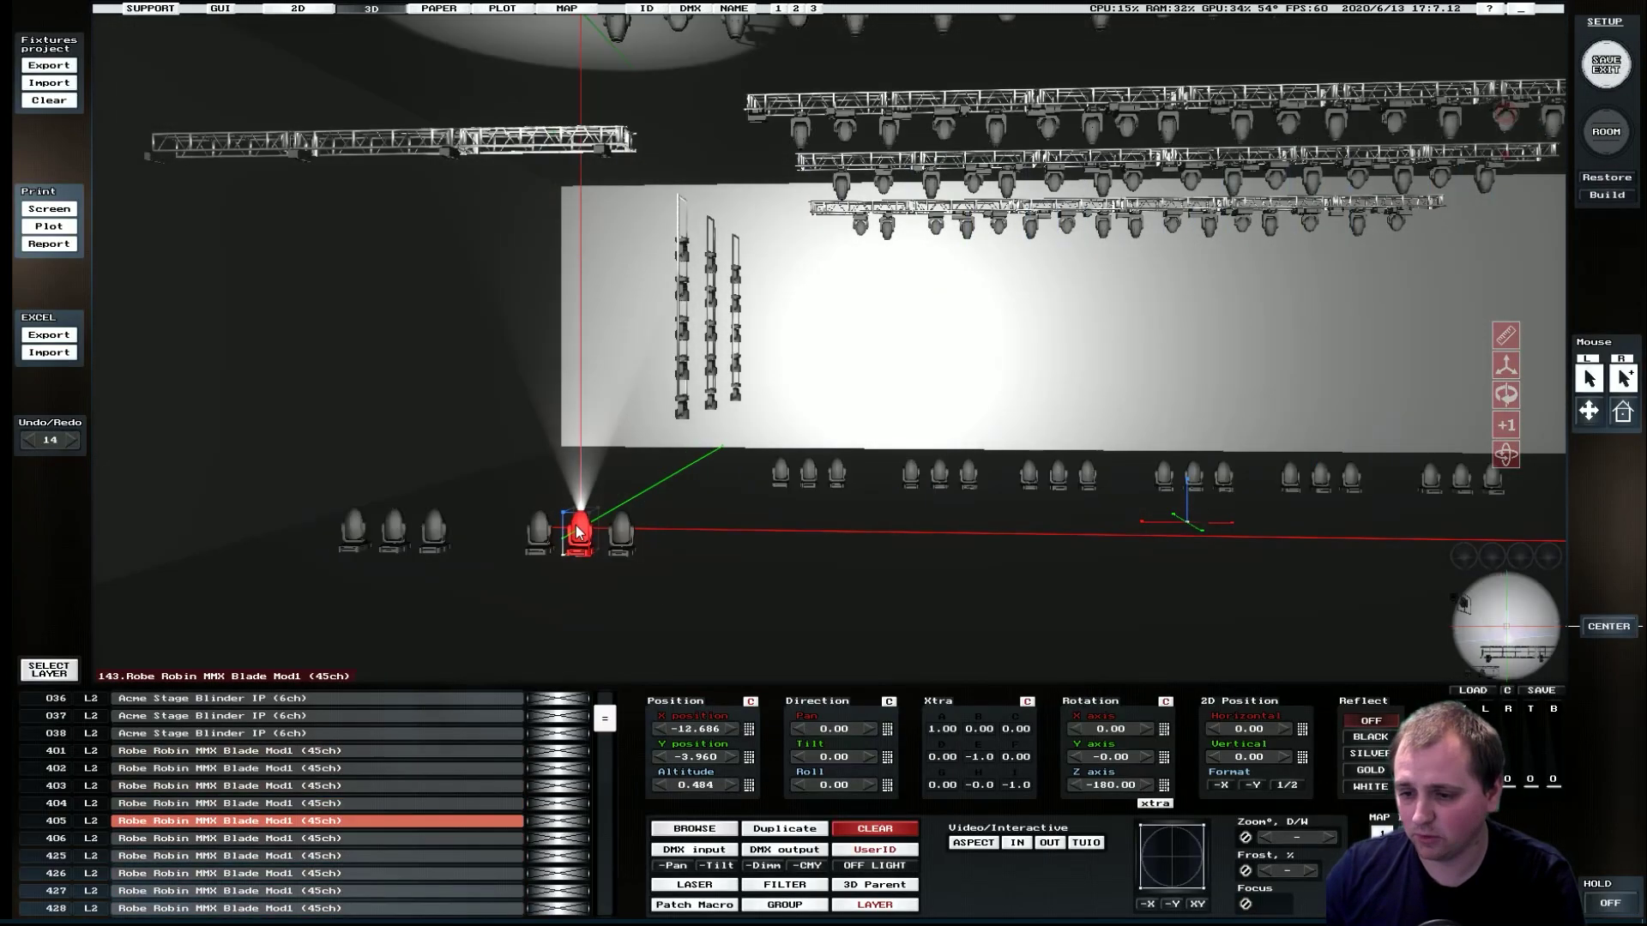
double_click(579, 543)
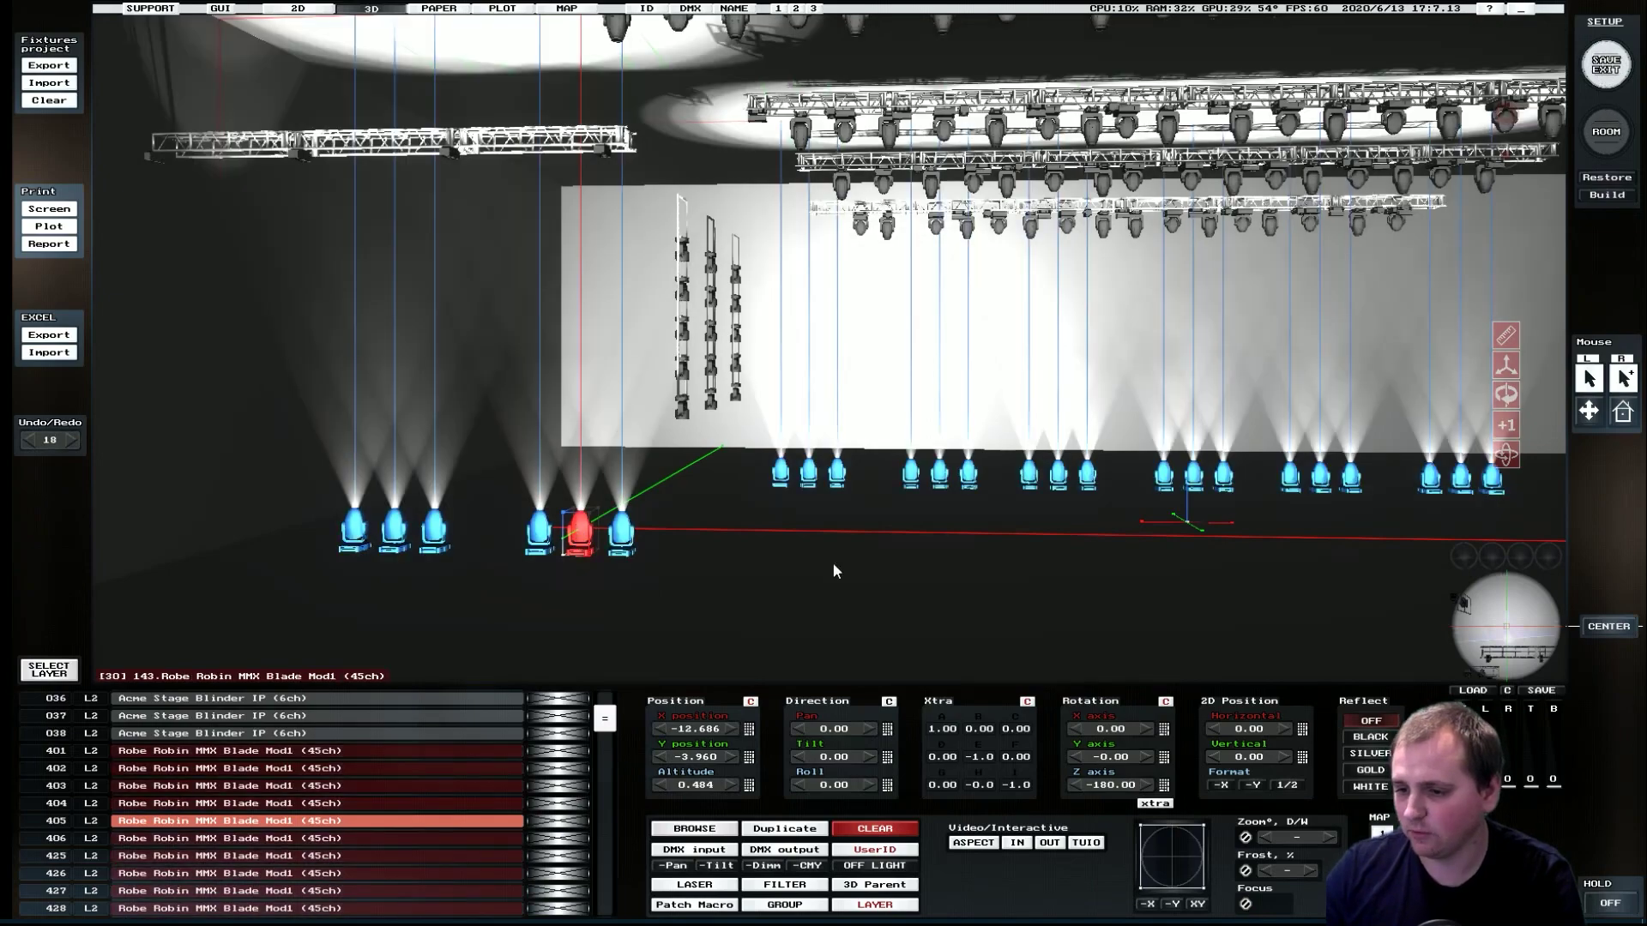
click(1493, 634)
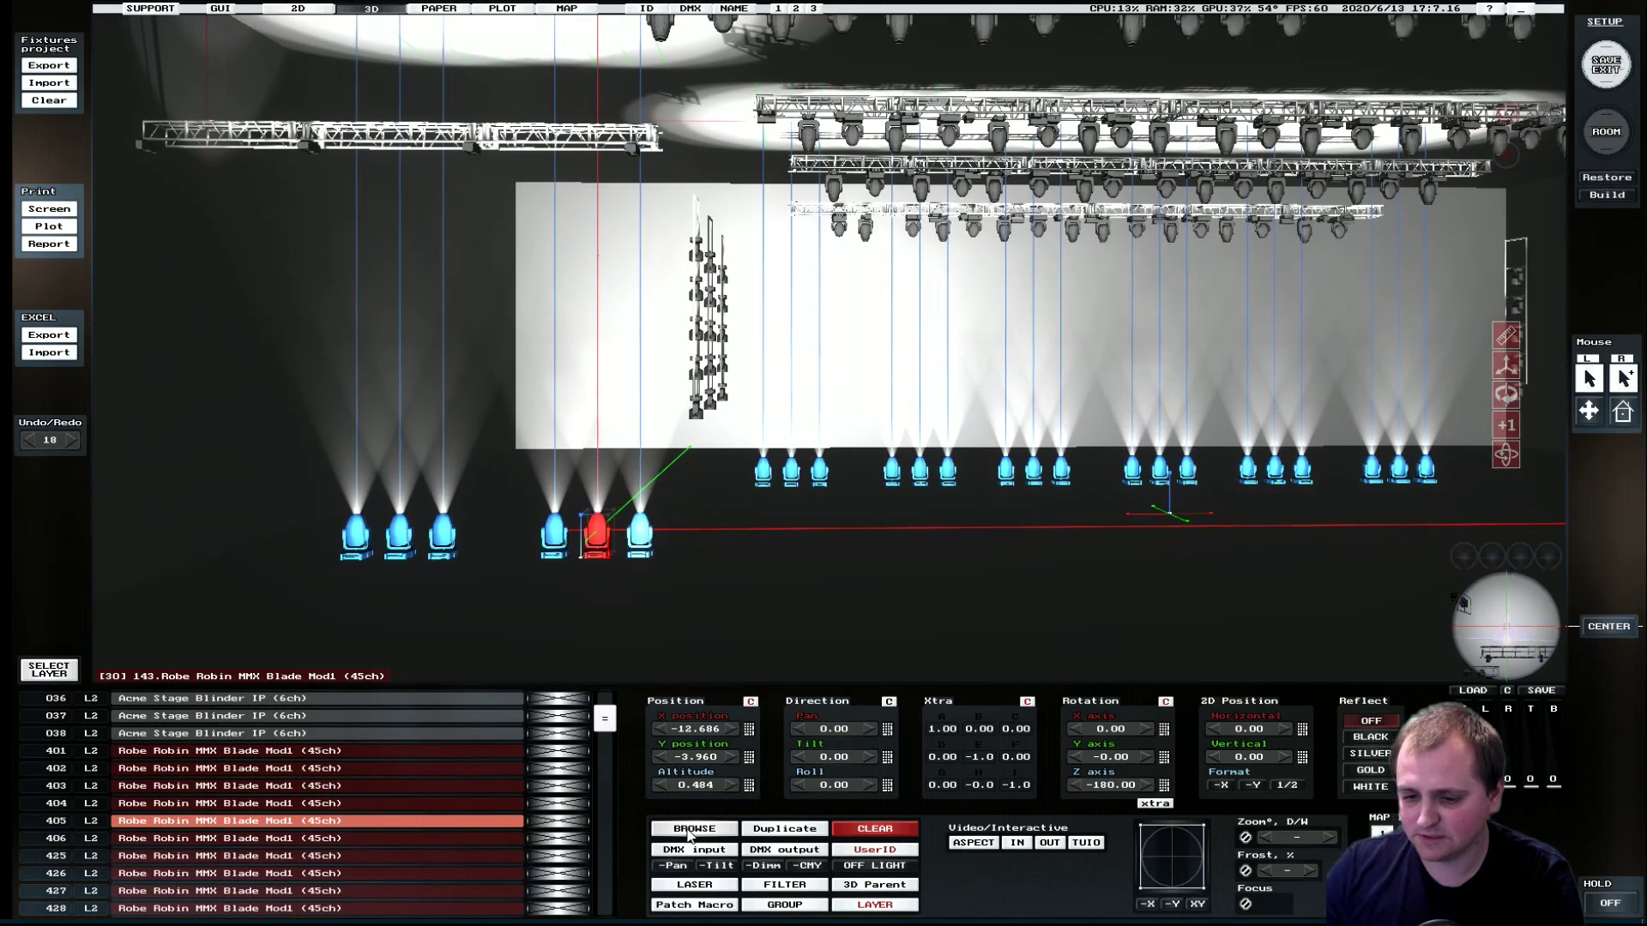
click(693, 830)
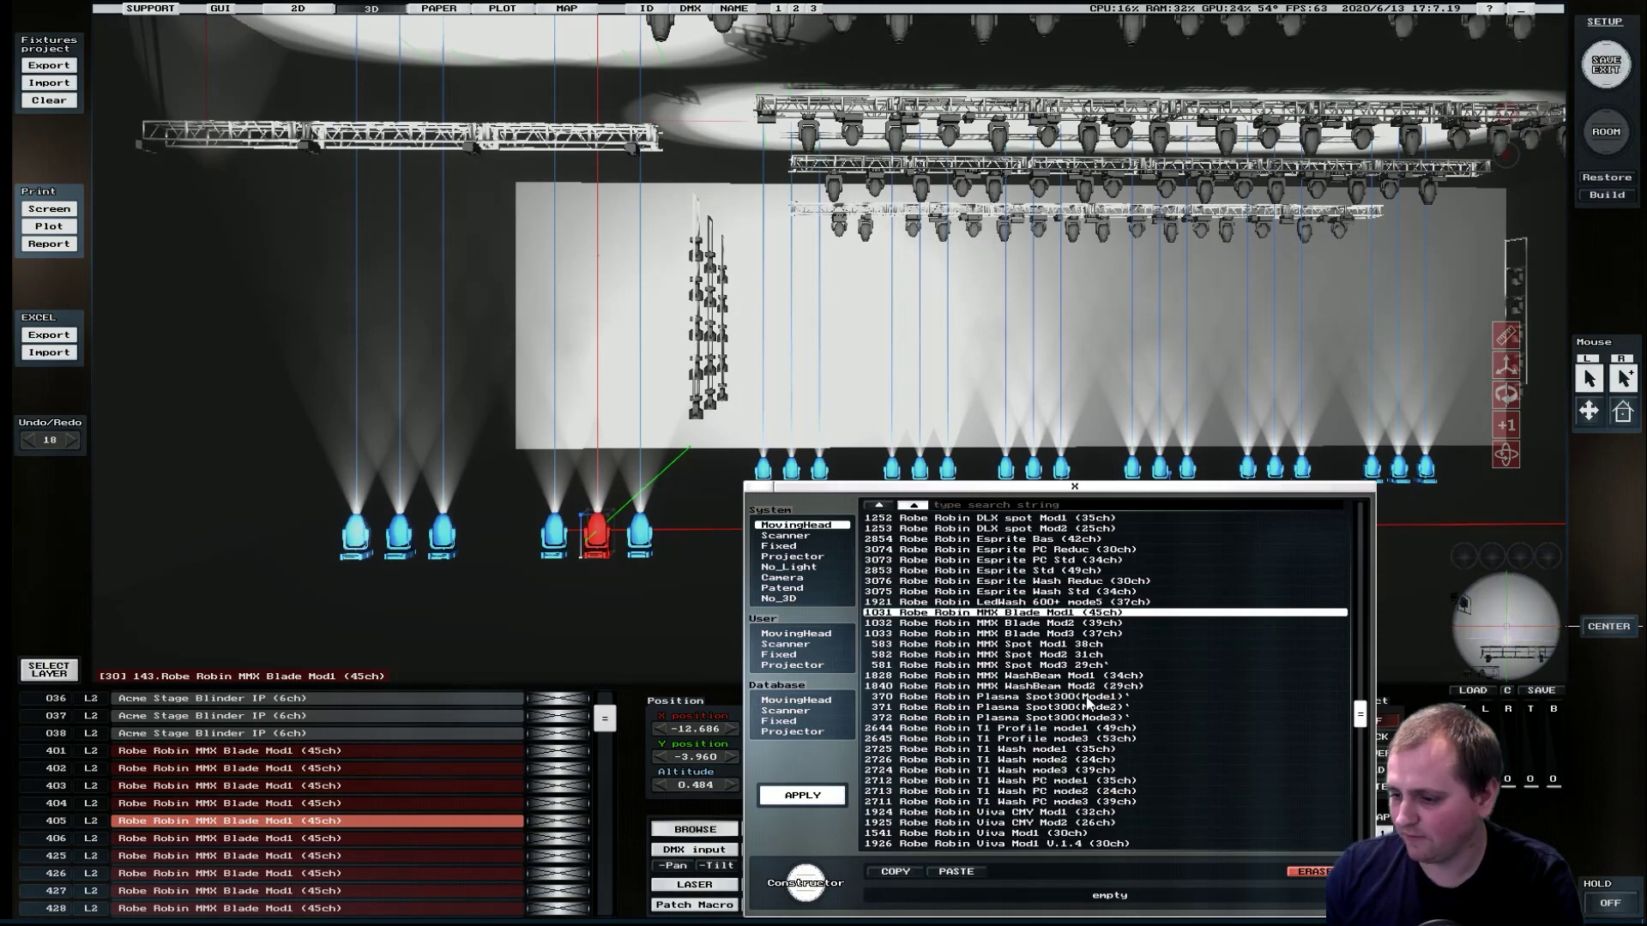
scroll(1046, 580, up, 4)
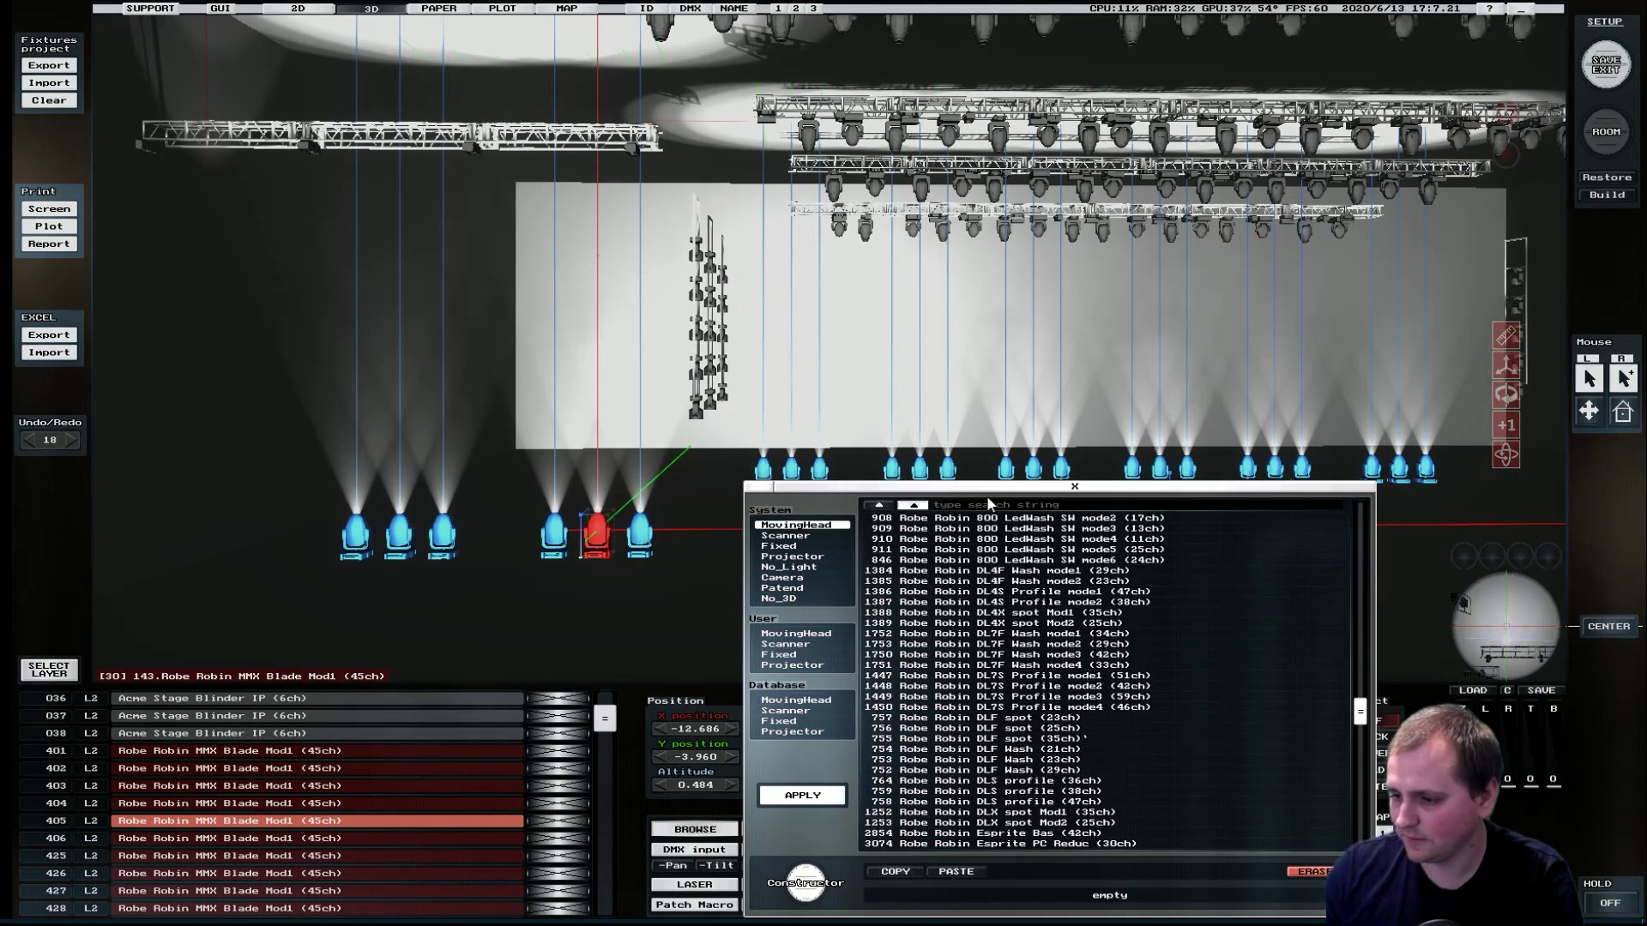
click(975, 505)
text(bm)
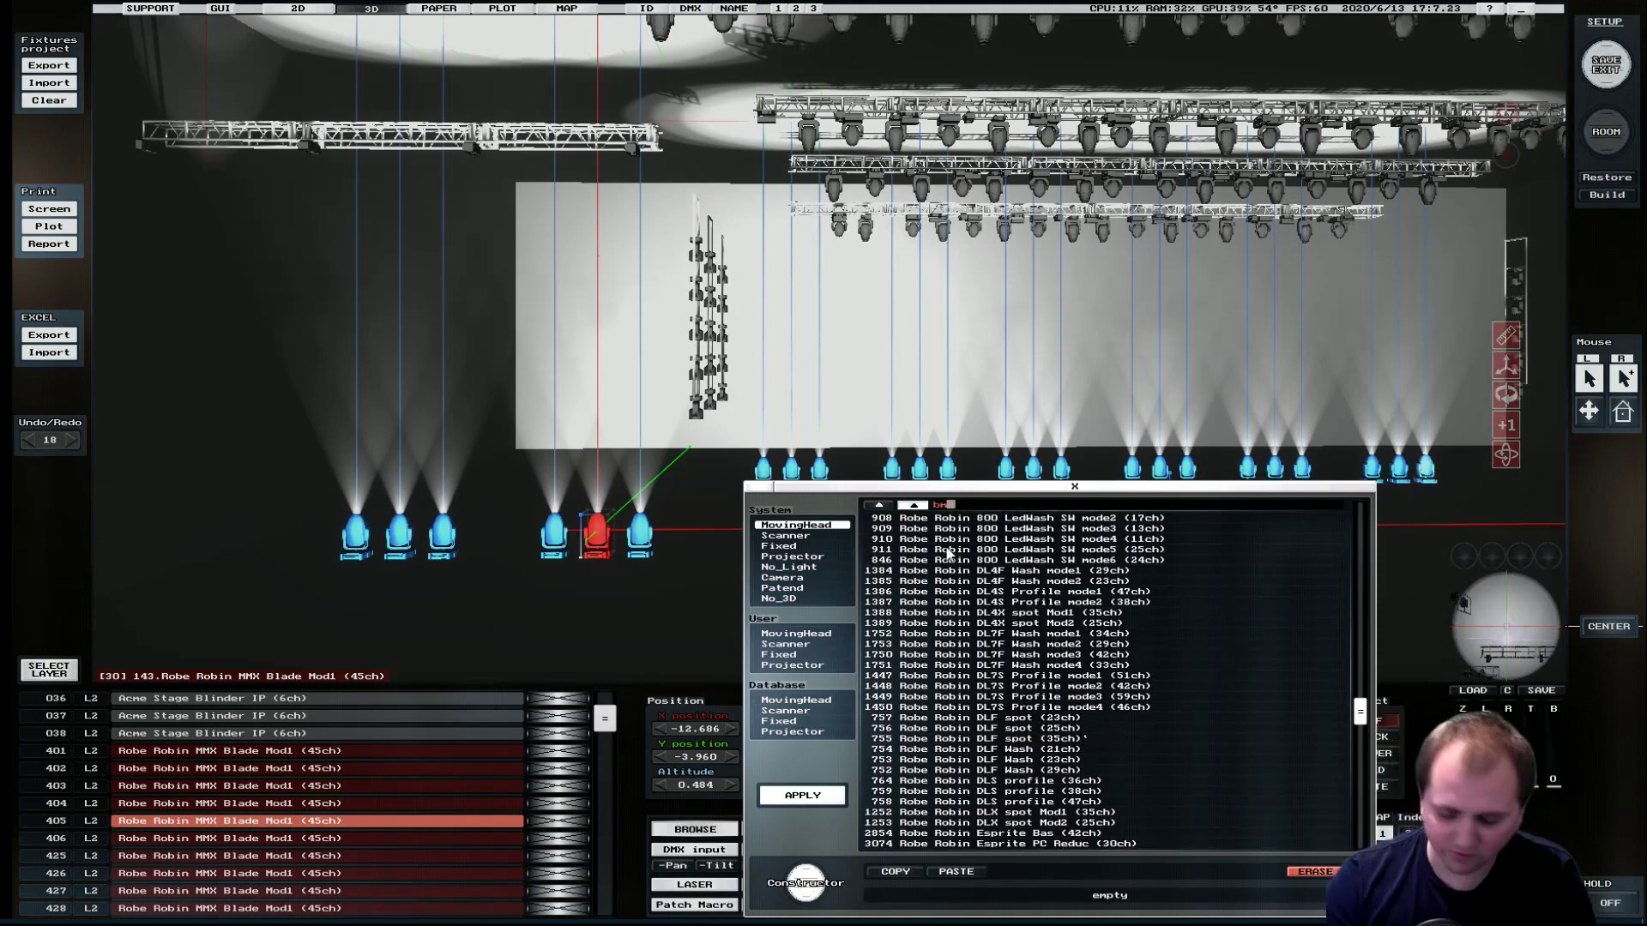
text(fl)
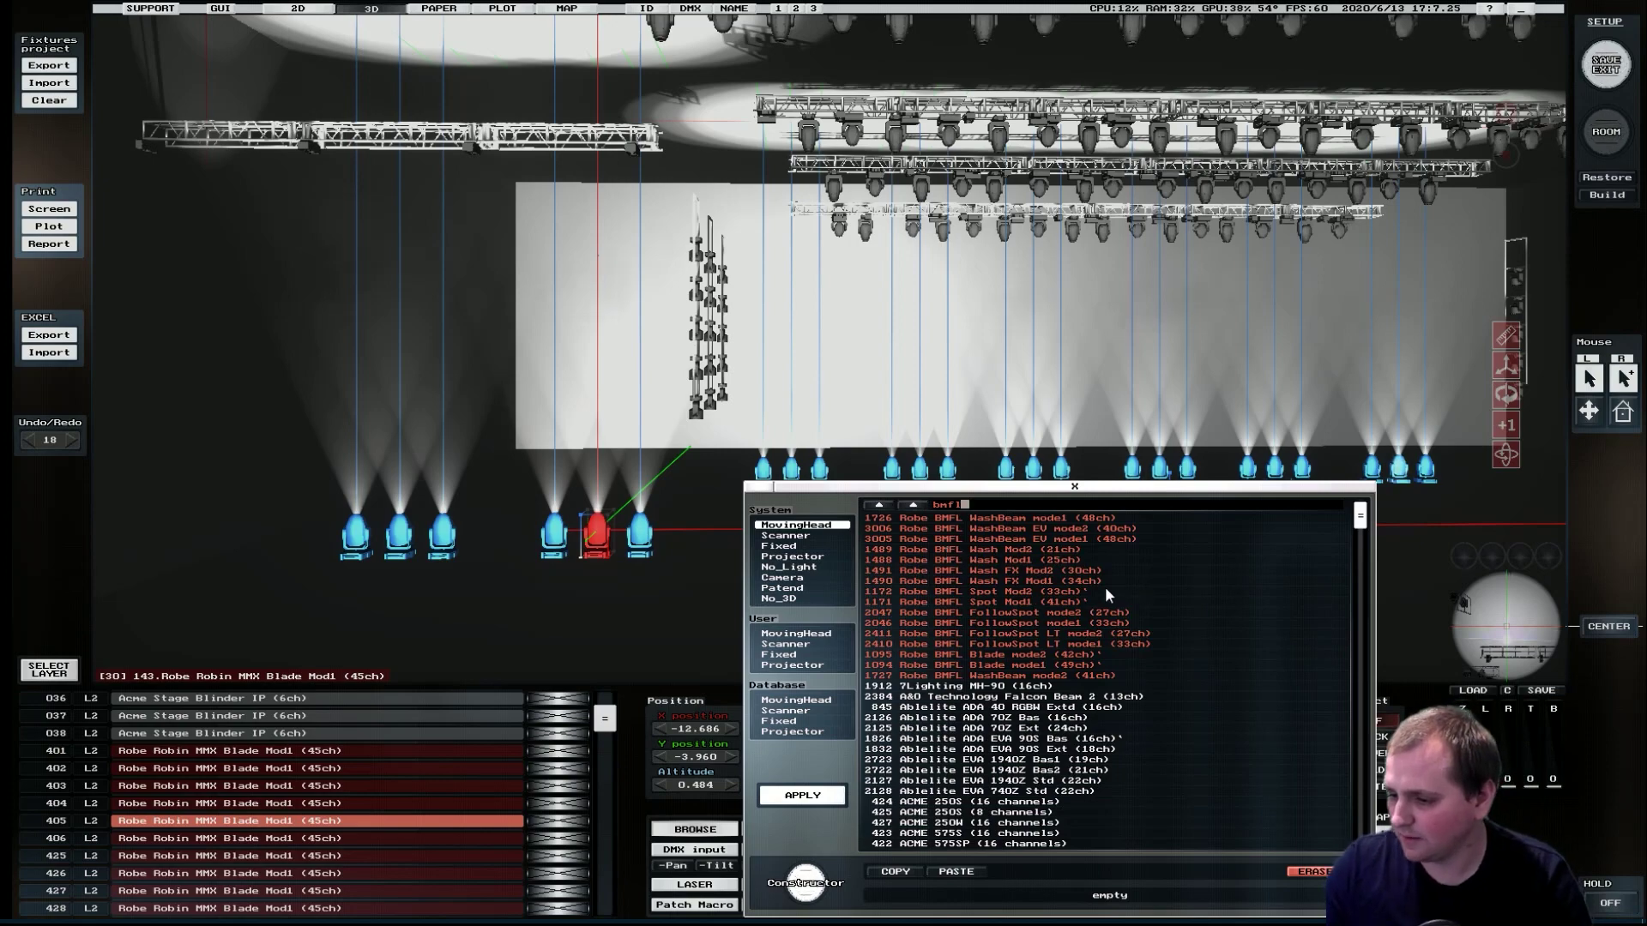
double_click(1036, 601)
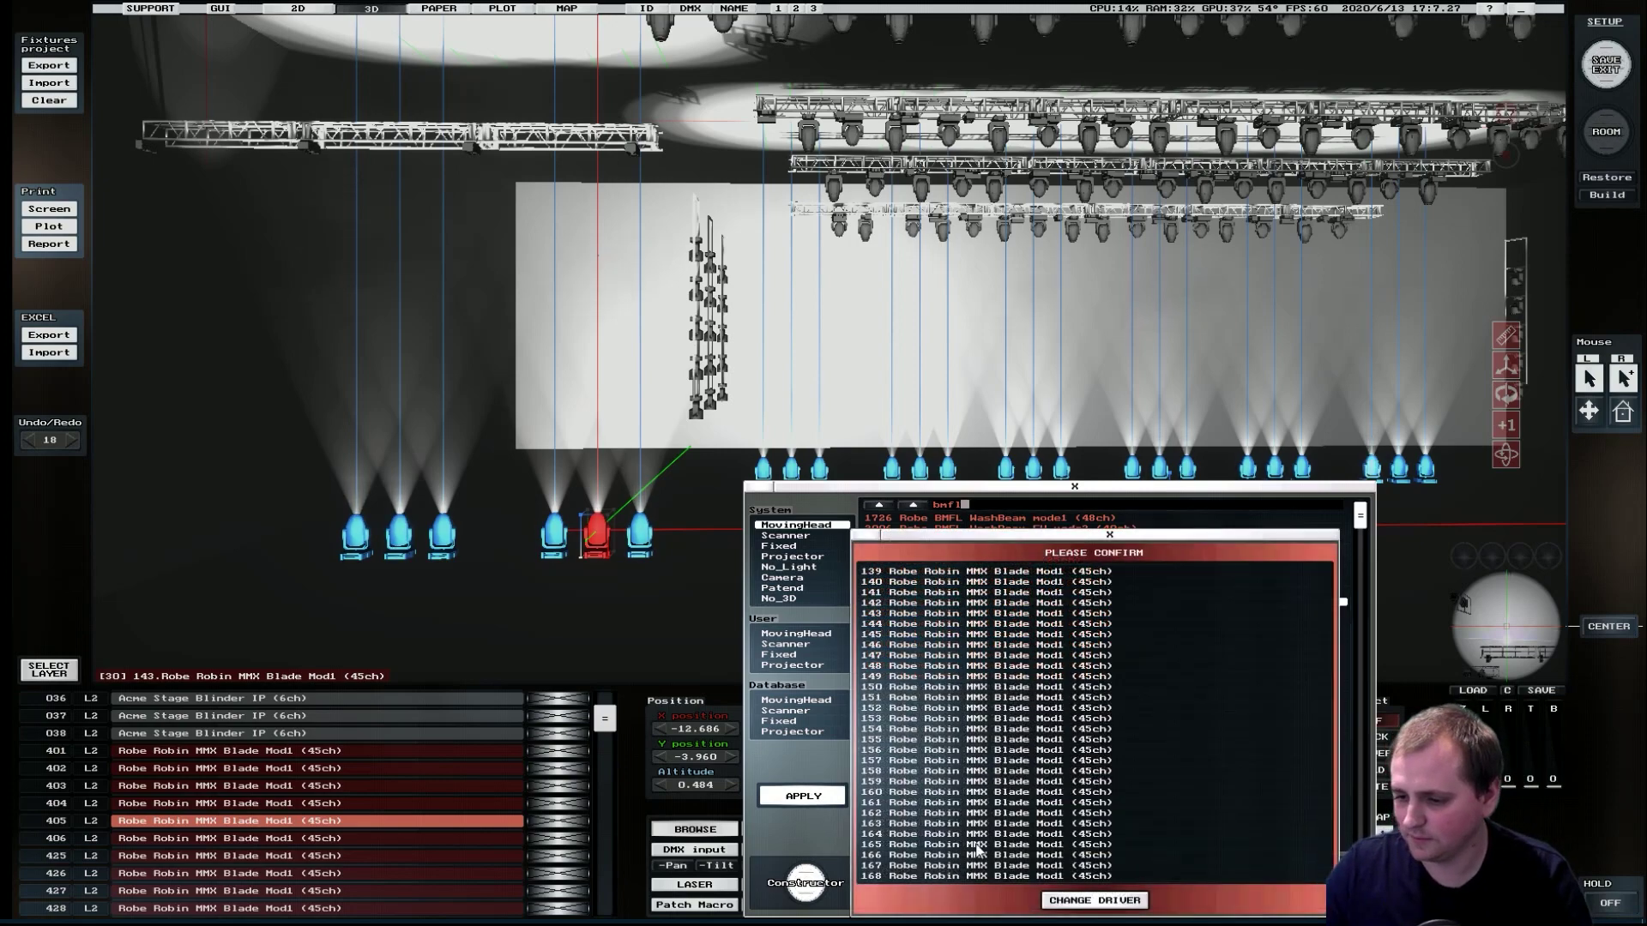
click(1064, 897)
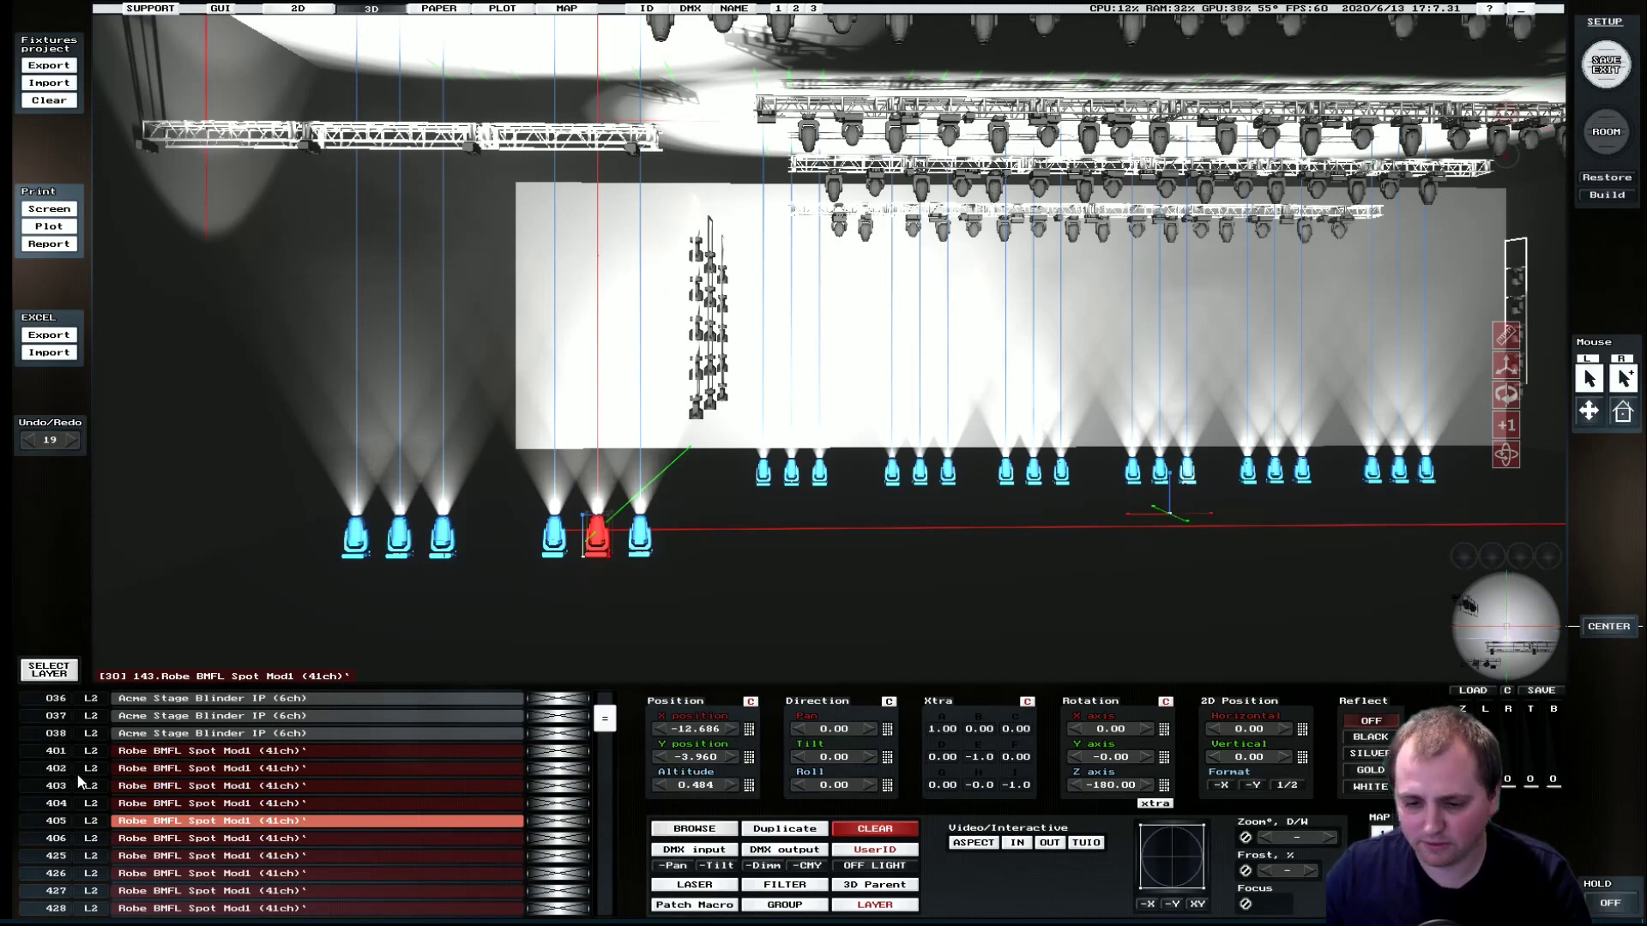
Select fixture 503, the Robe Robin Plasma Spot300 on the upstage truss.
scroll(366, 781, up, 5)
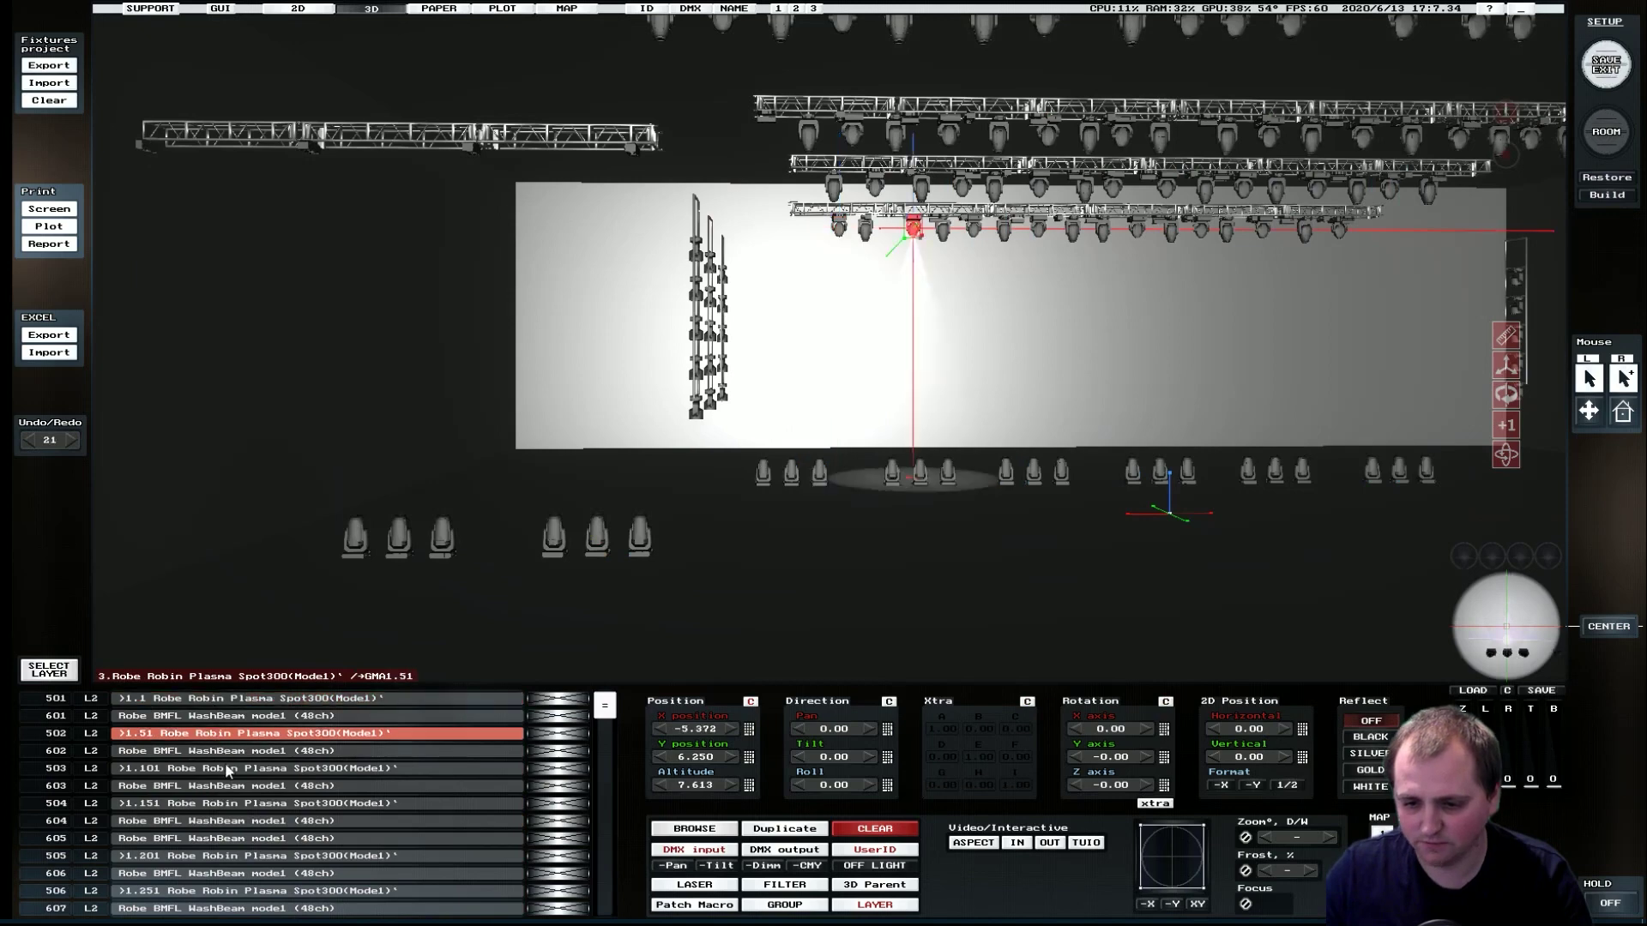
click(225, 770)
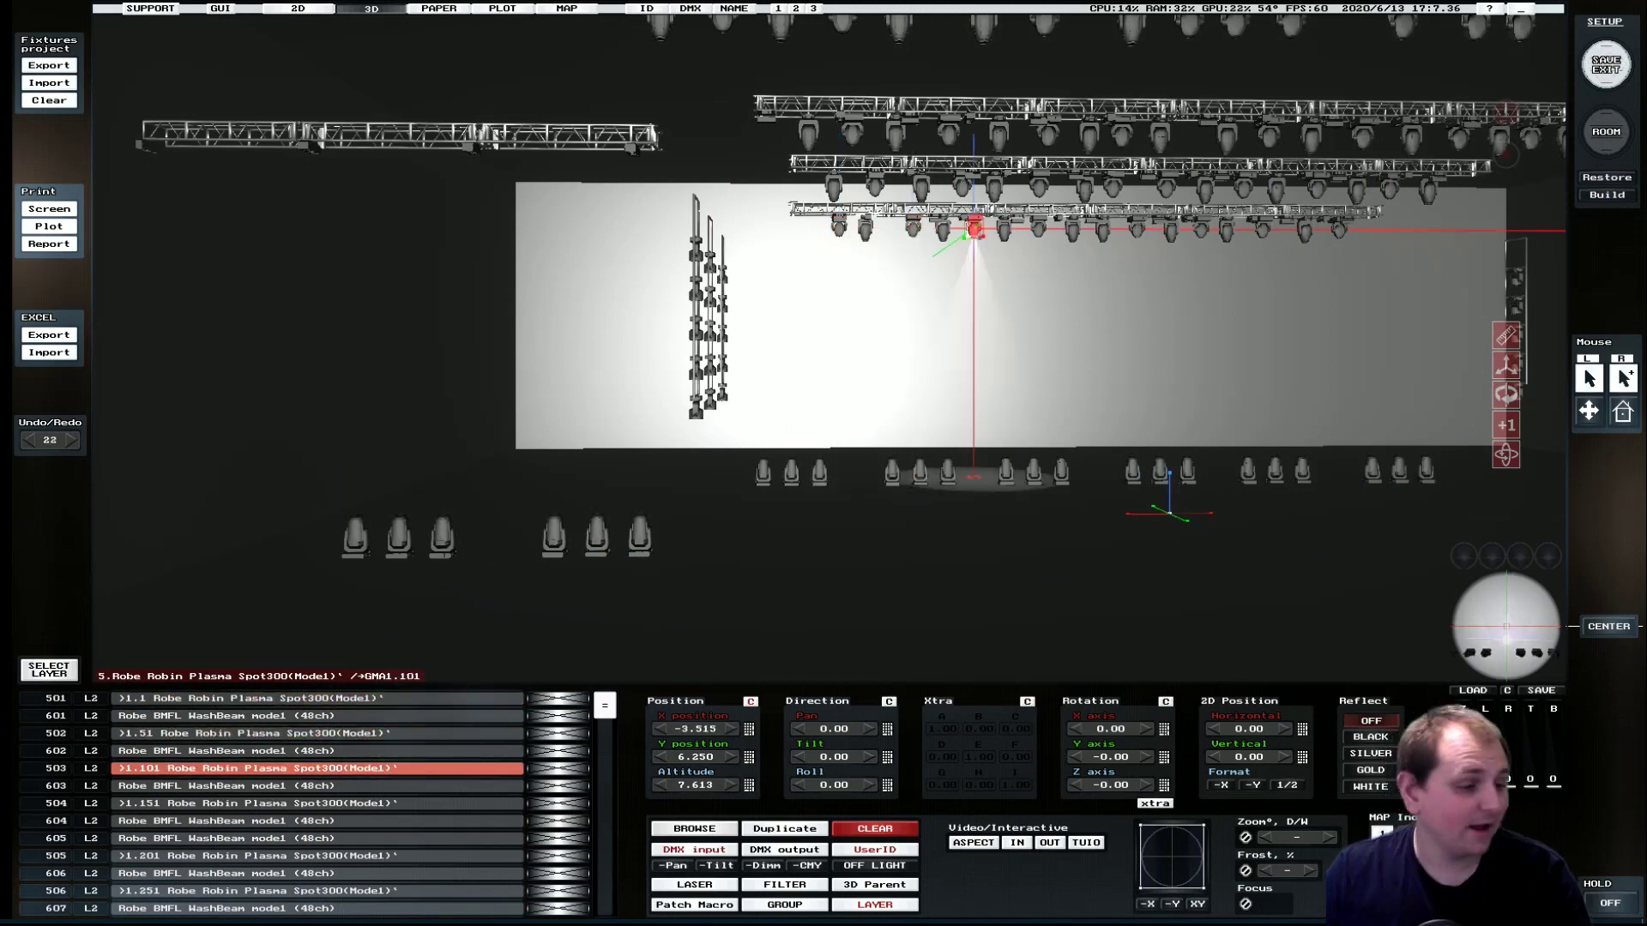